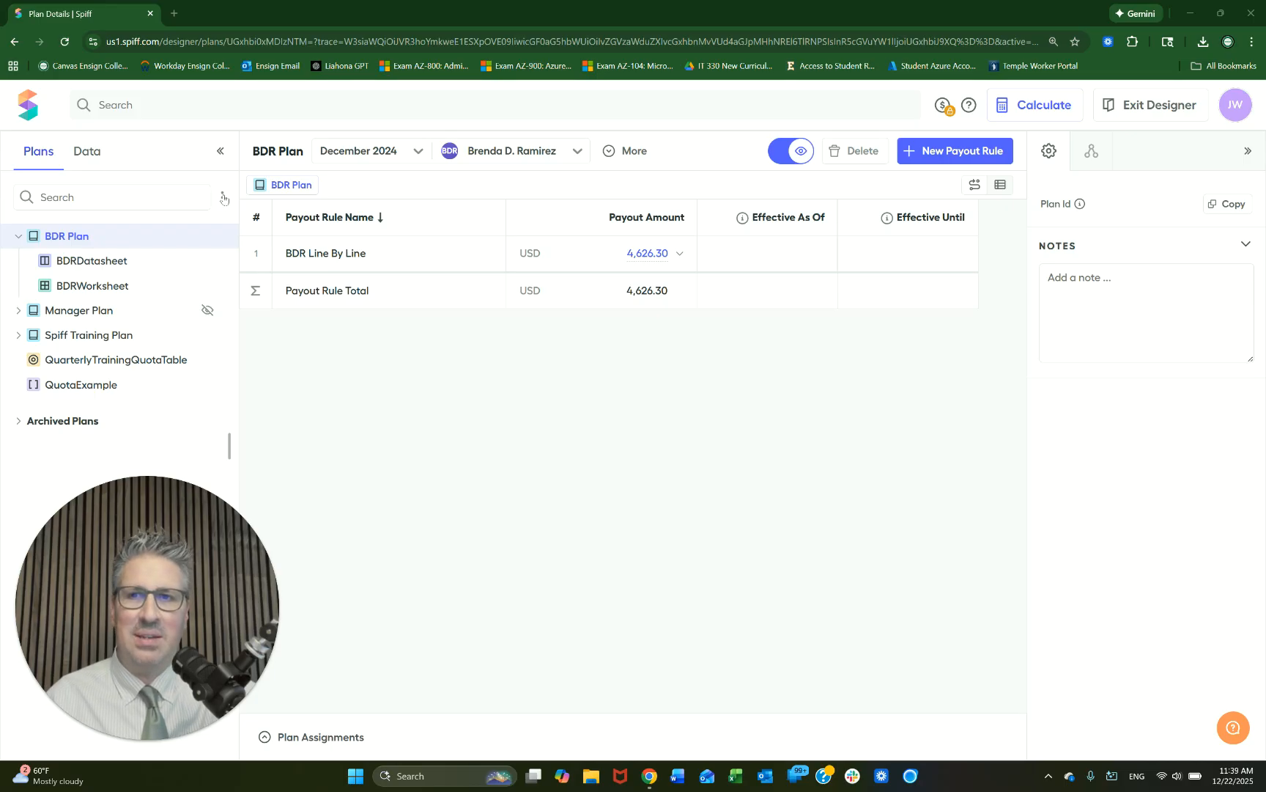
Create a new plan and name it YouTube Example Plan
click(223, 196)
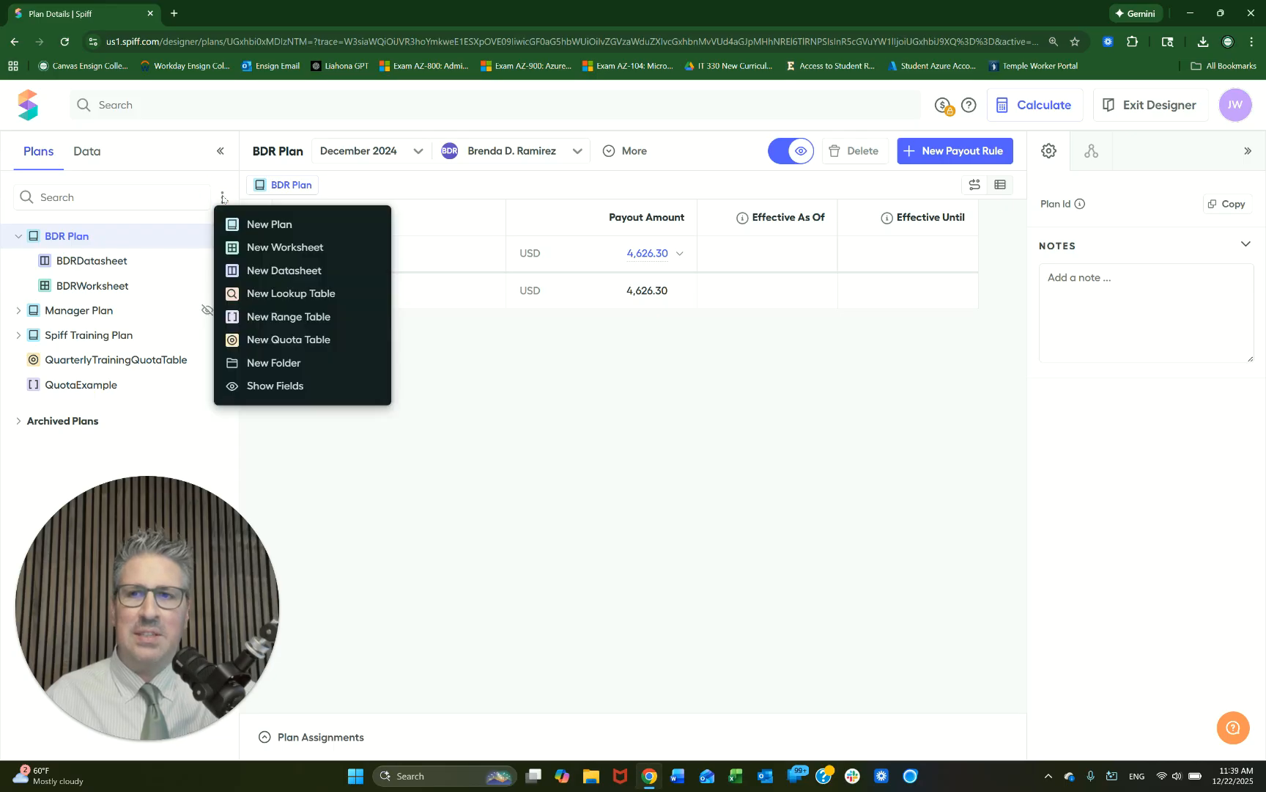
click(271, 224)
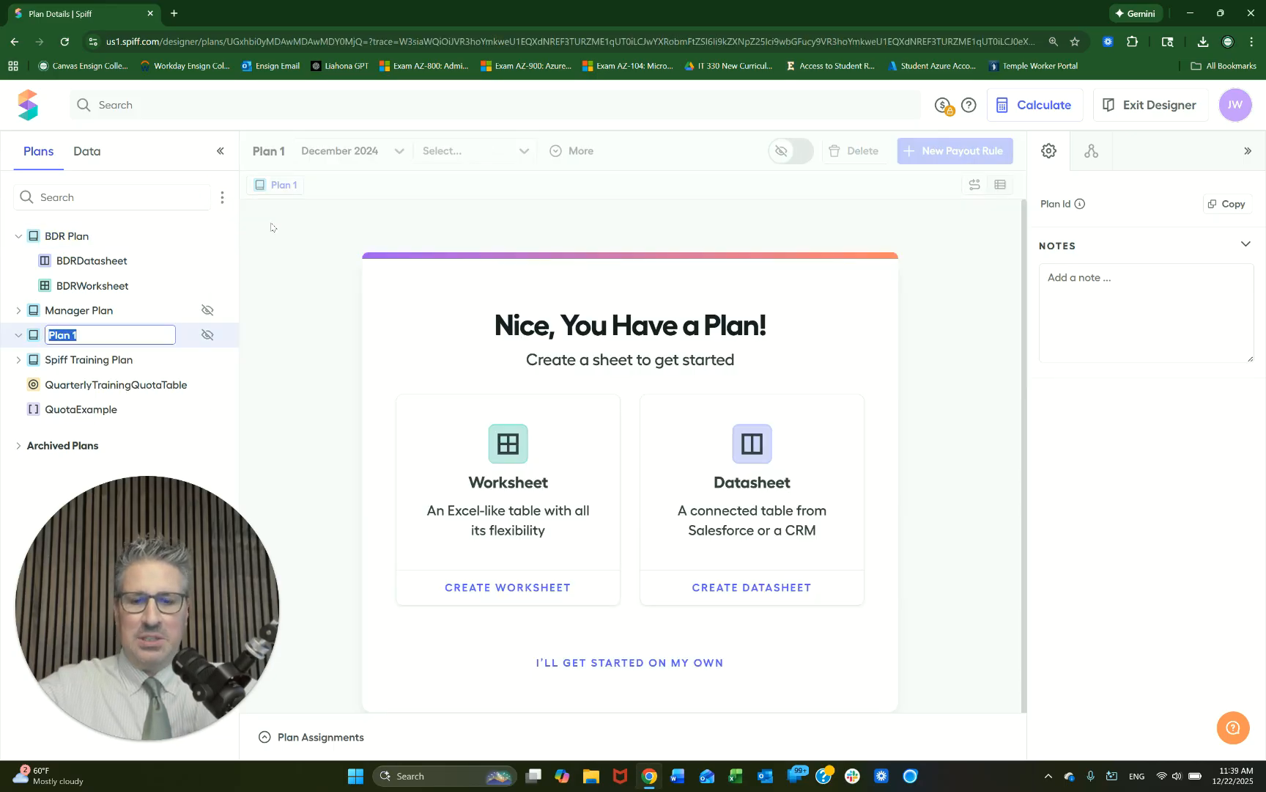
text(YouTb)
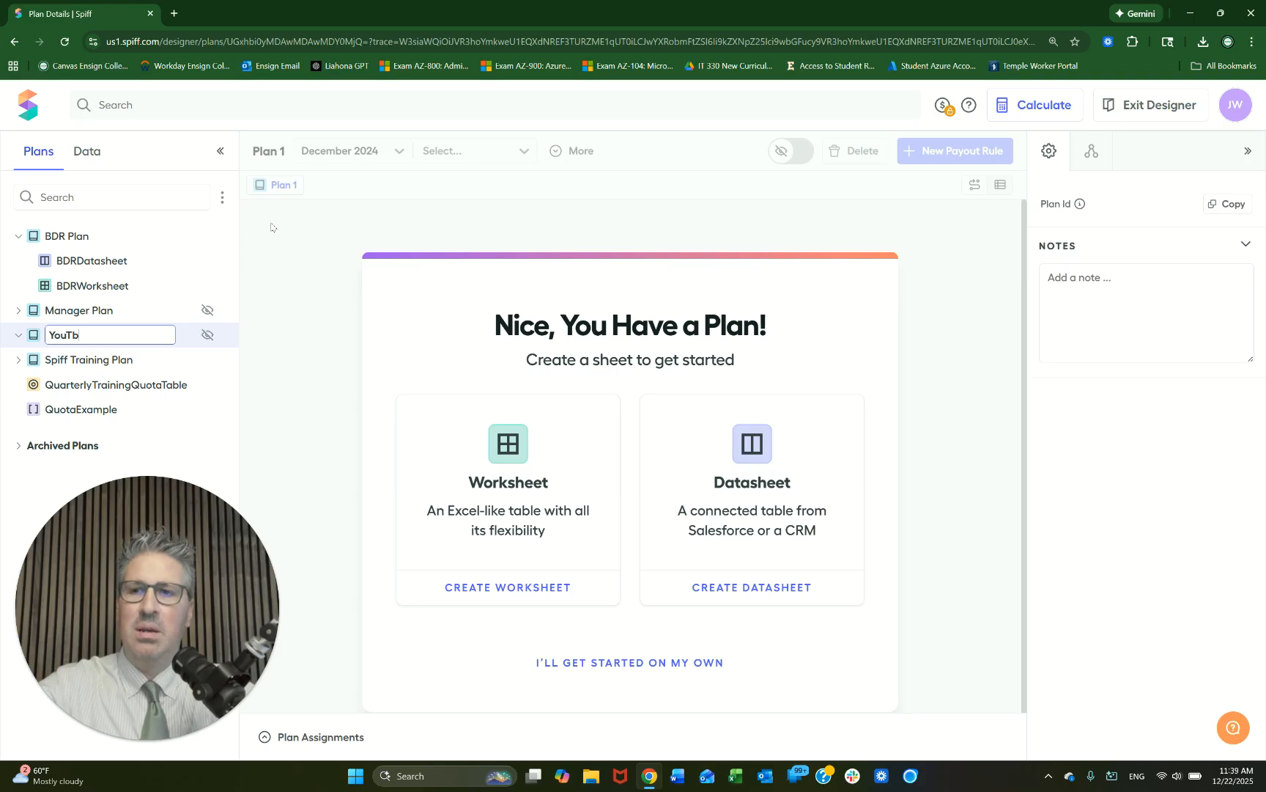
key(BackSpace)
text(ube E)
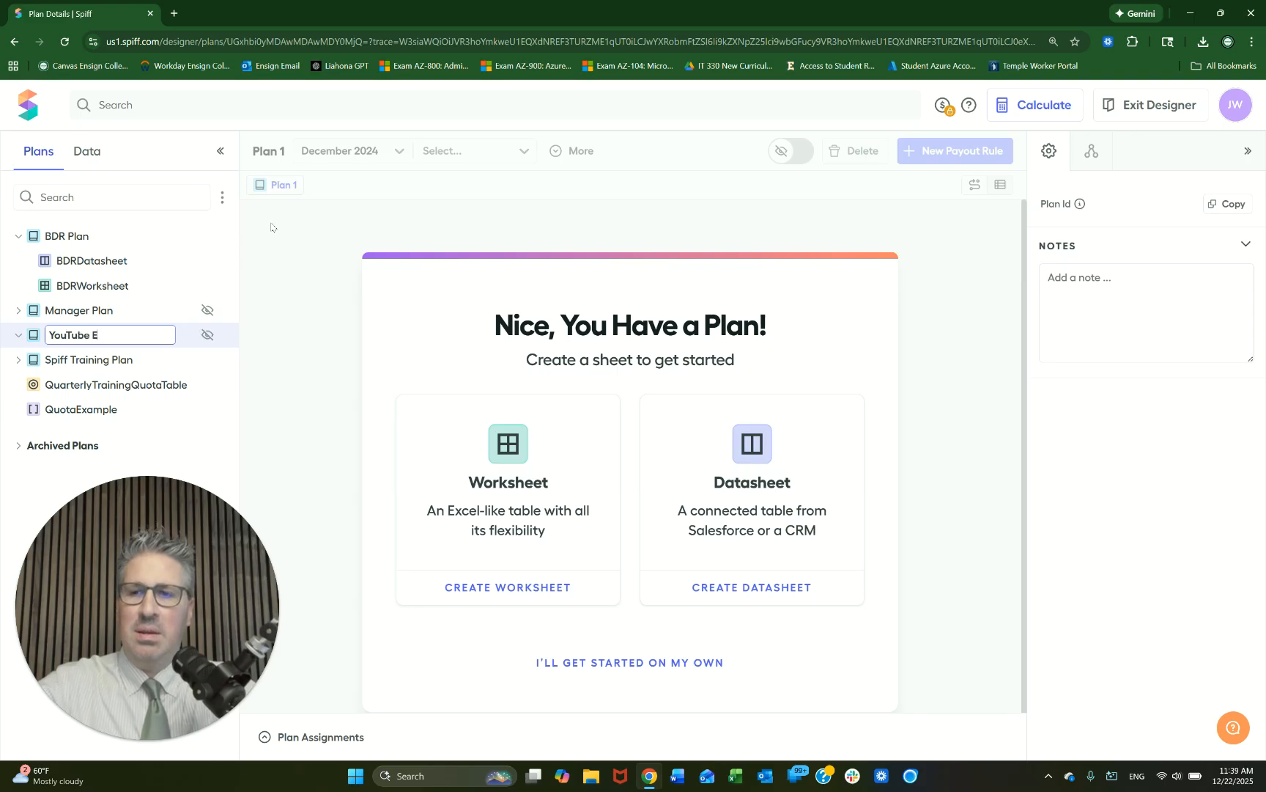
text(xample Plan)
key(Return)
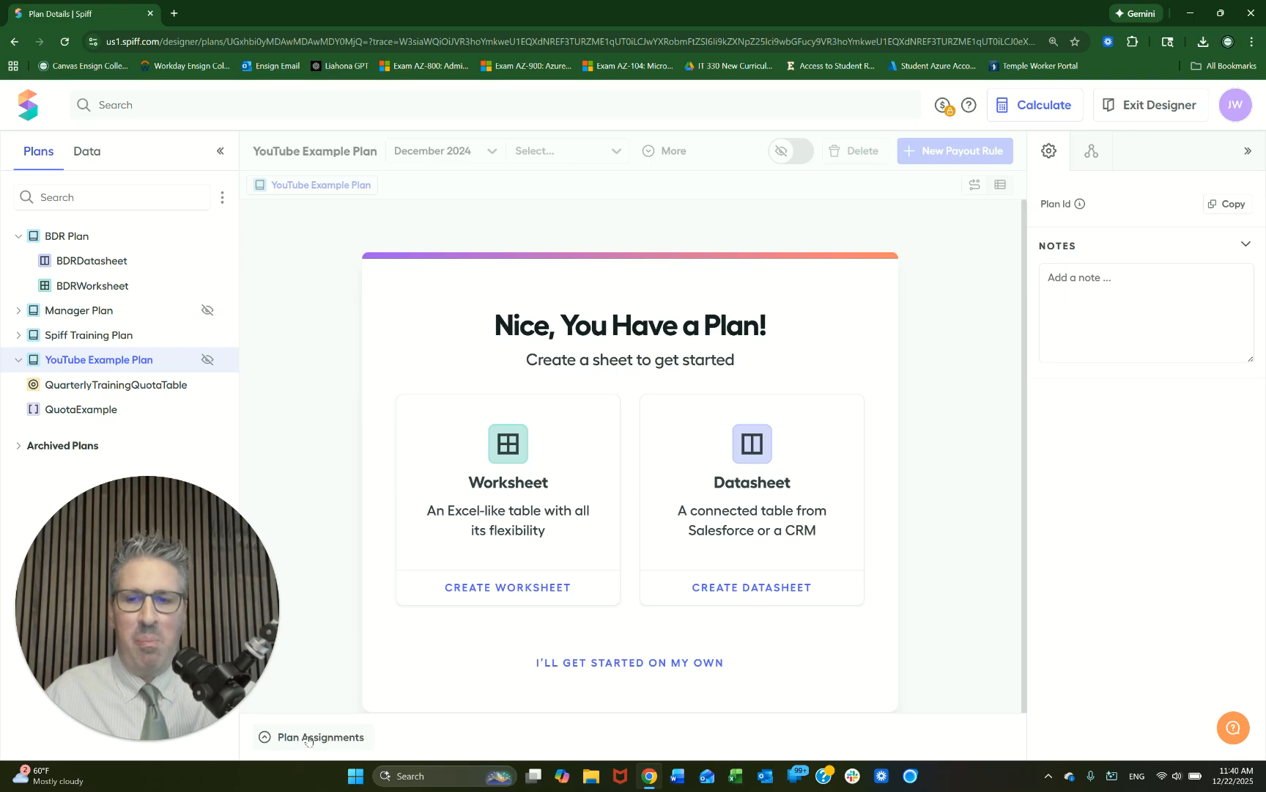
Assign two representatives to the YouTube Example Plan, the second one listed and one found by first name, leaving their effective dates blank
click(301, 739)
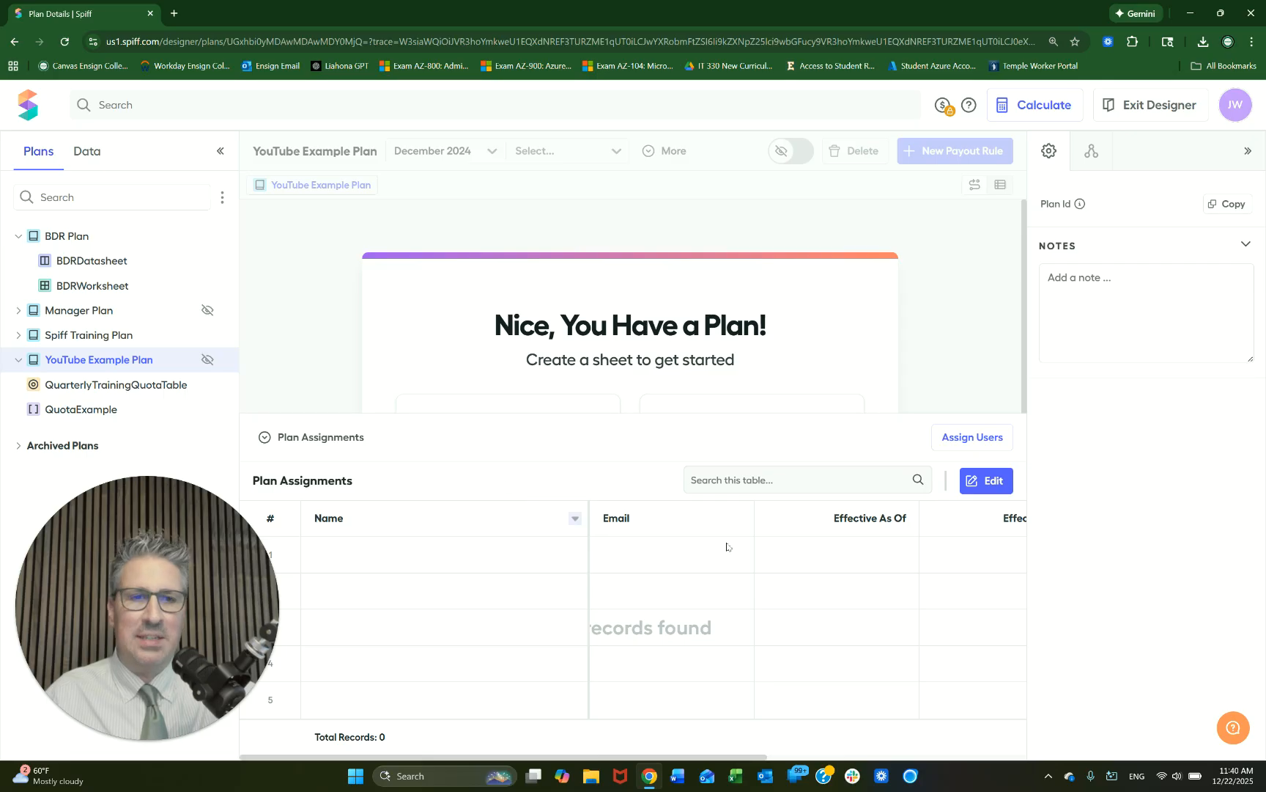
click(978, 440)
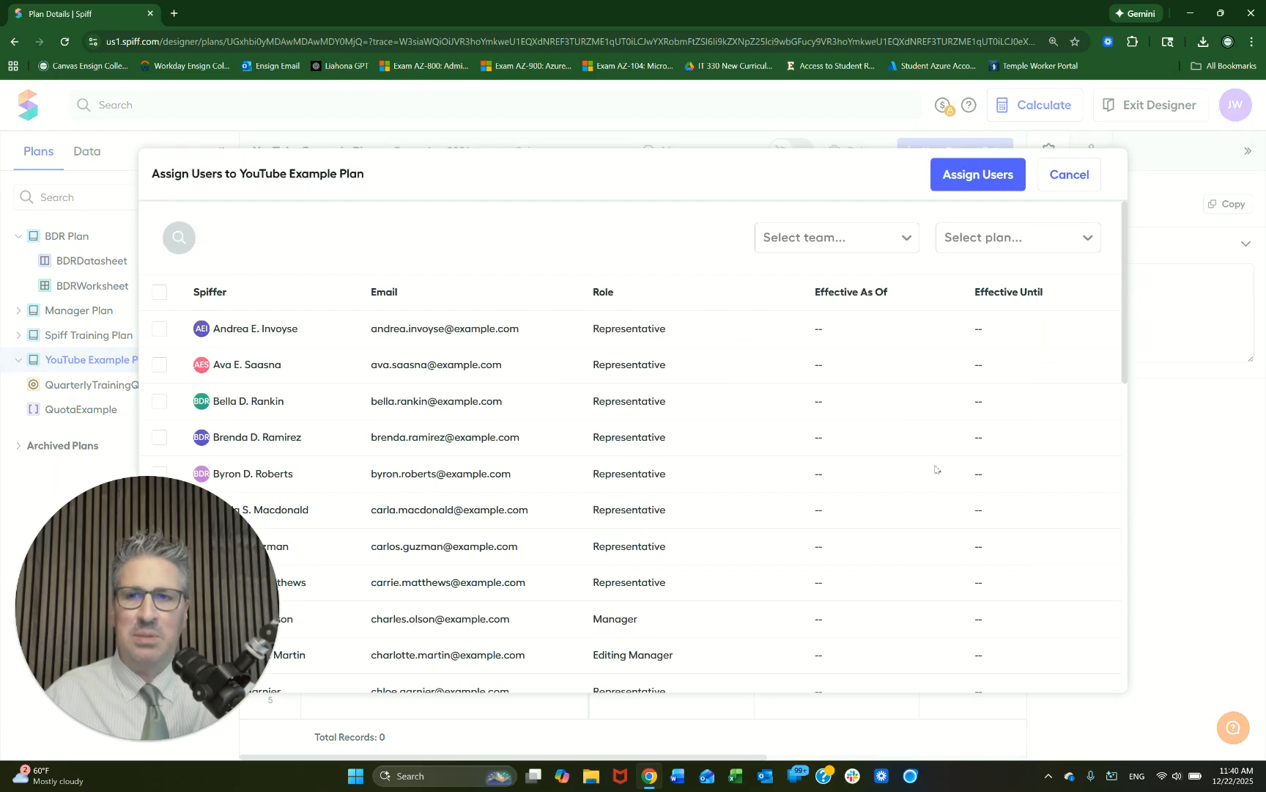
click(160, 365)
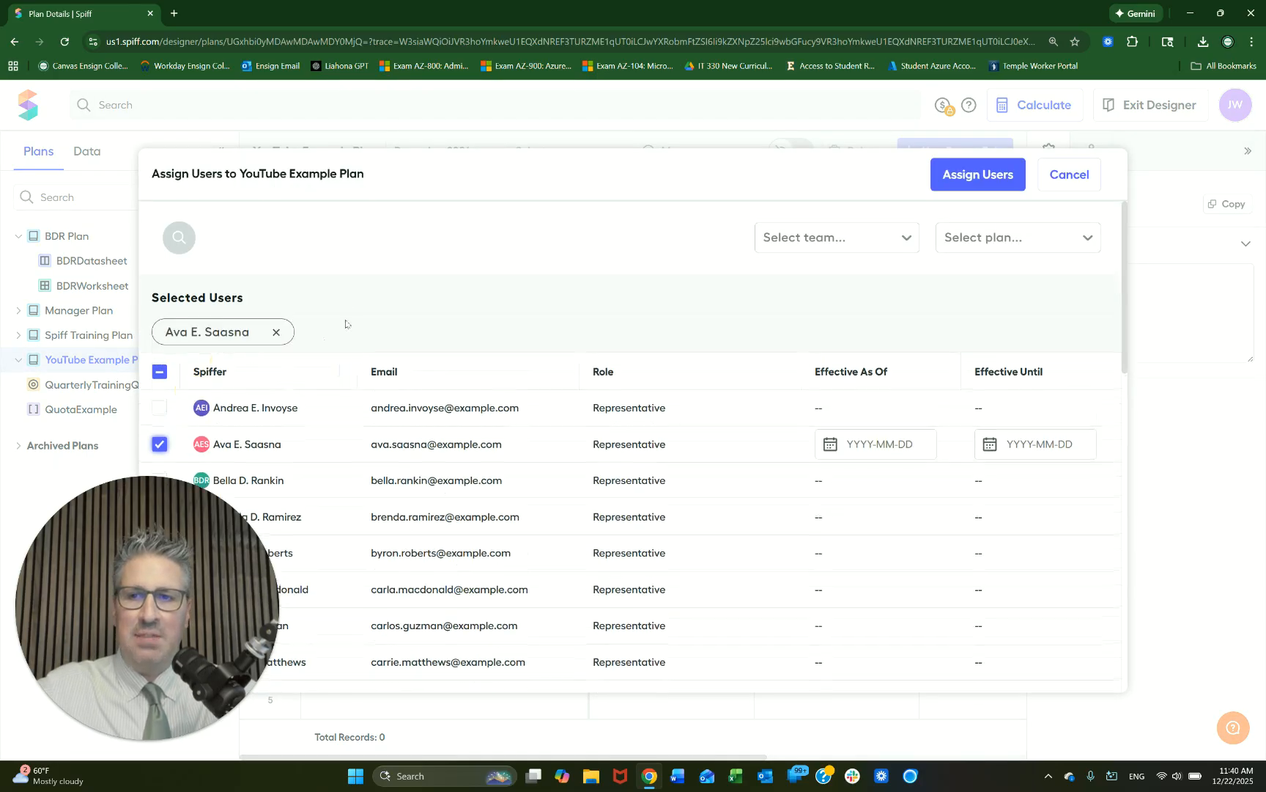
click(189, 242)
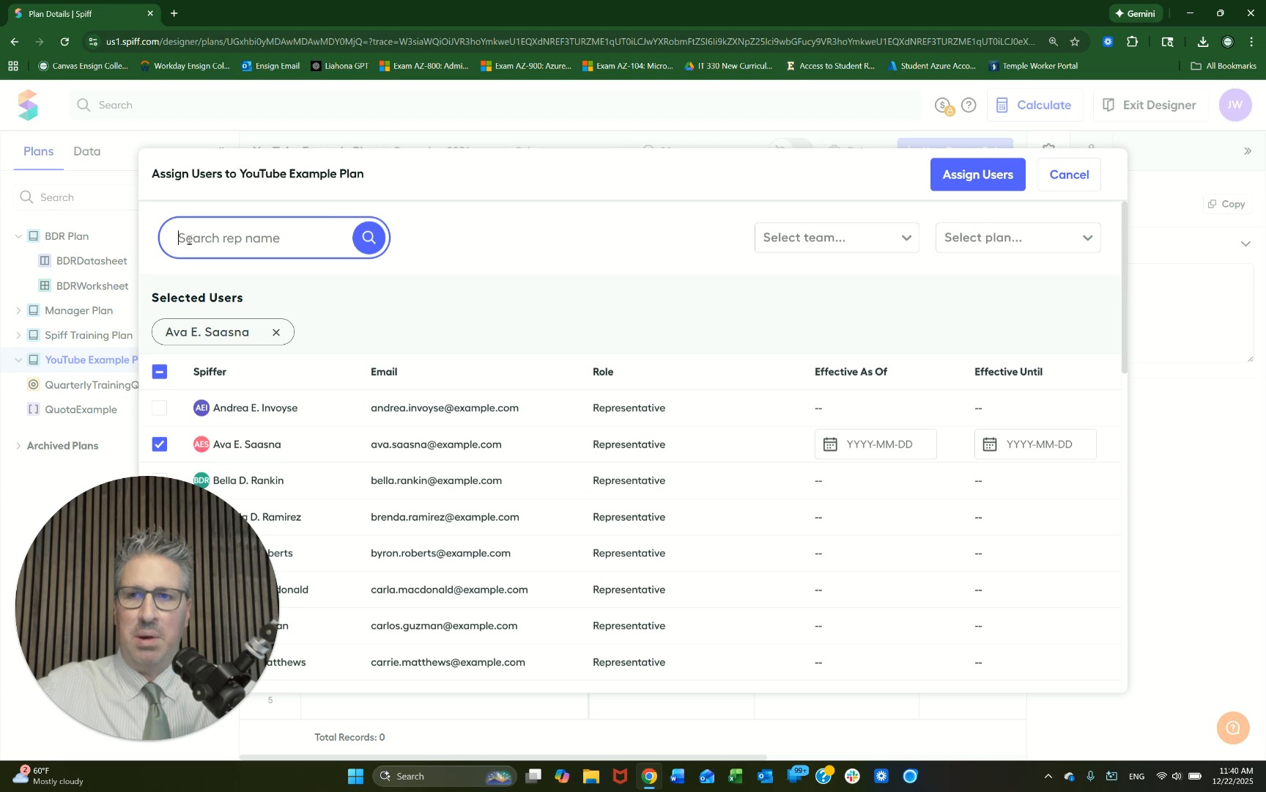
text(chloe)
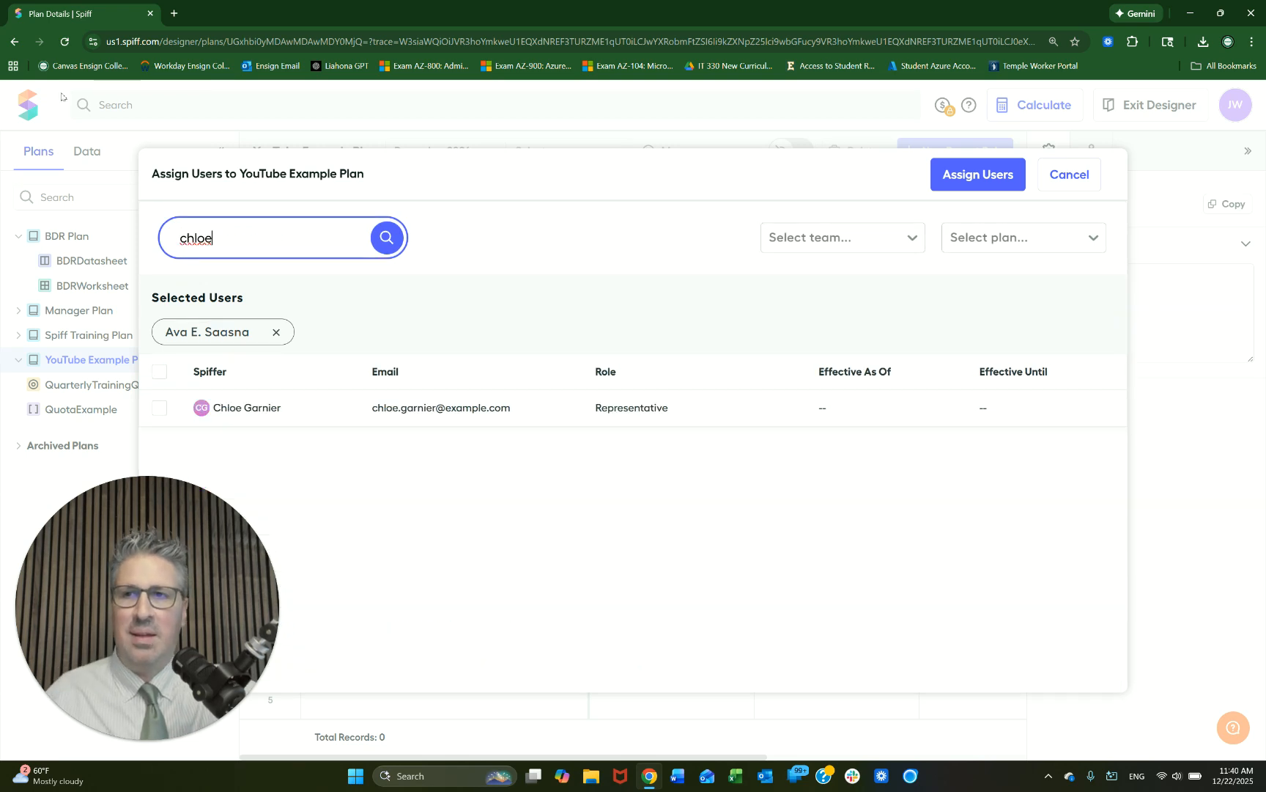
click(32, 111)
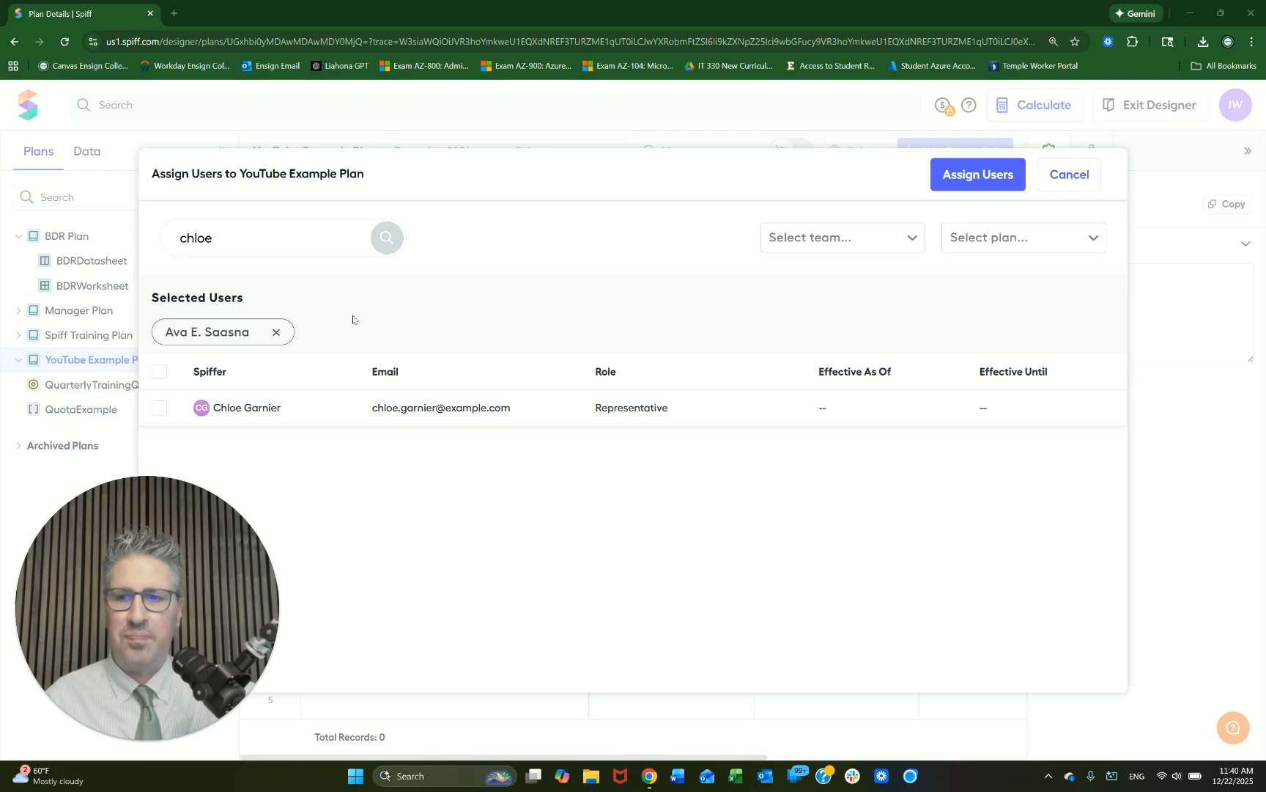
click(161, 408)
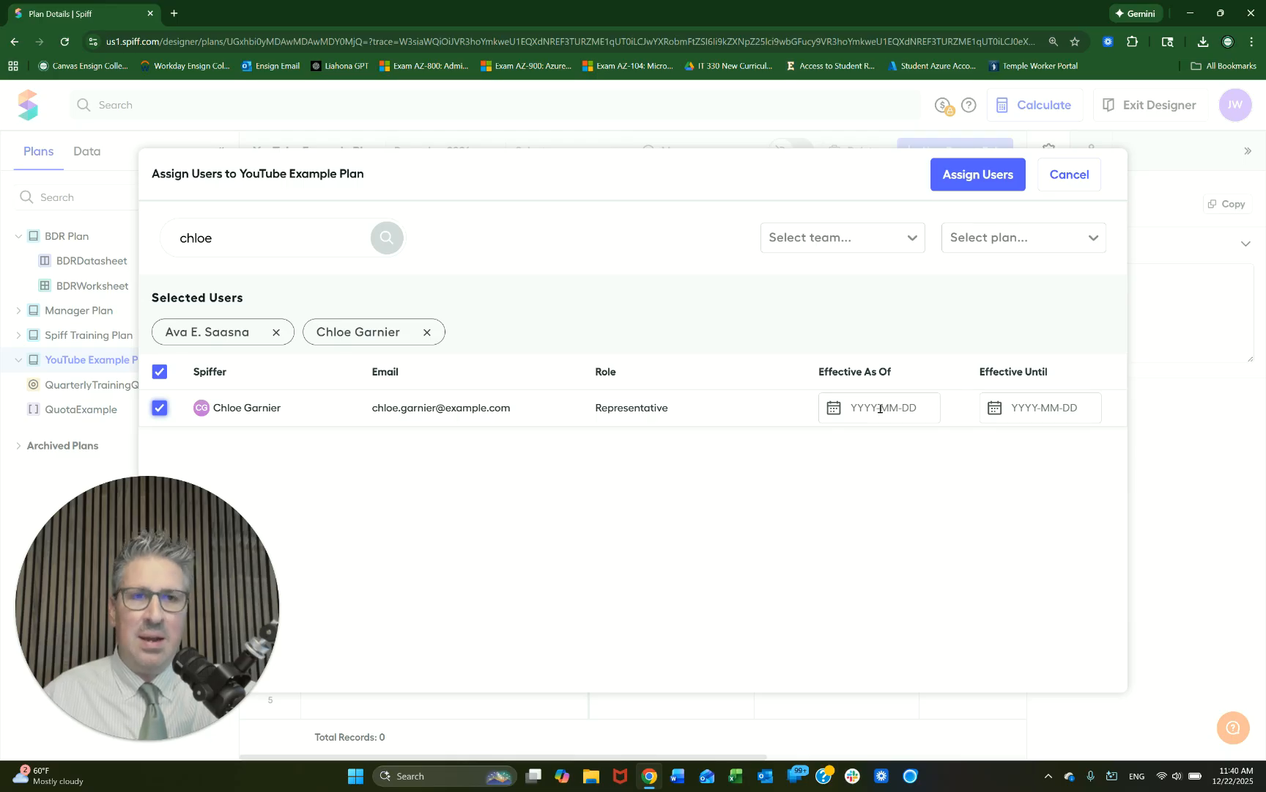
click(958, 181)
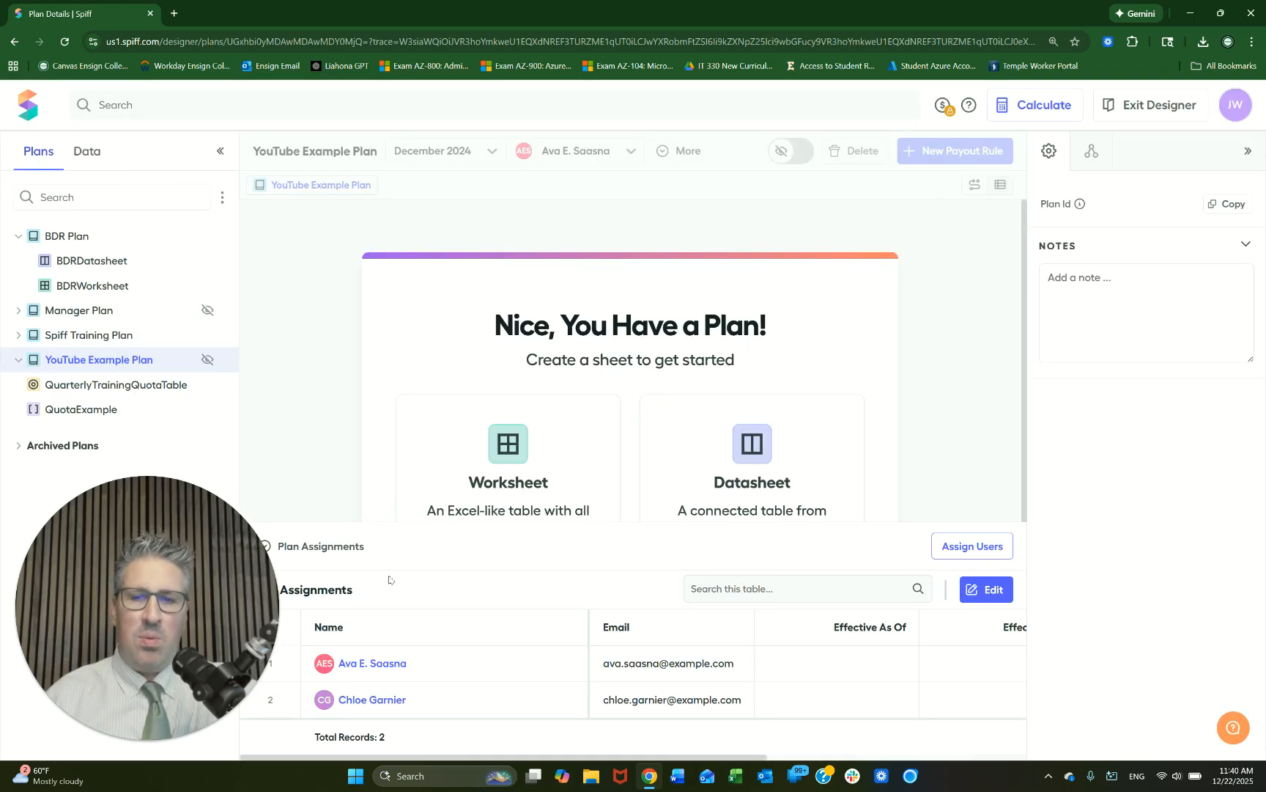
click(291, 555)
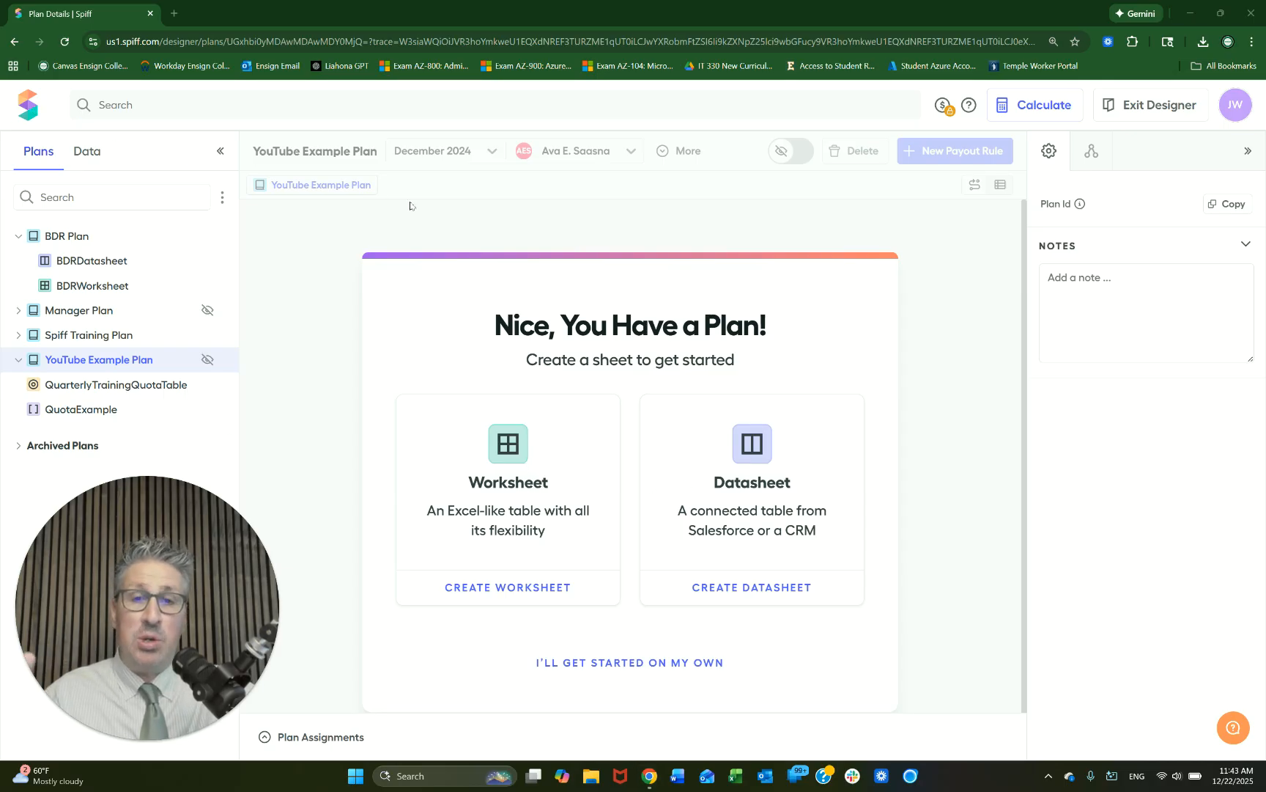
Create a datasheet in the YouTube Example Plan and rename it LinebyLineExampe_Datasheet
click(759, 598)
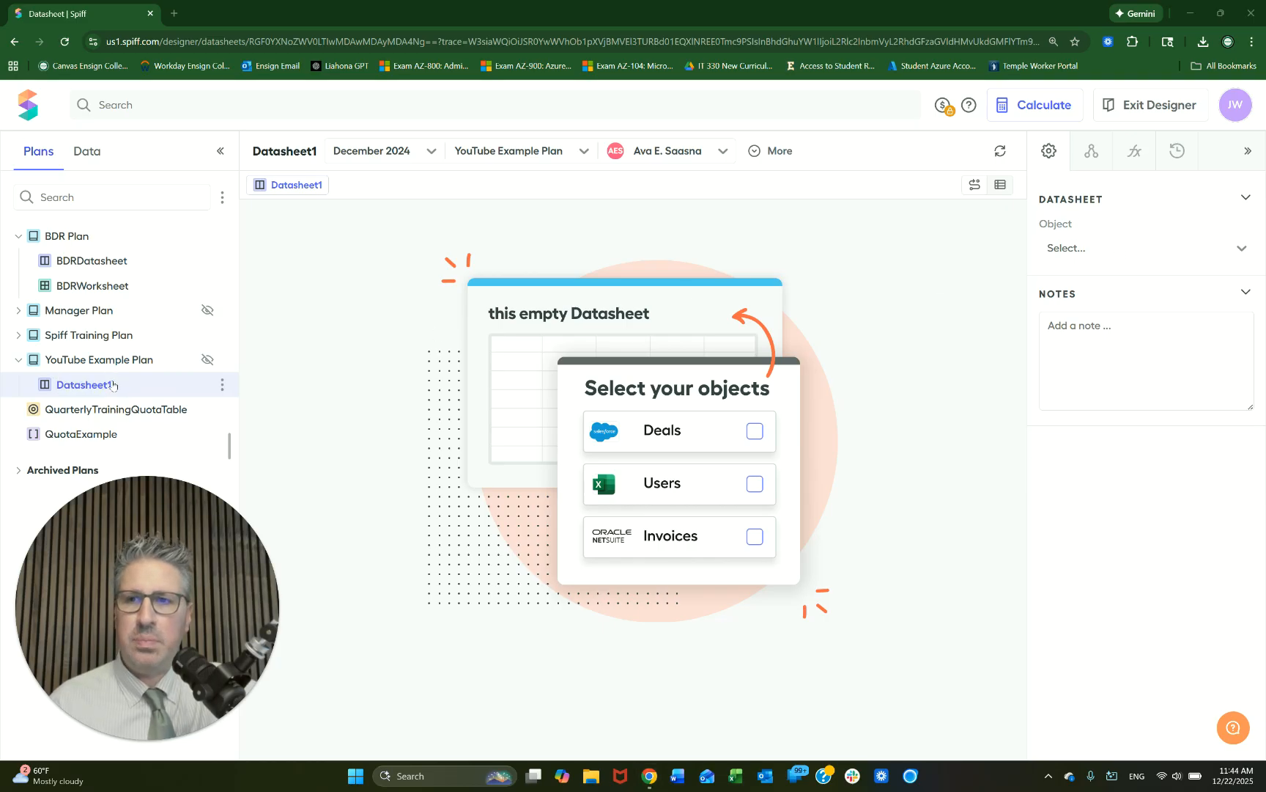
right_click(109, 384)
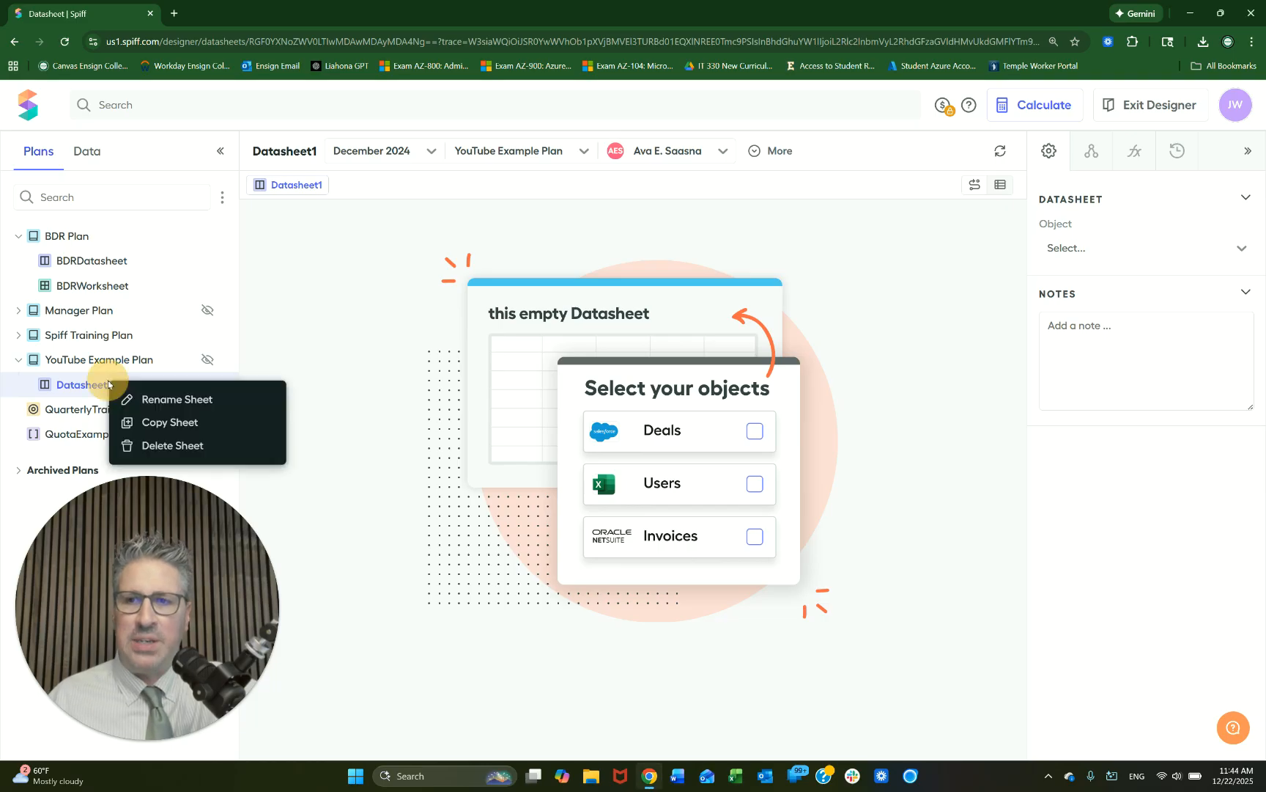
click(150, 400)
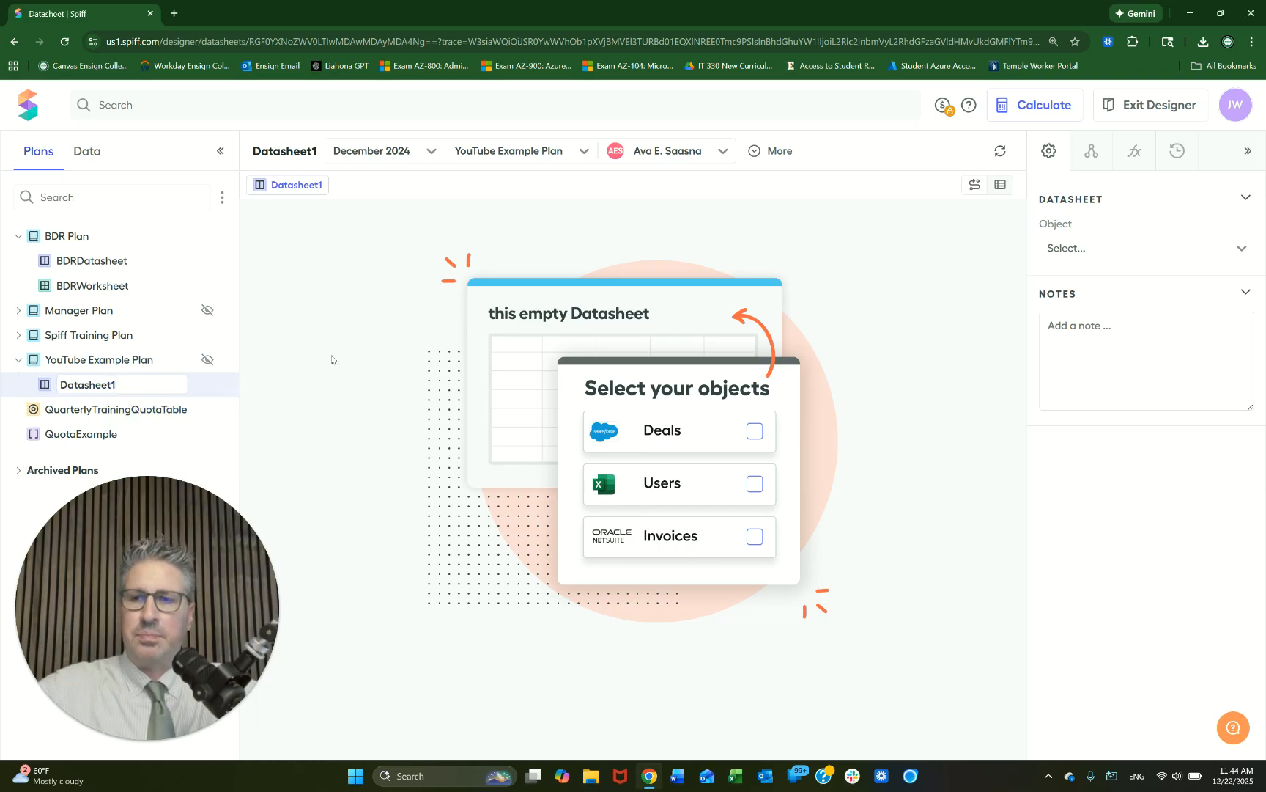
double_click(167, 382)
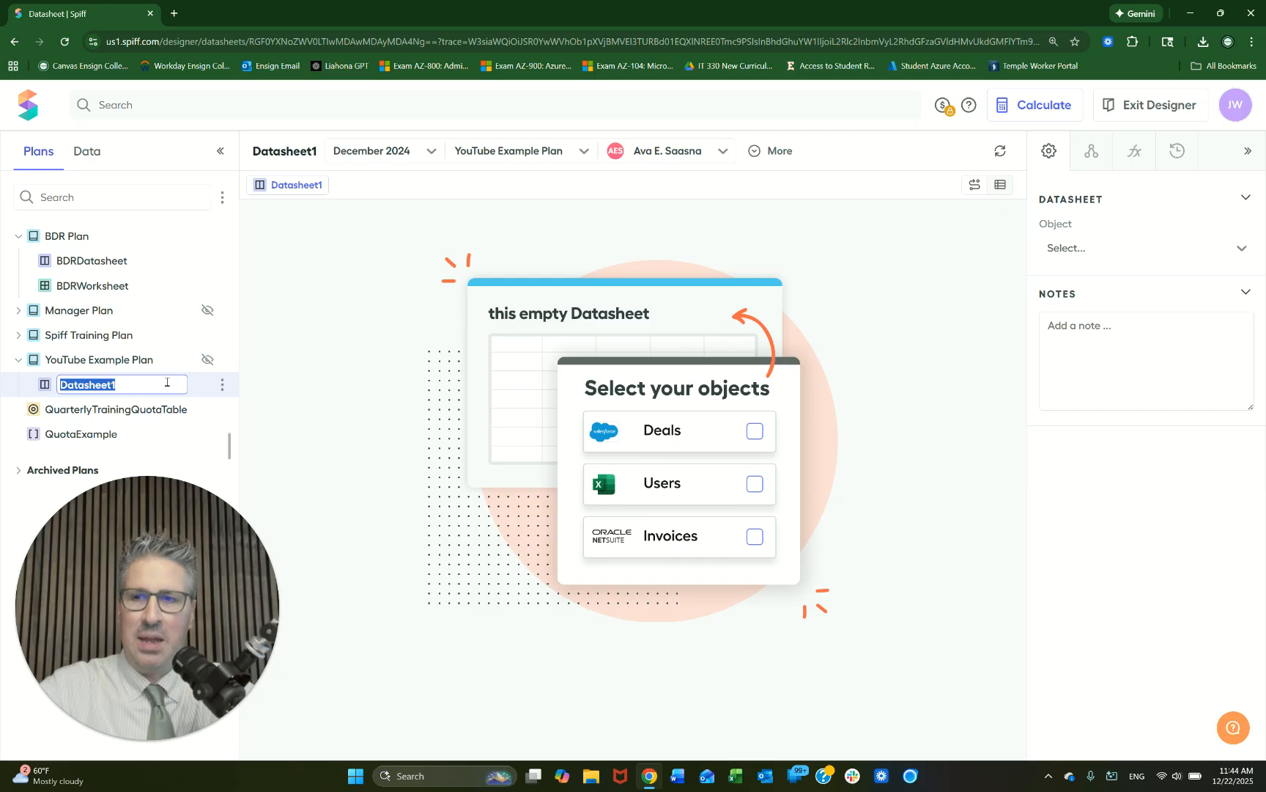
text(LinebyLine Example)
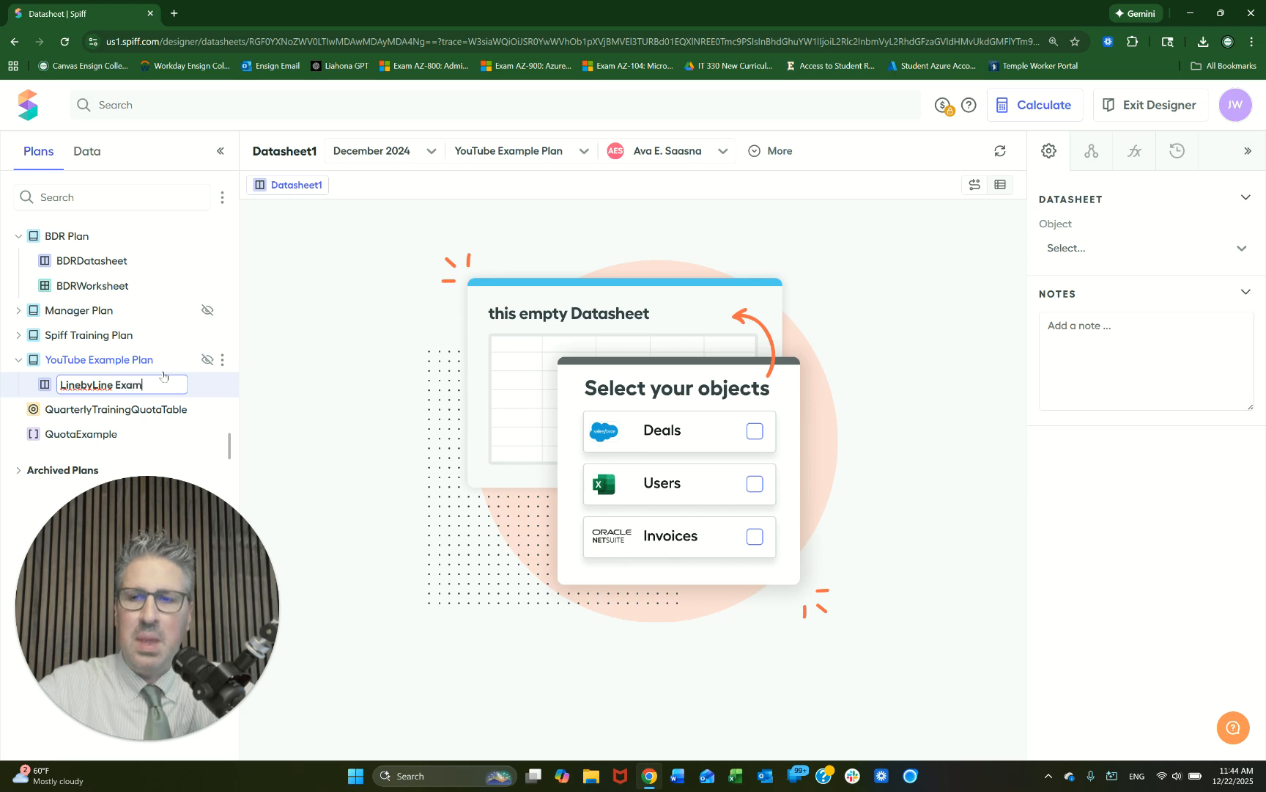
key(BackSpace)
key(BackSpace)
key(BackSpace)
key(BackSpace)
key(BackSpace)
key(BackSpace)
key(BackSpace)
key(BackSpace)
text(Ex)
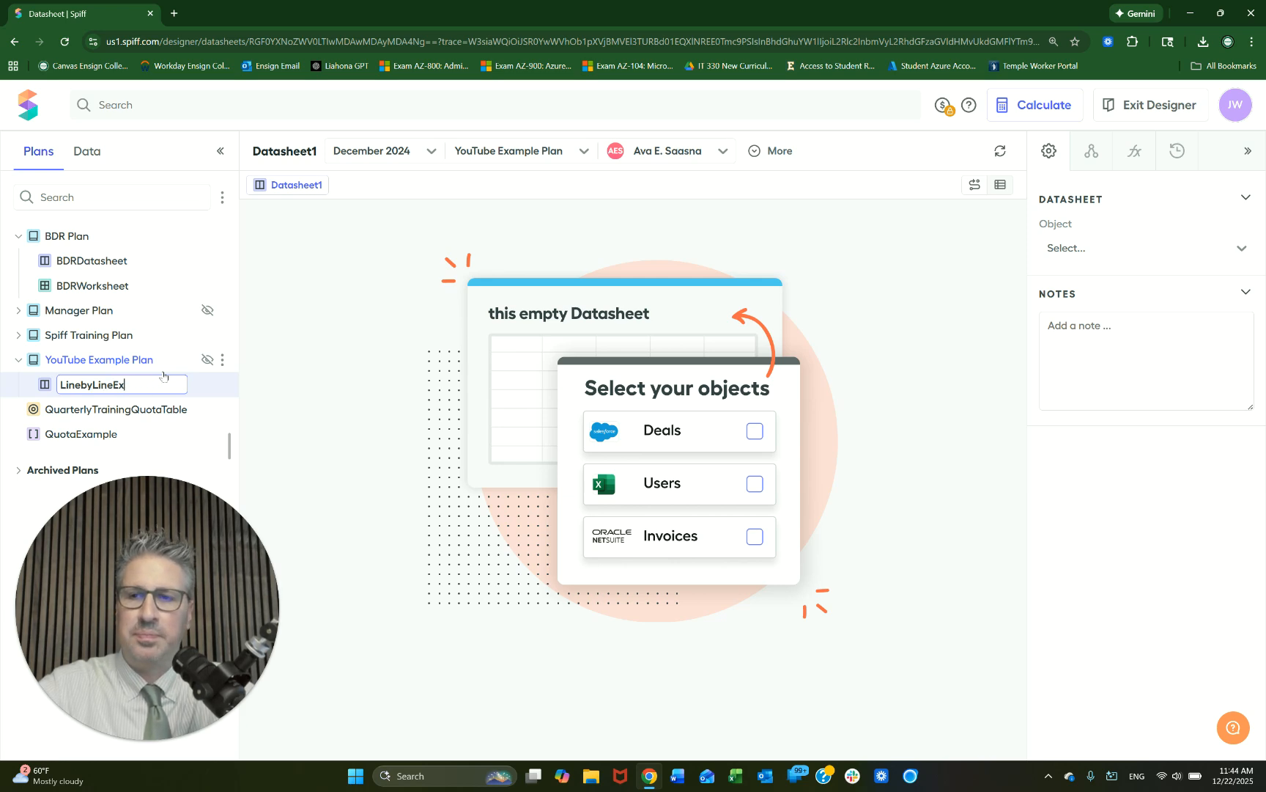
text(ampe_Datasheet)
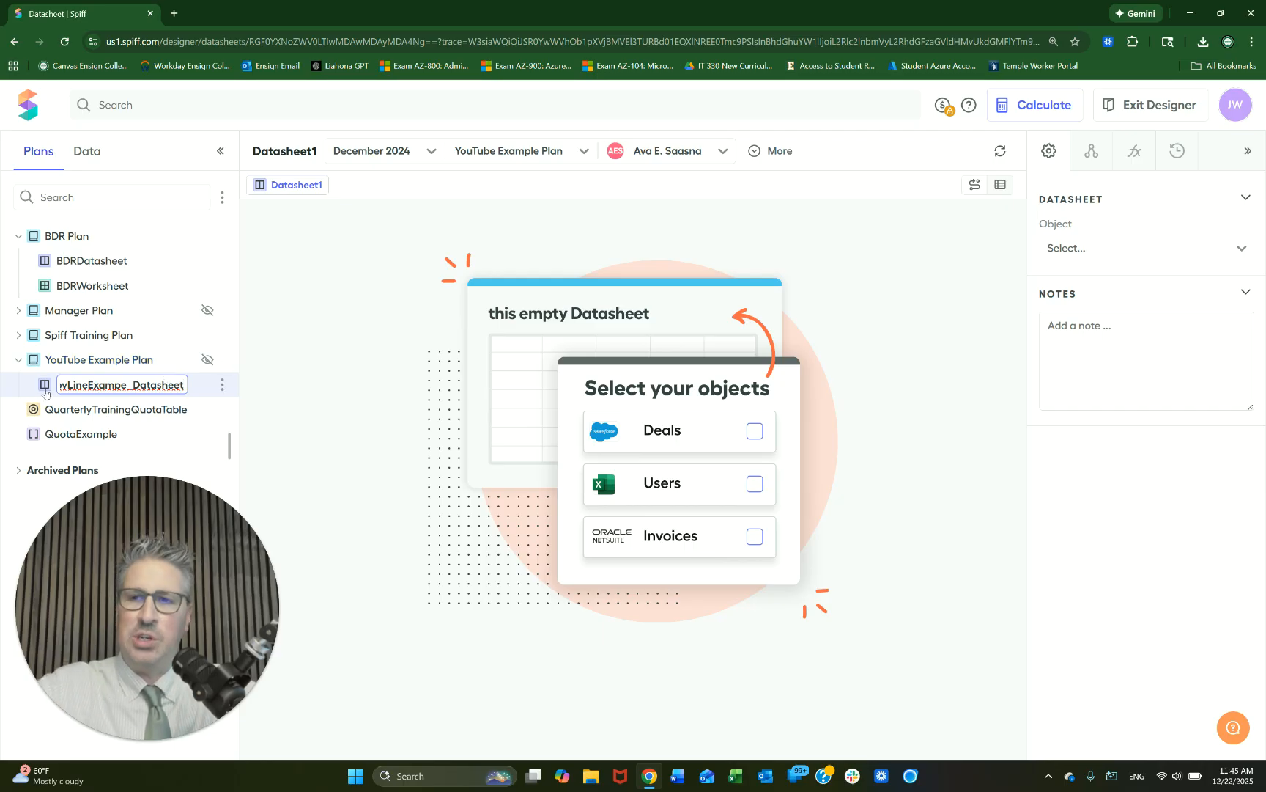
key(Return)
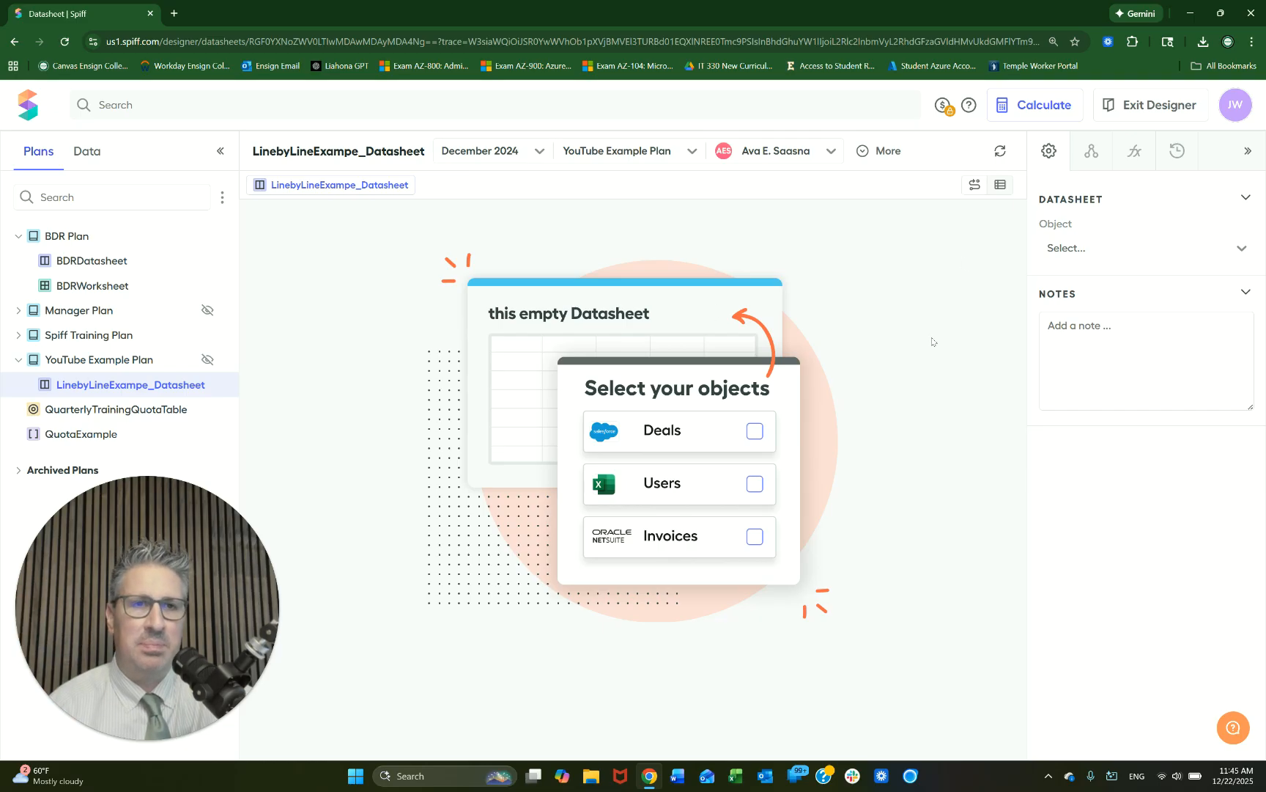
Base the datasheet on the Opportunity object and apply the existing ClosedByRepInPeriod filter
click(1077, 256)
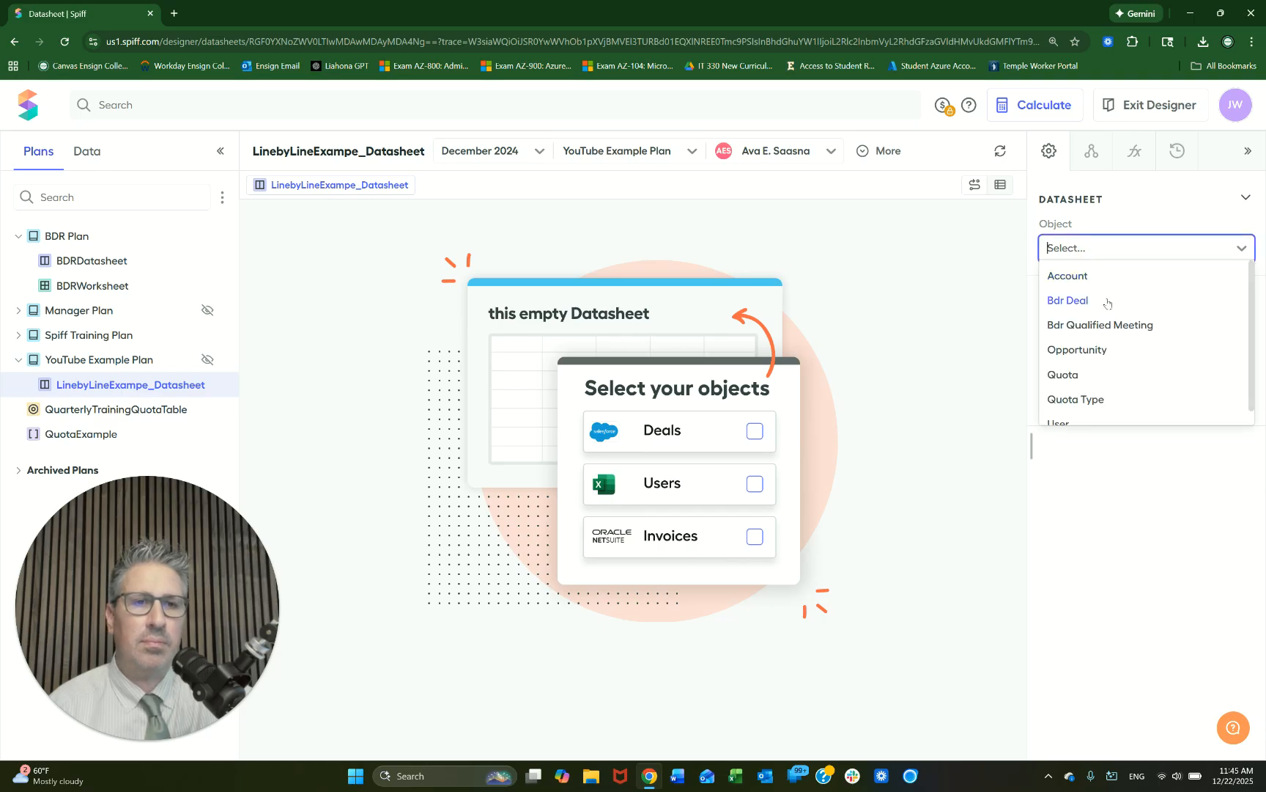
click(1090, 351)
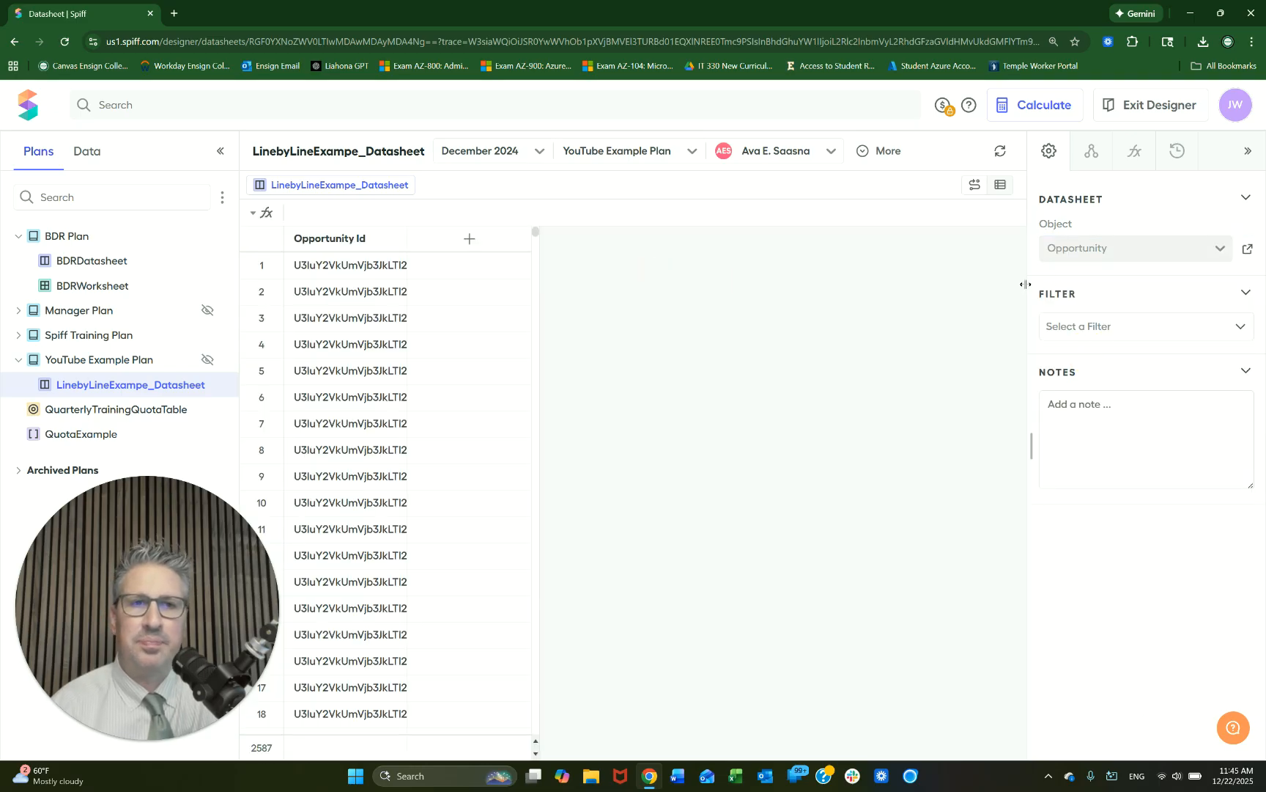
click(1108, 329)
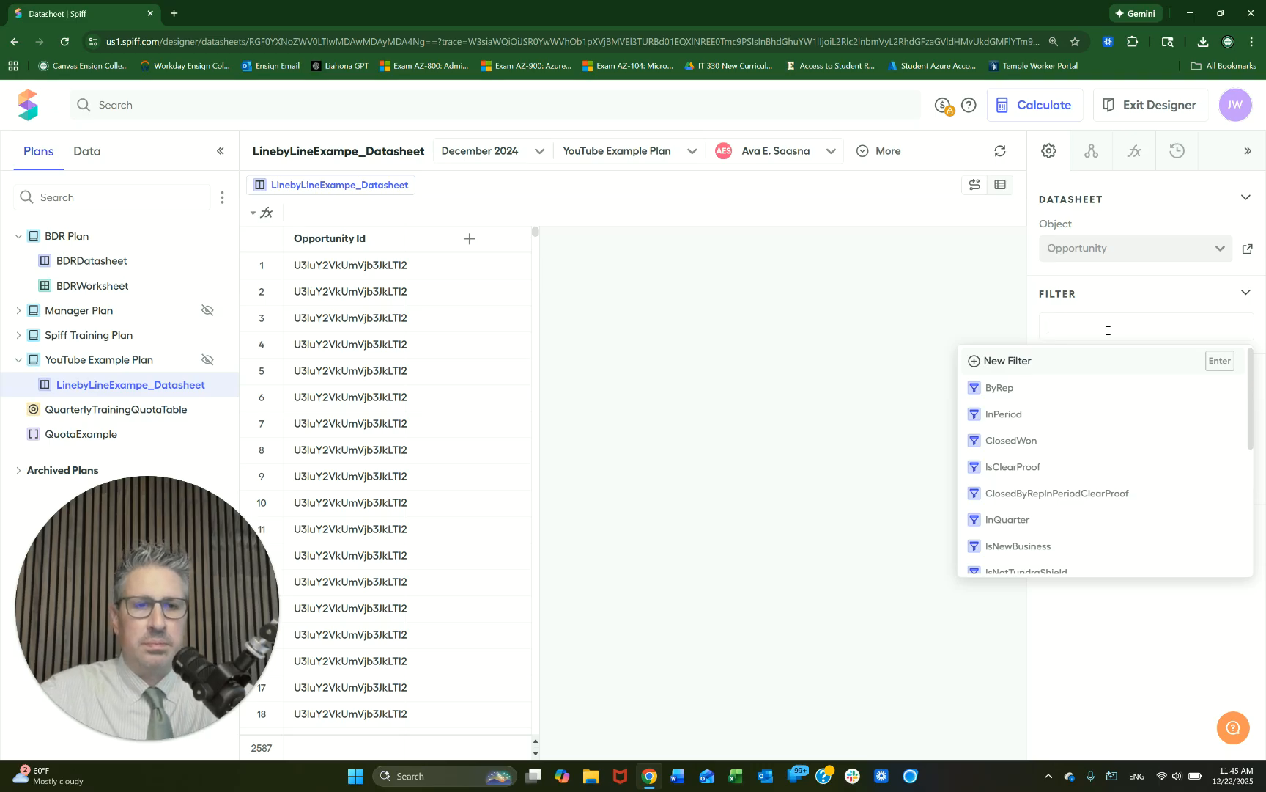
text(closed)
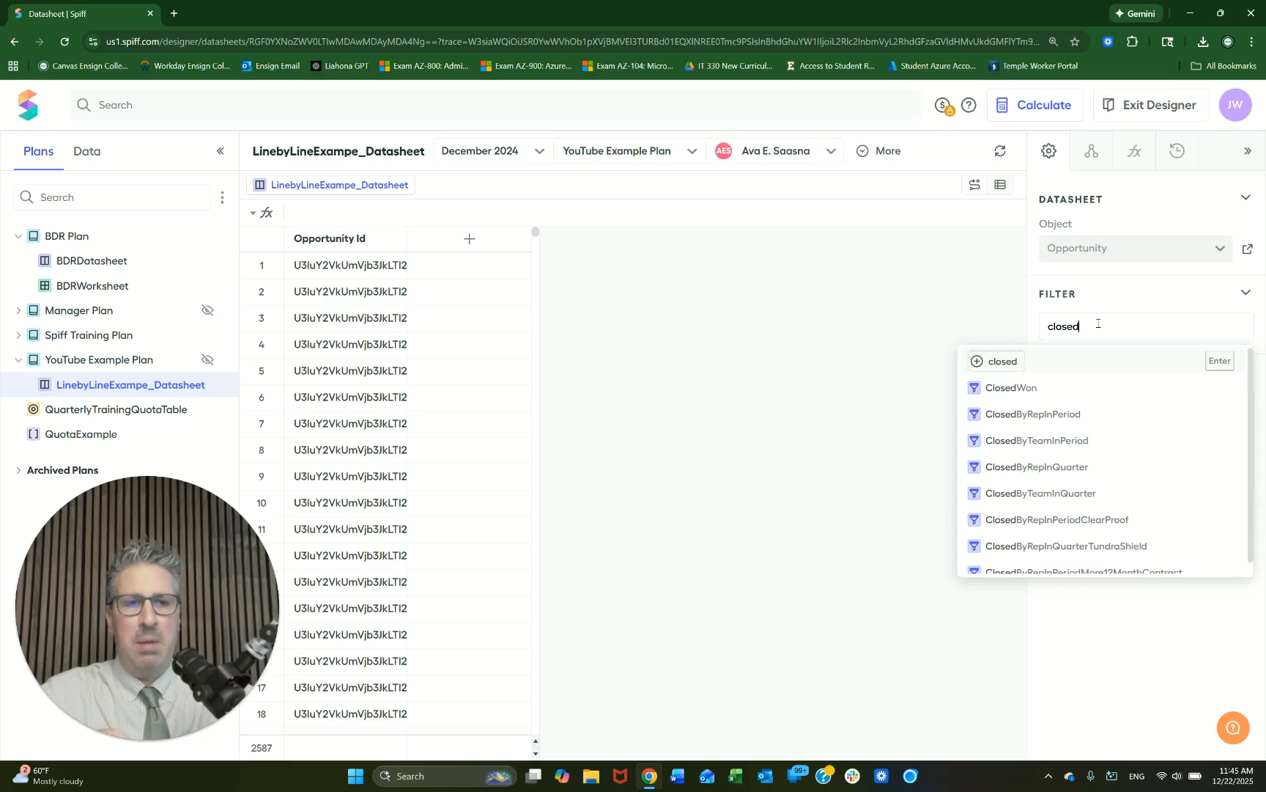
click(1055, 415)
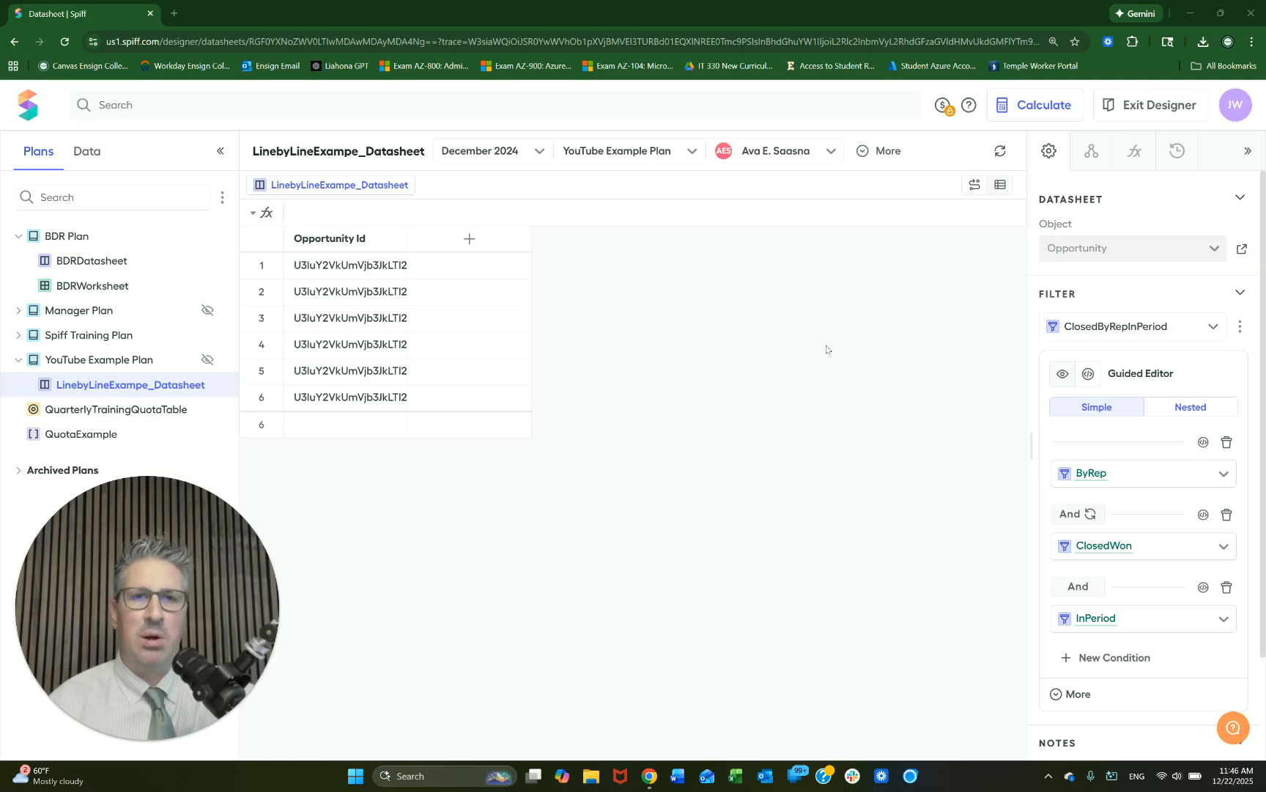
Switch the datasheet's period to October 2024
click(542, 153)
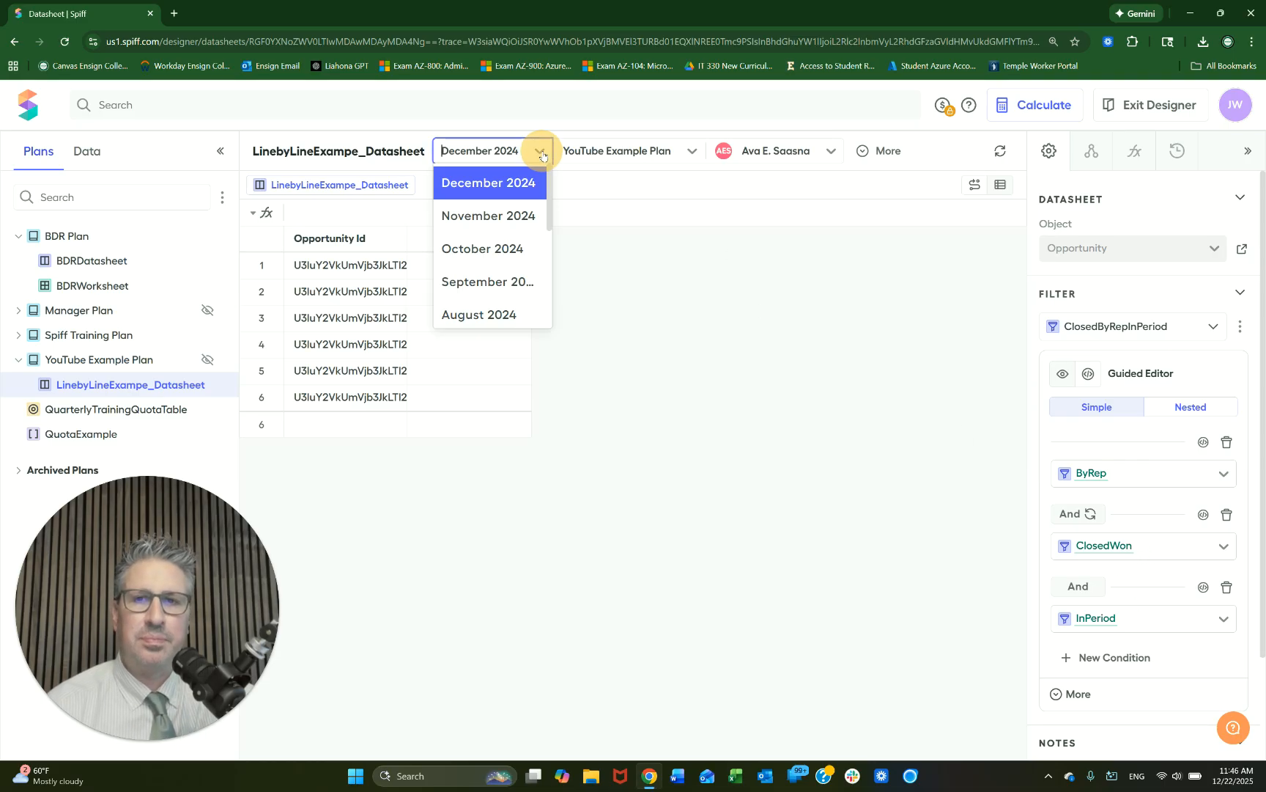
click(489, 250)
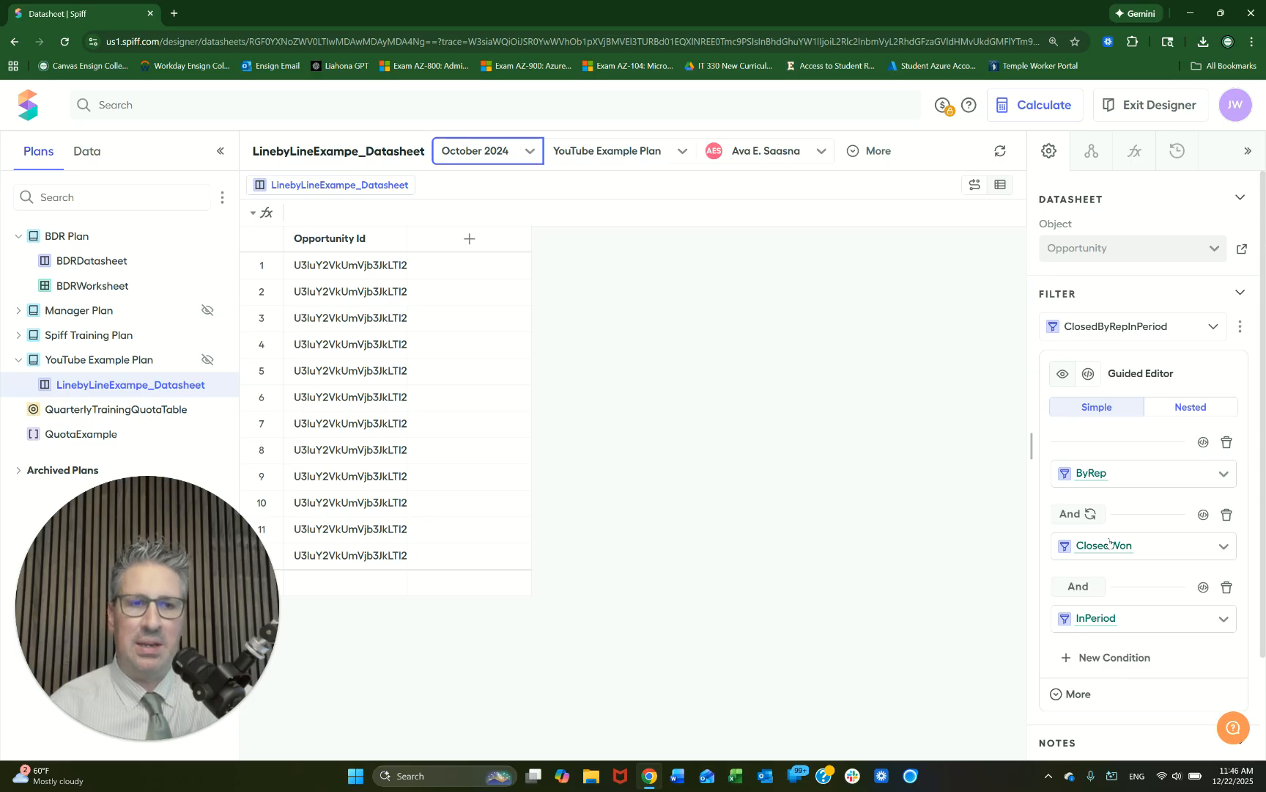
mouse_move(1094, 483)
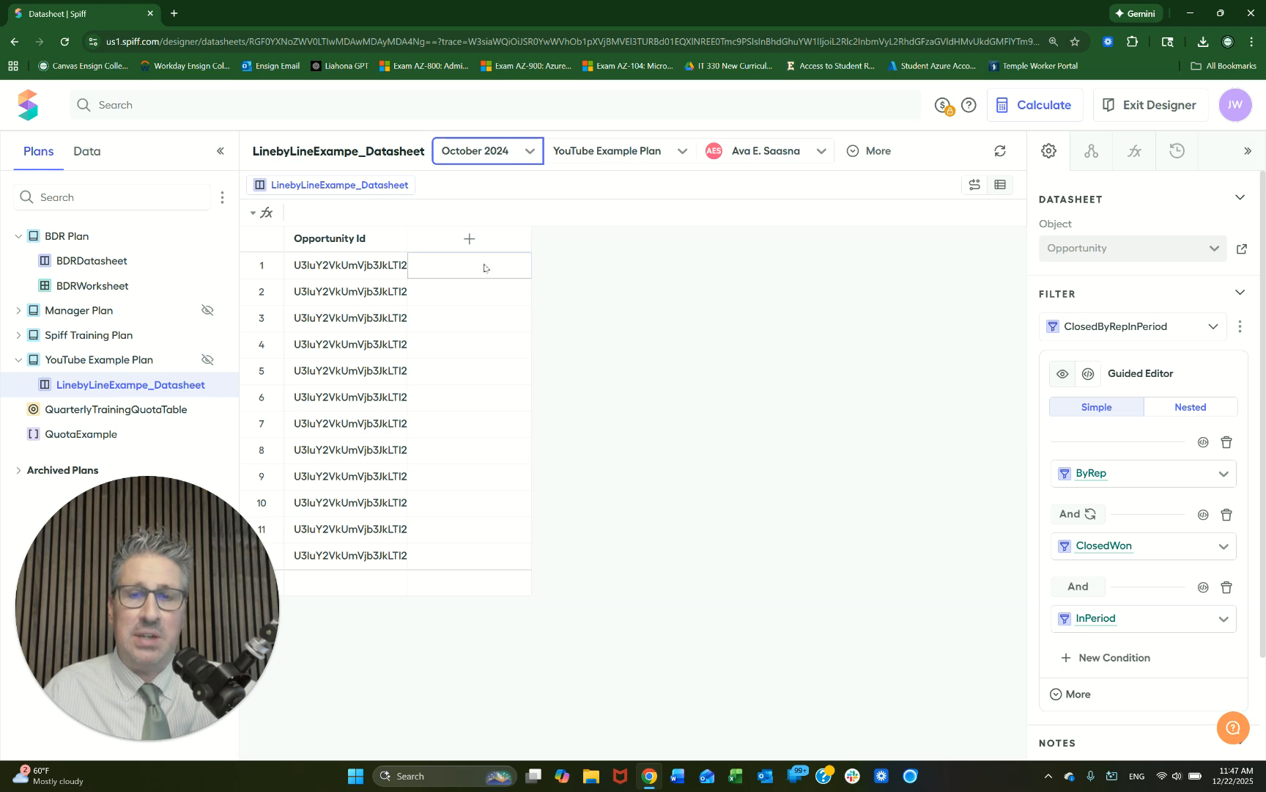
Add the existing DealName field as a column after Opportunity Id in the datasheet
click(470, 239)
text(dela)
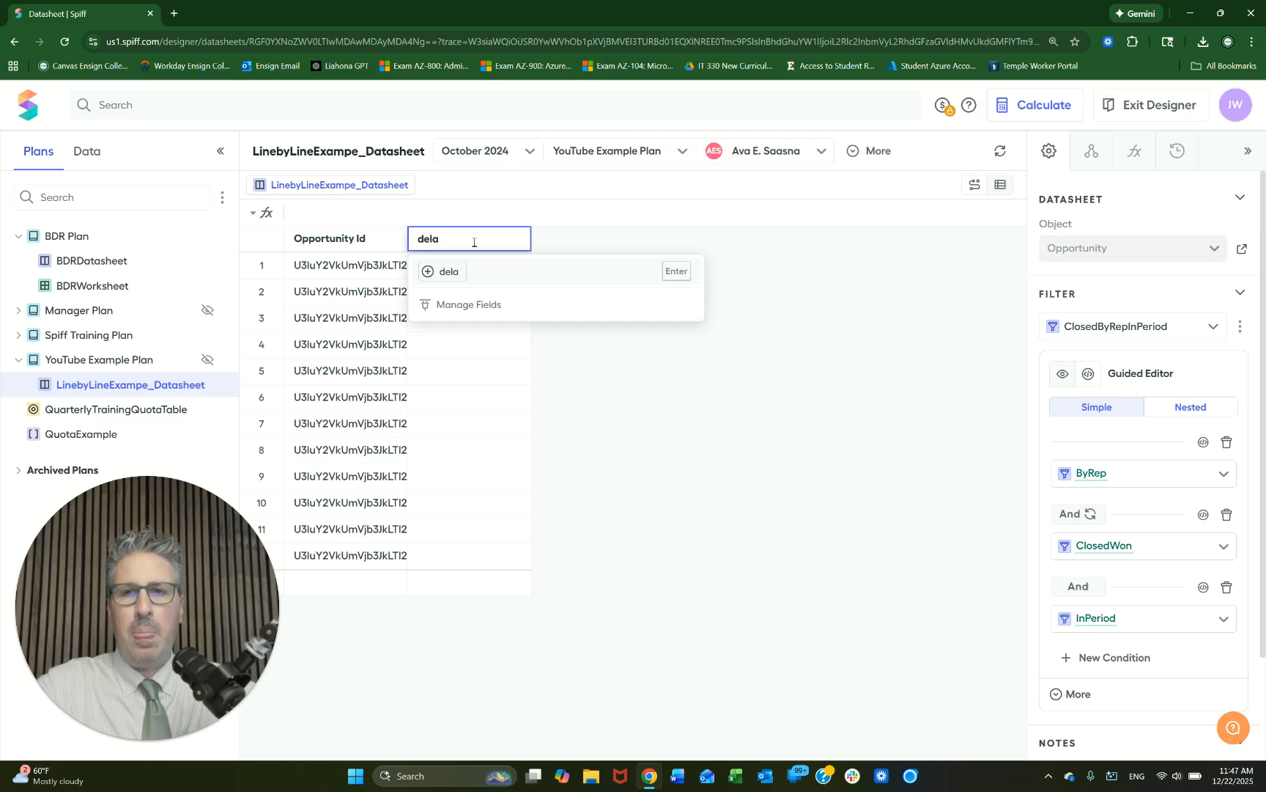
key(BackSpace)
key(BackSpace)
text(al)
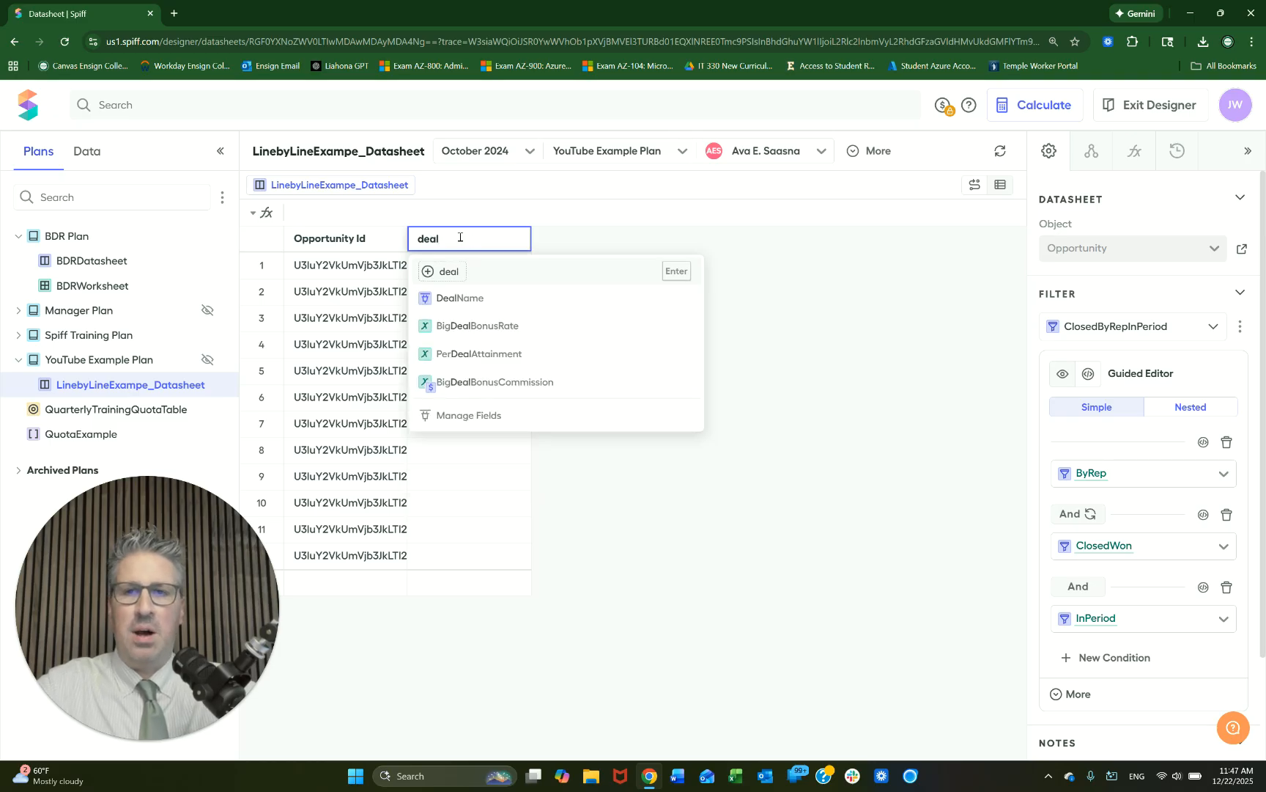
click(485, 297)
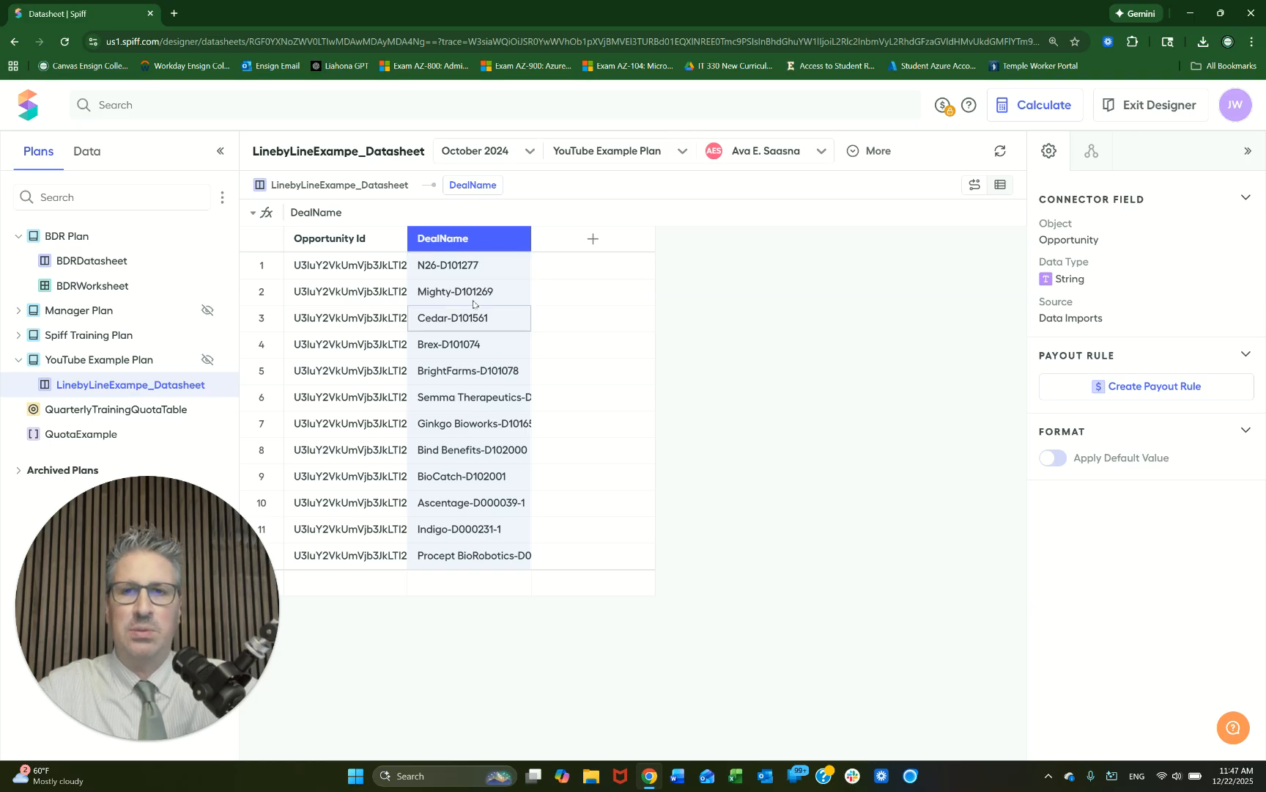
Add the existing CloseDate field as a column after DealName in the datasheet
click(594, 239)
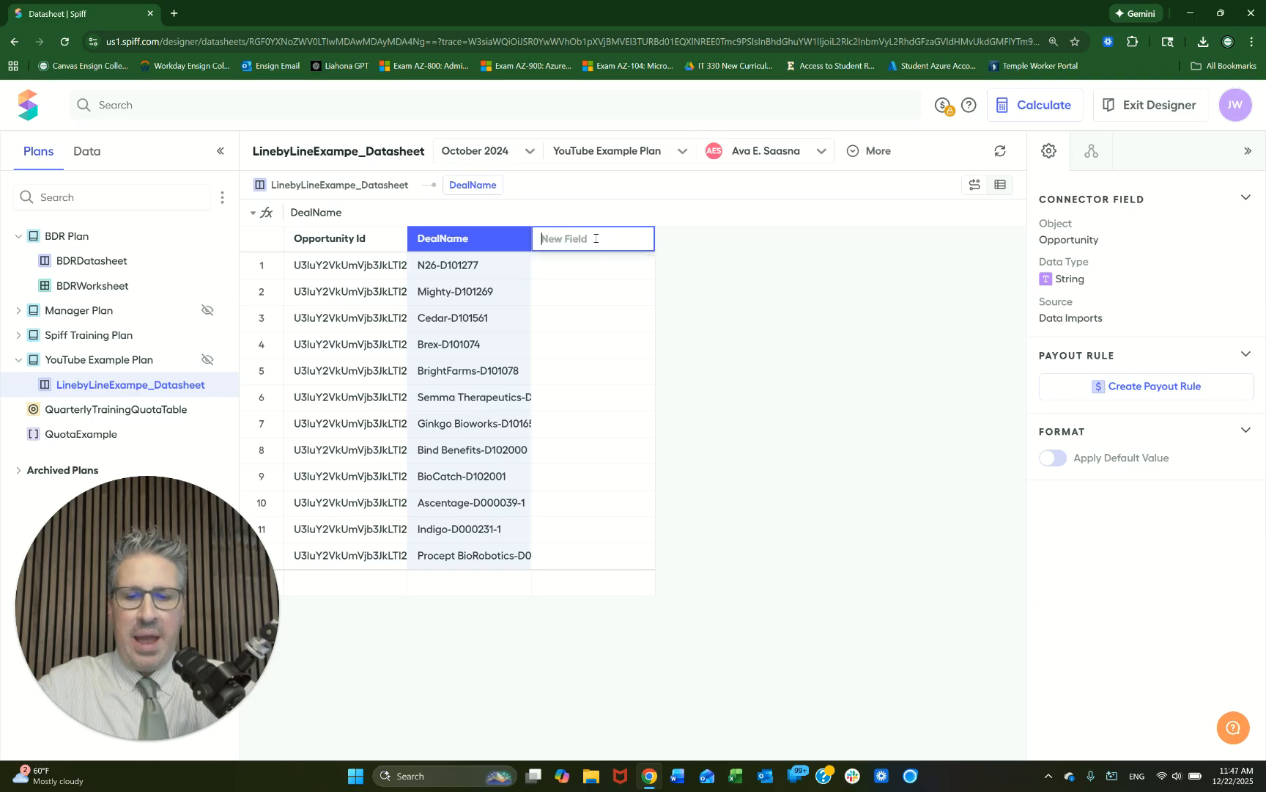
text(close)
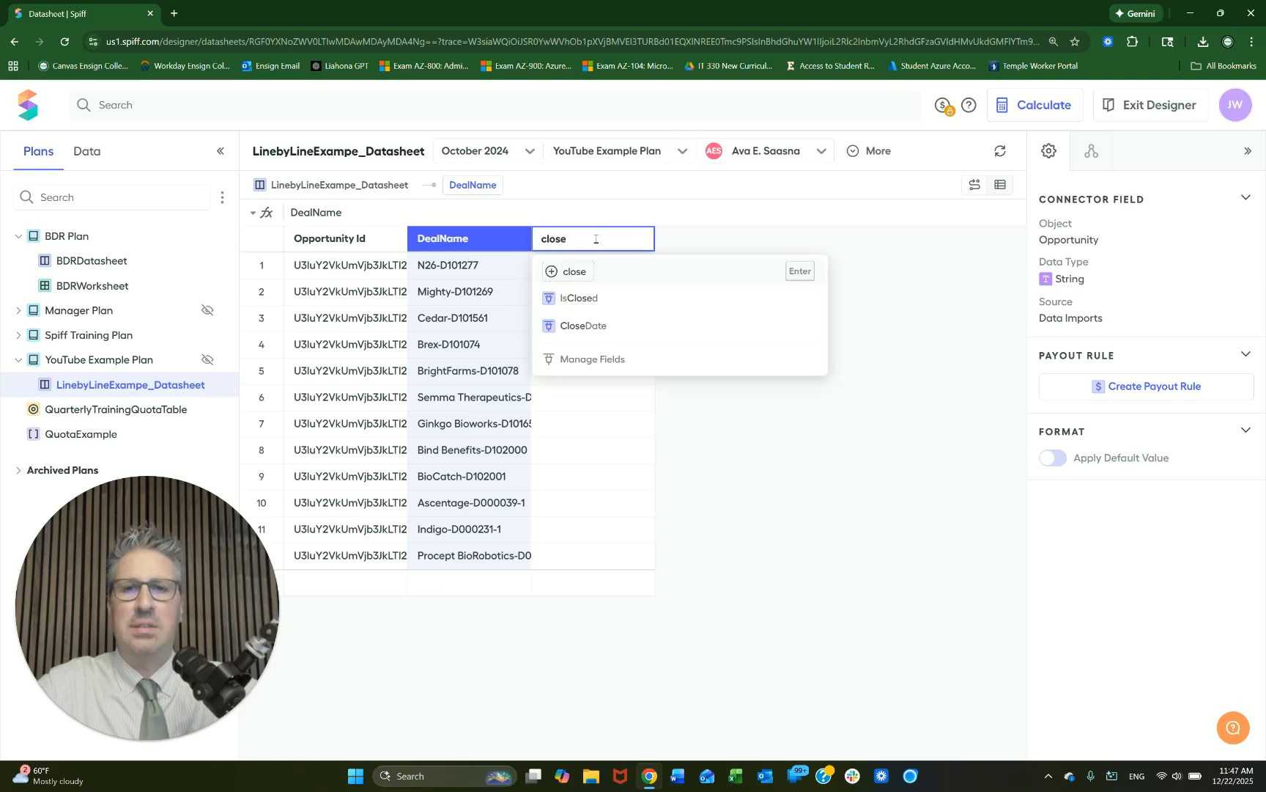
click(593, 327)
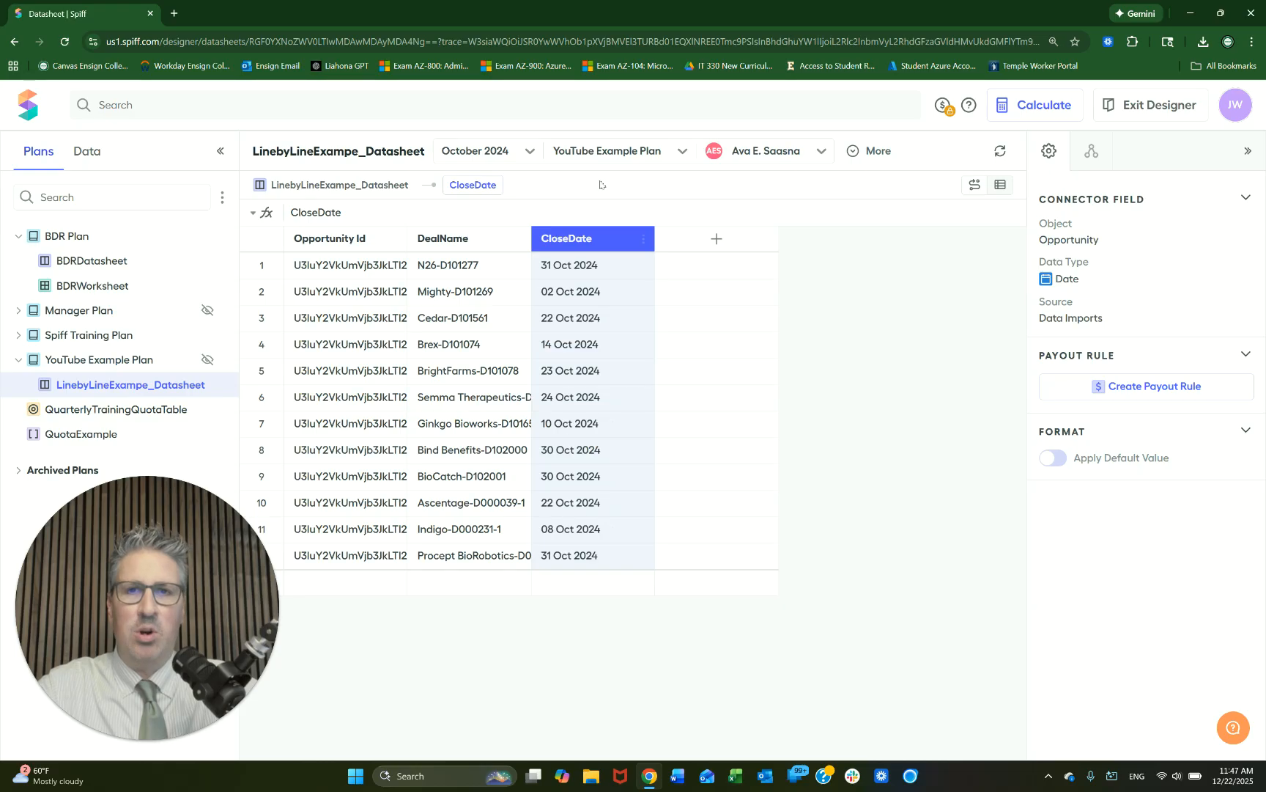
Check the close dates for the November 2024 period and return the datasheet to October 2024
click(530, 151)
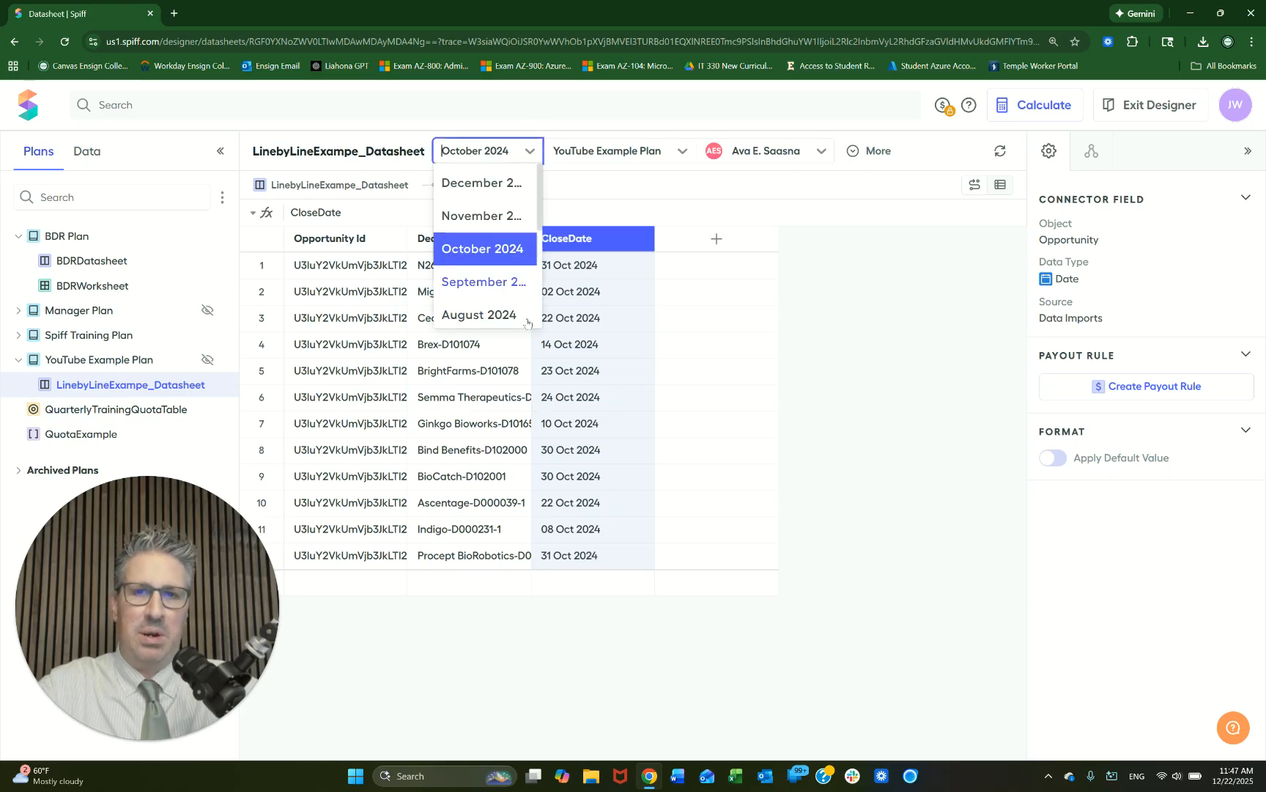
click(486, 217)
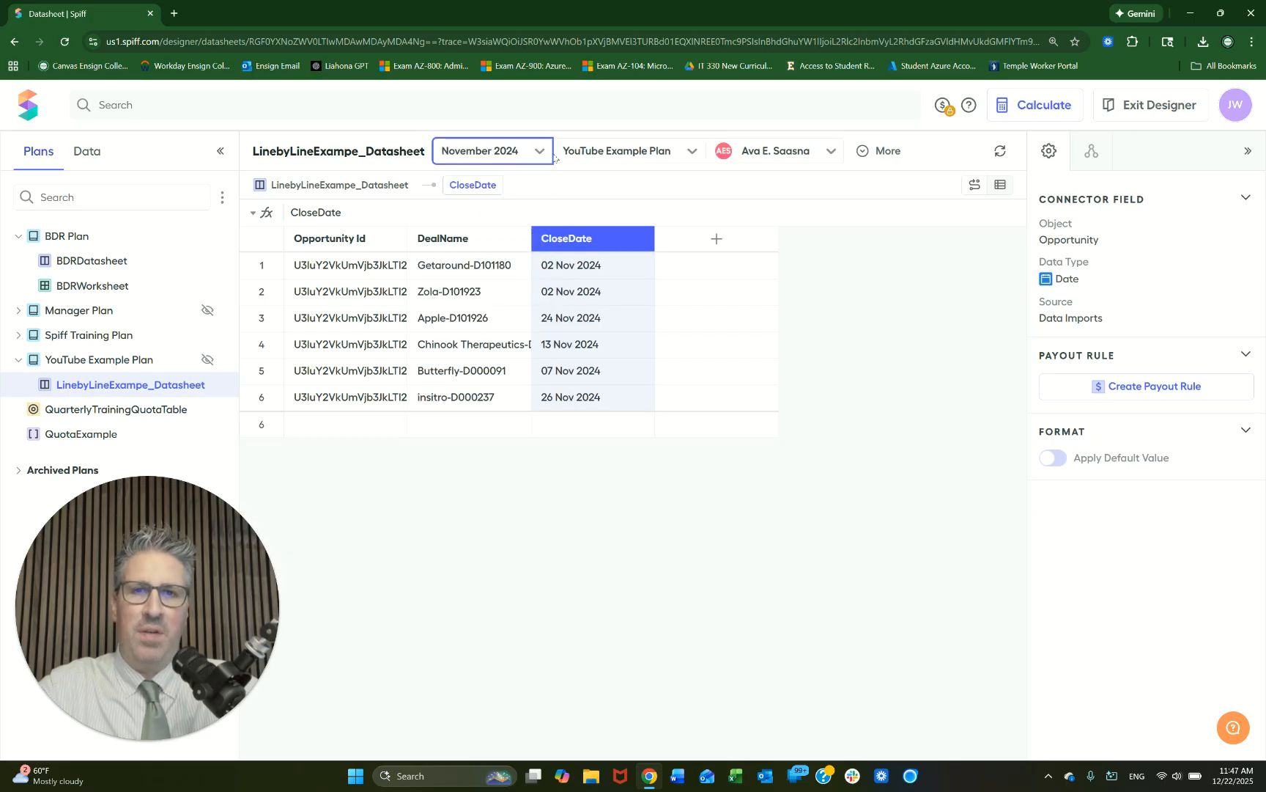
click(543, 153)
click(486, 244)
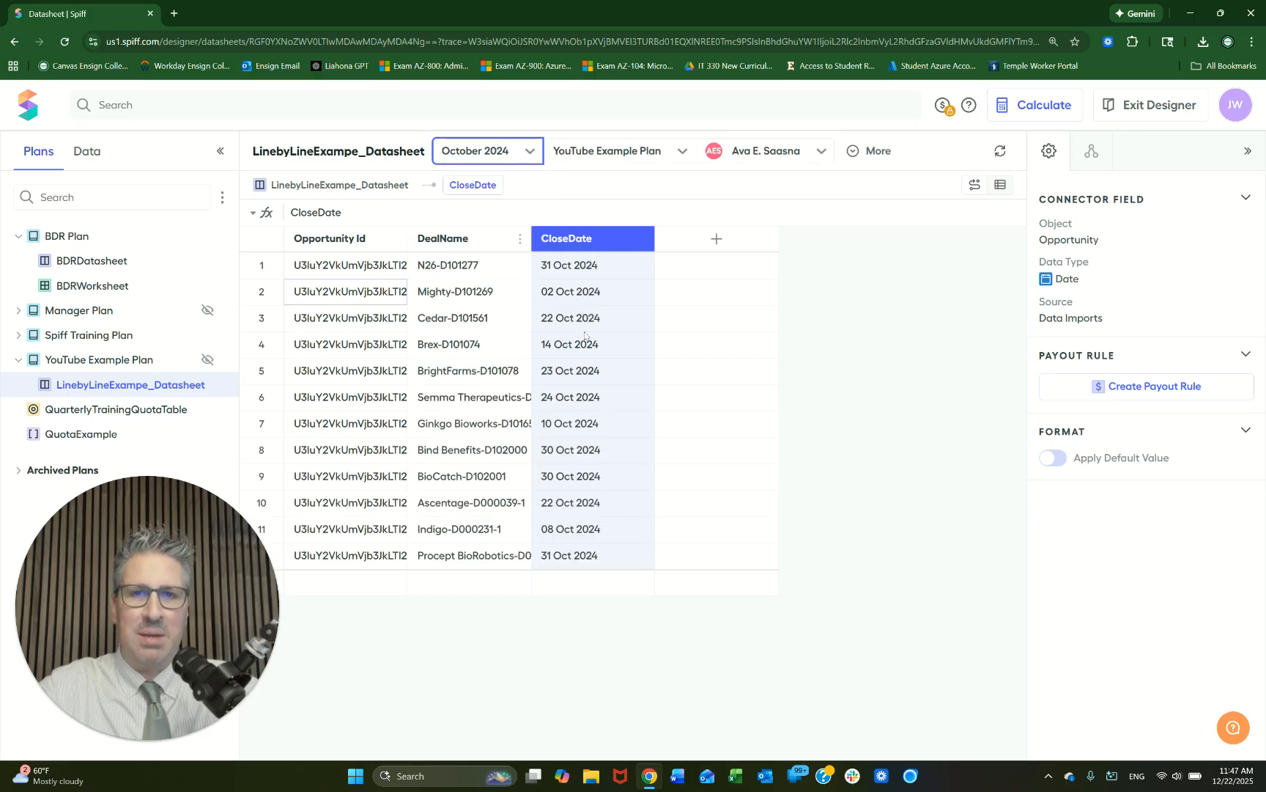
Add the existing ARR__c connector field as a column after CloseDate
click(718, 245)
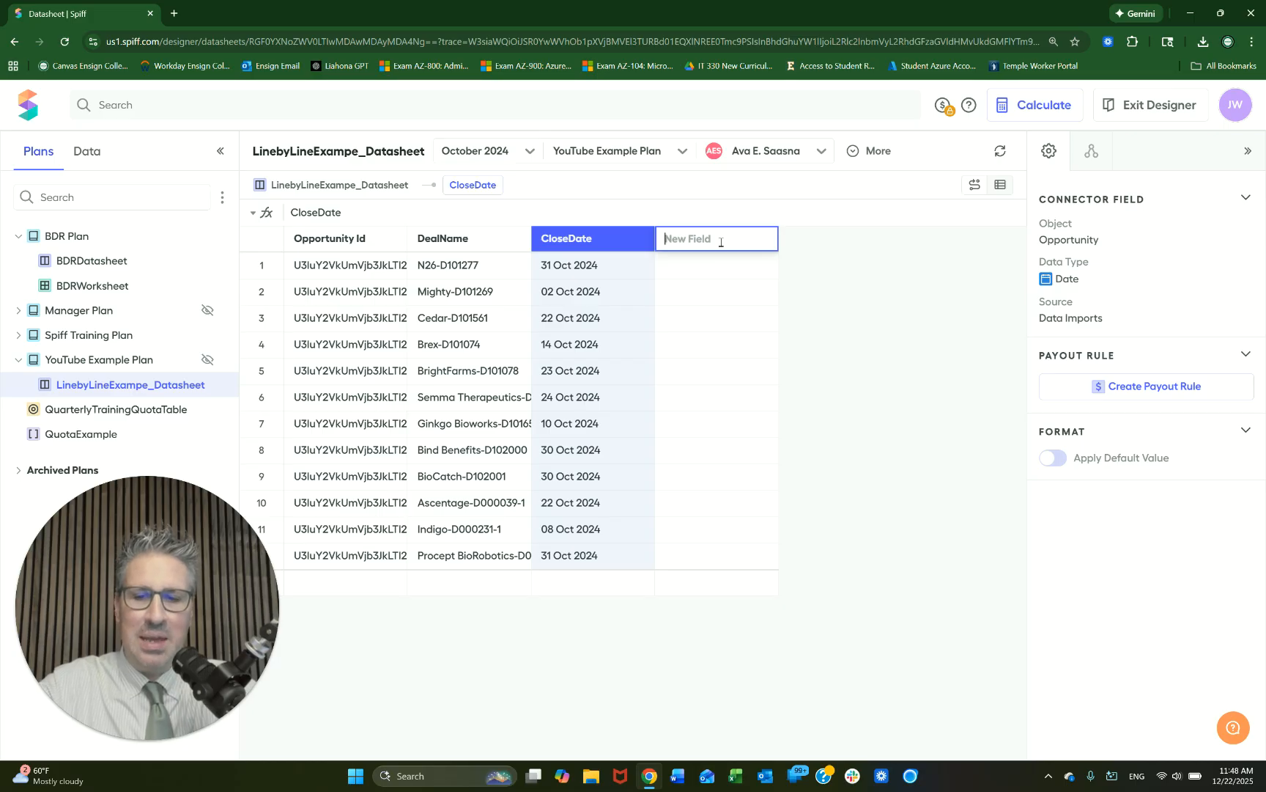
text(arr)
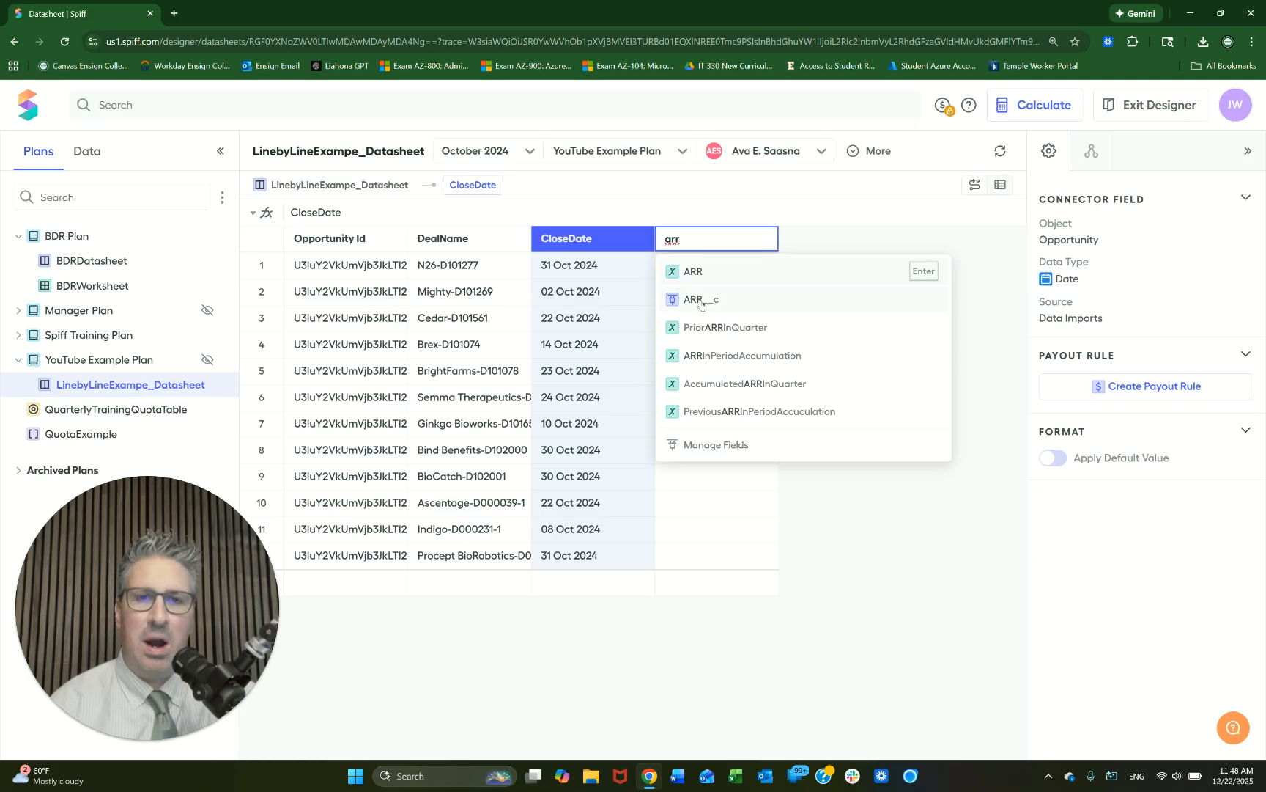
click(702, 303)
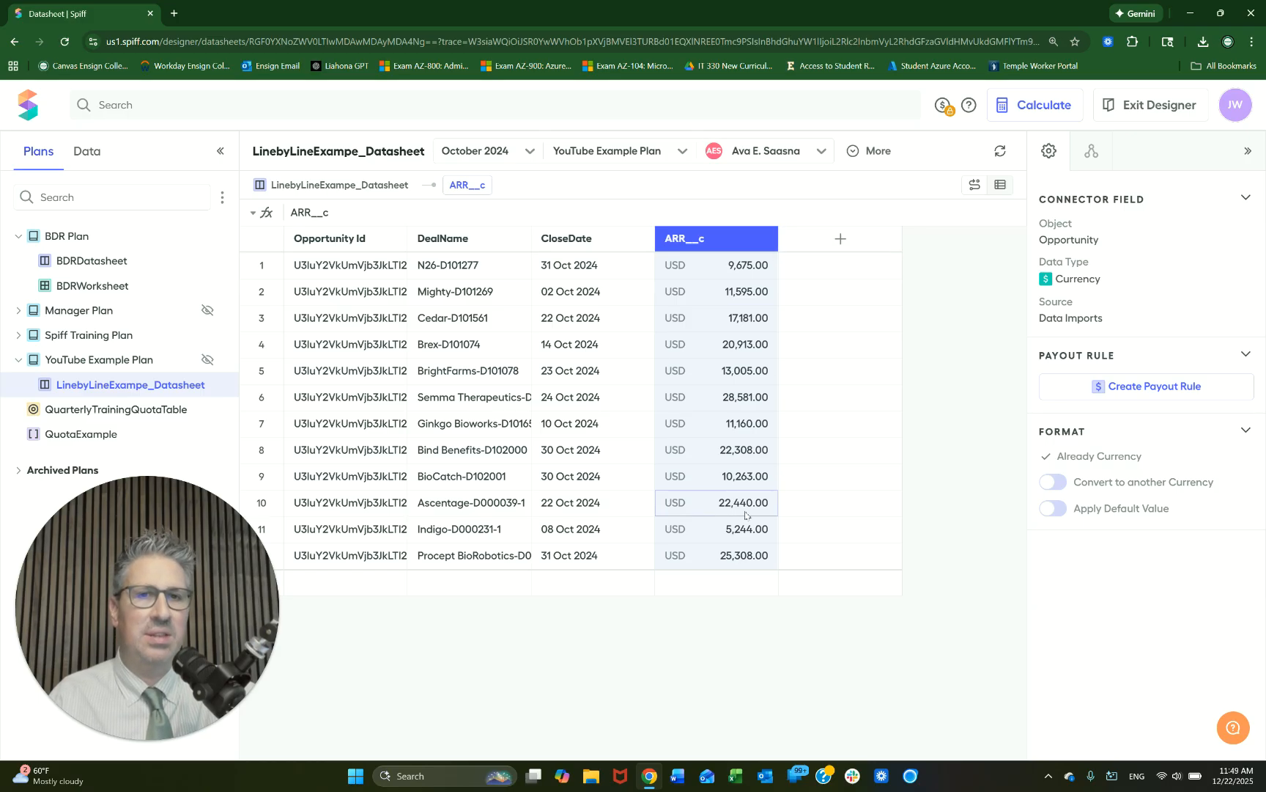
Create a calculated field named LineByLineExampleCommission after ARR__c and set its formula to 100
click(840, 239)
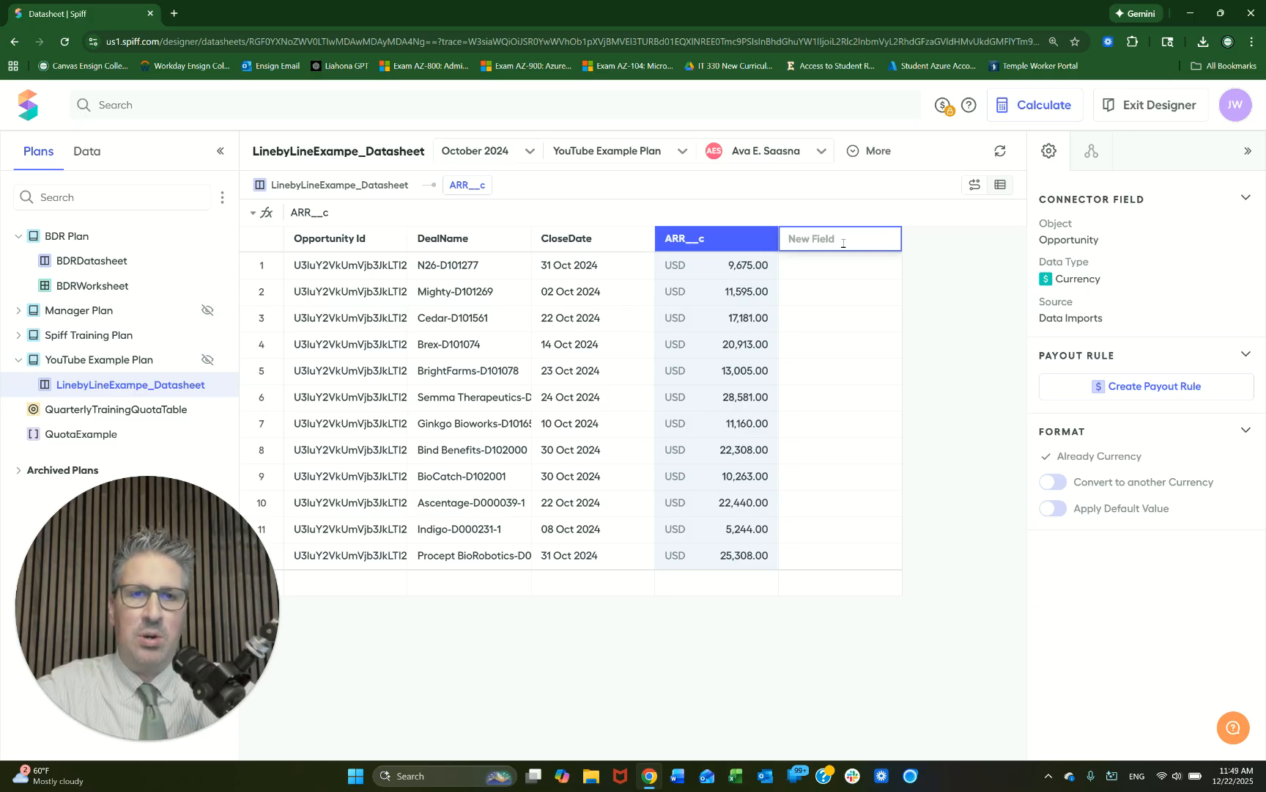
text(L)
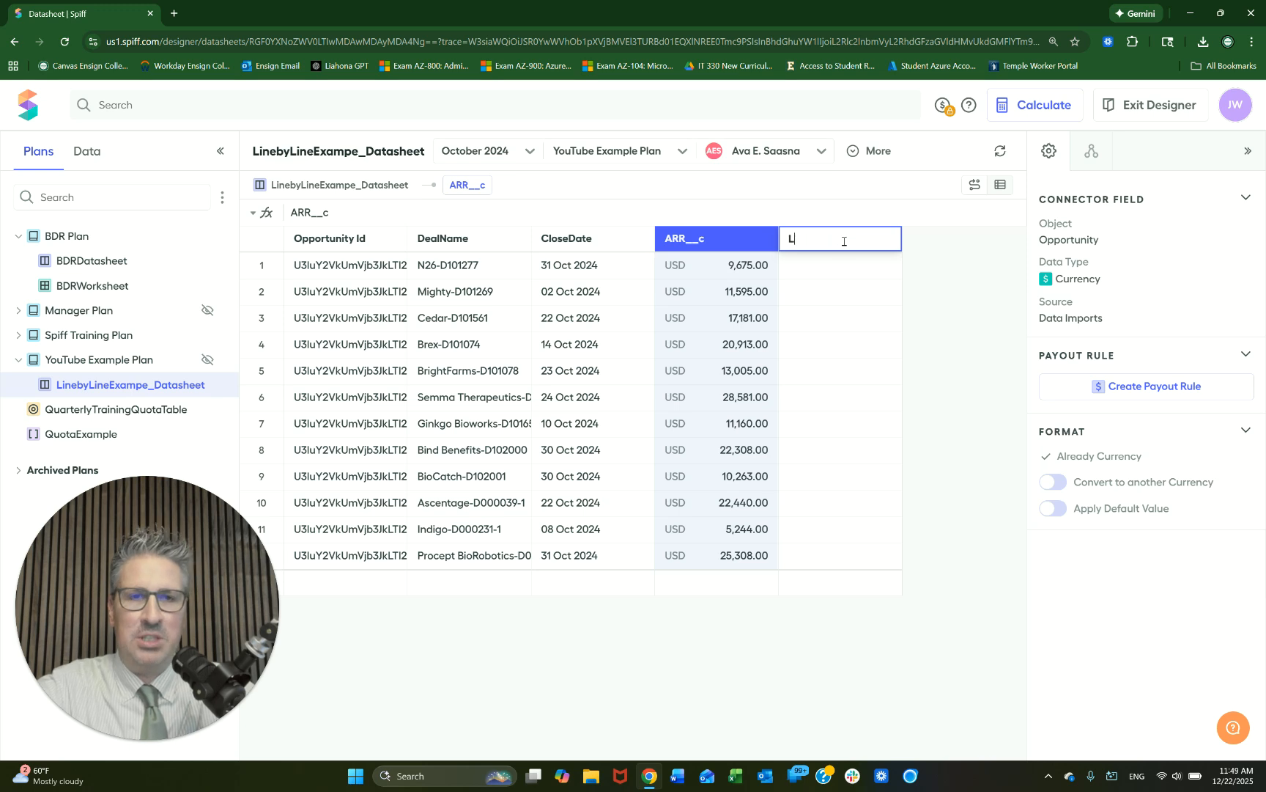
text(ineByLine)
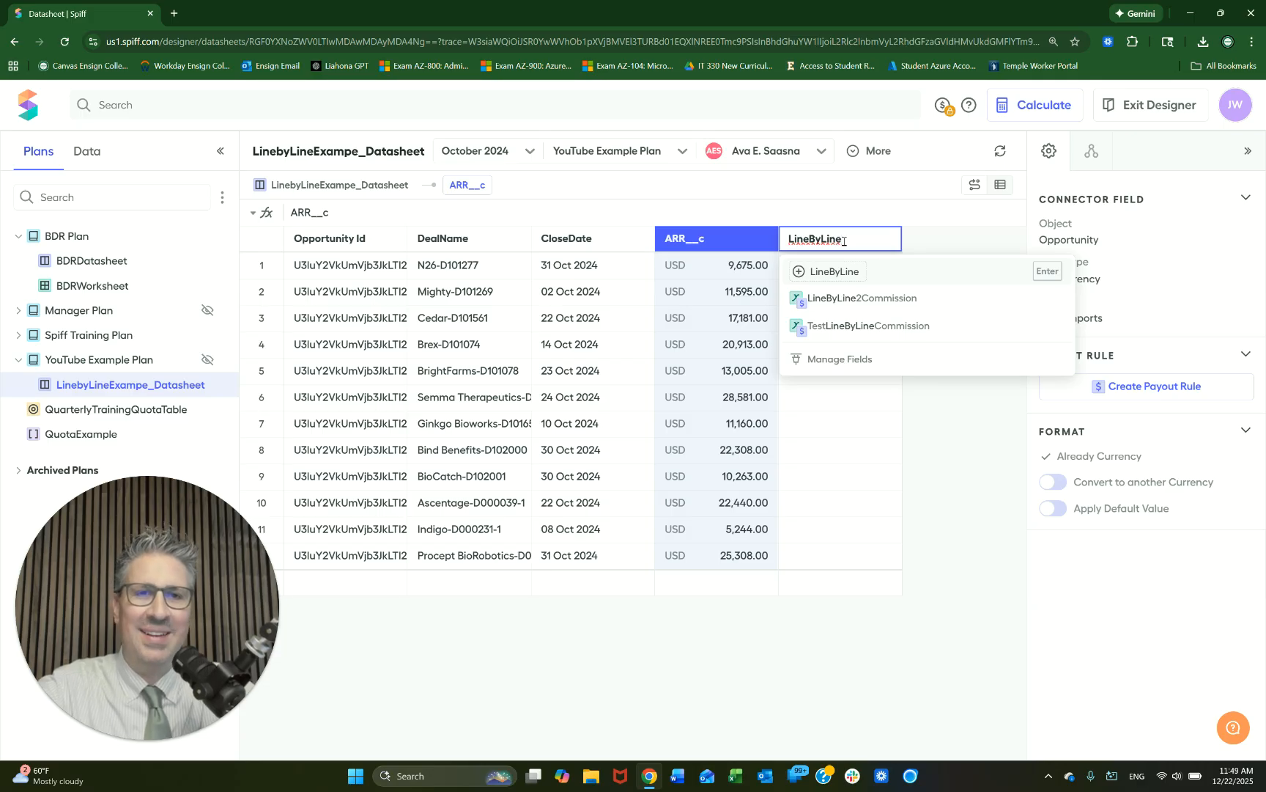
text(Example)
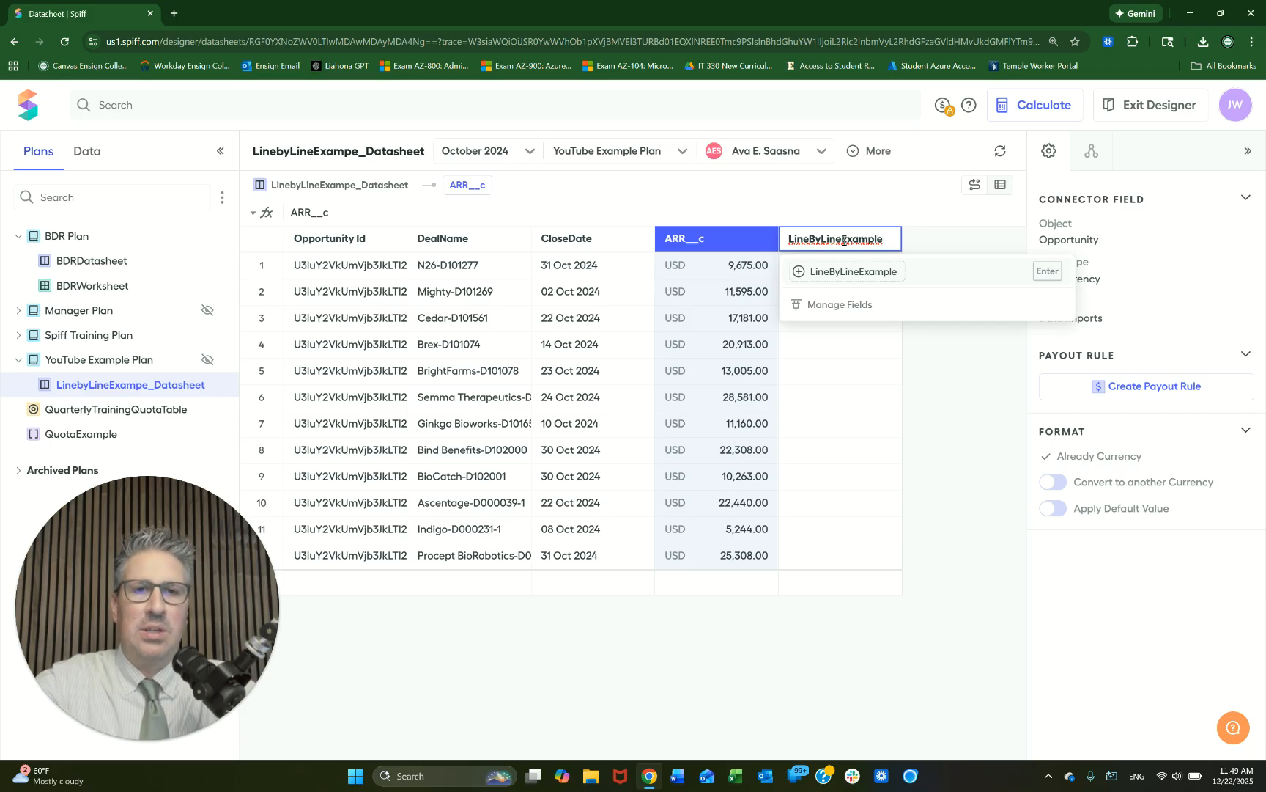
text(Commission)
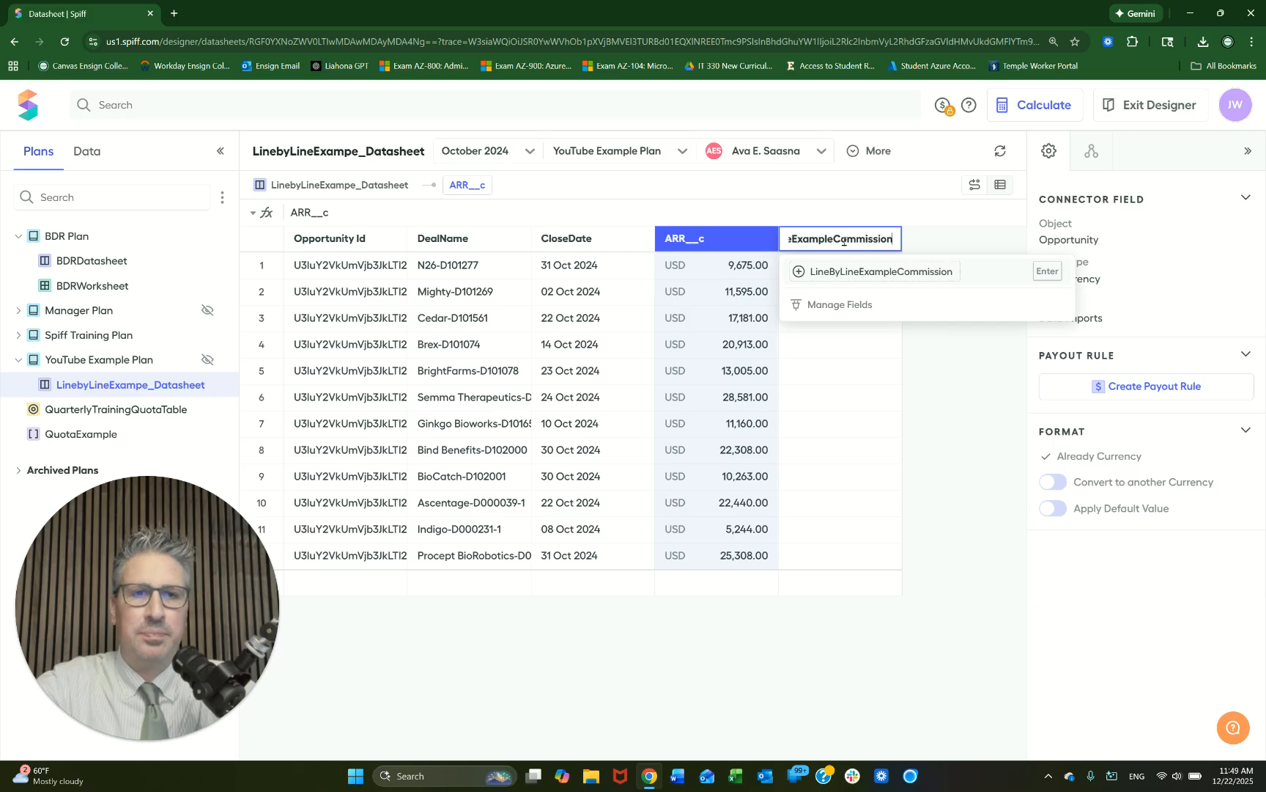
key(Return)
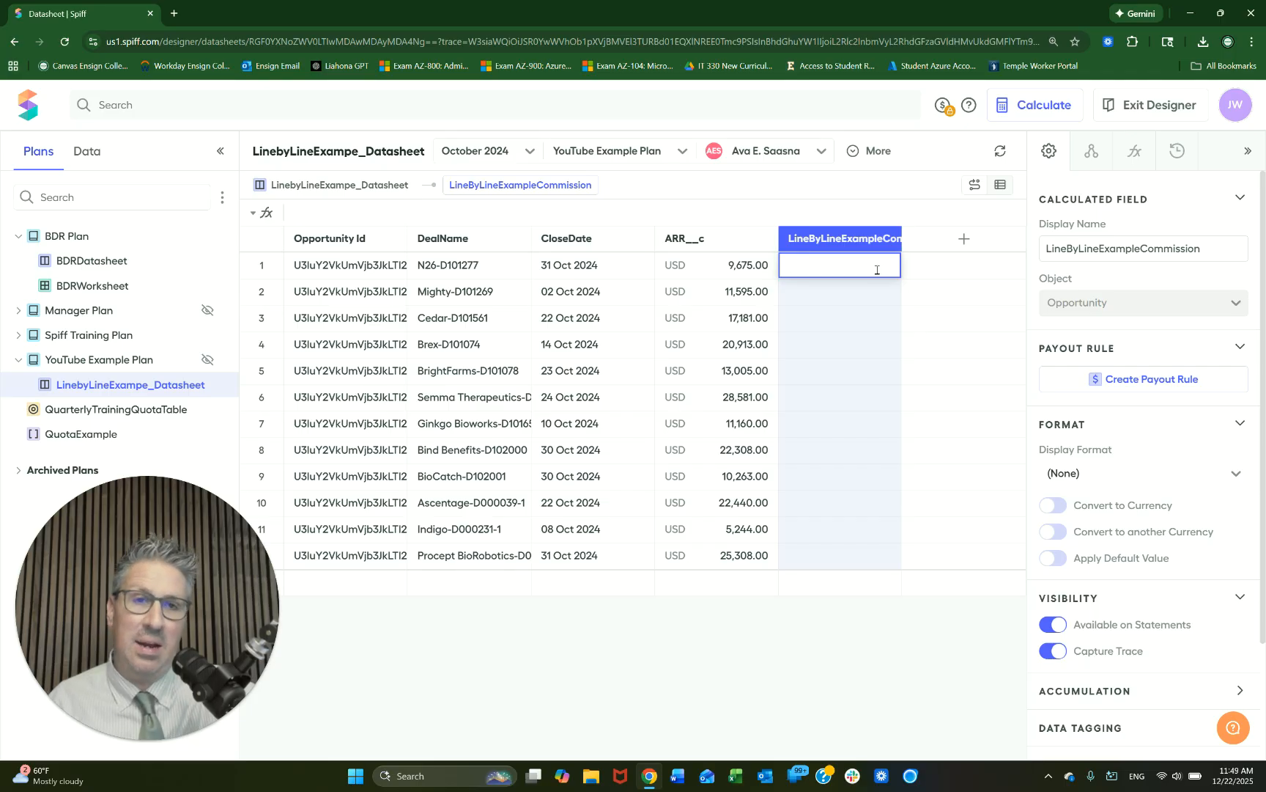
text(100)
key(Return)
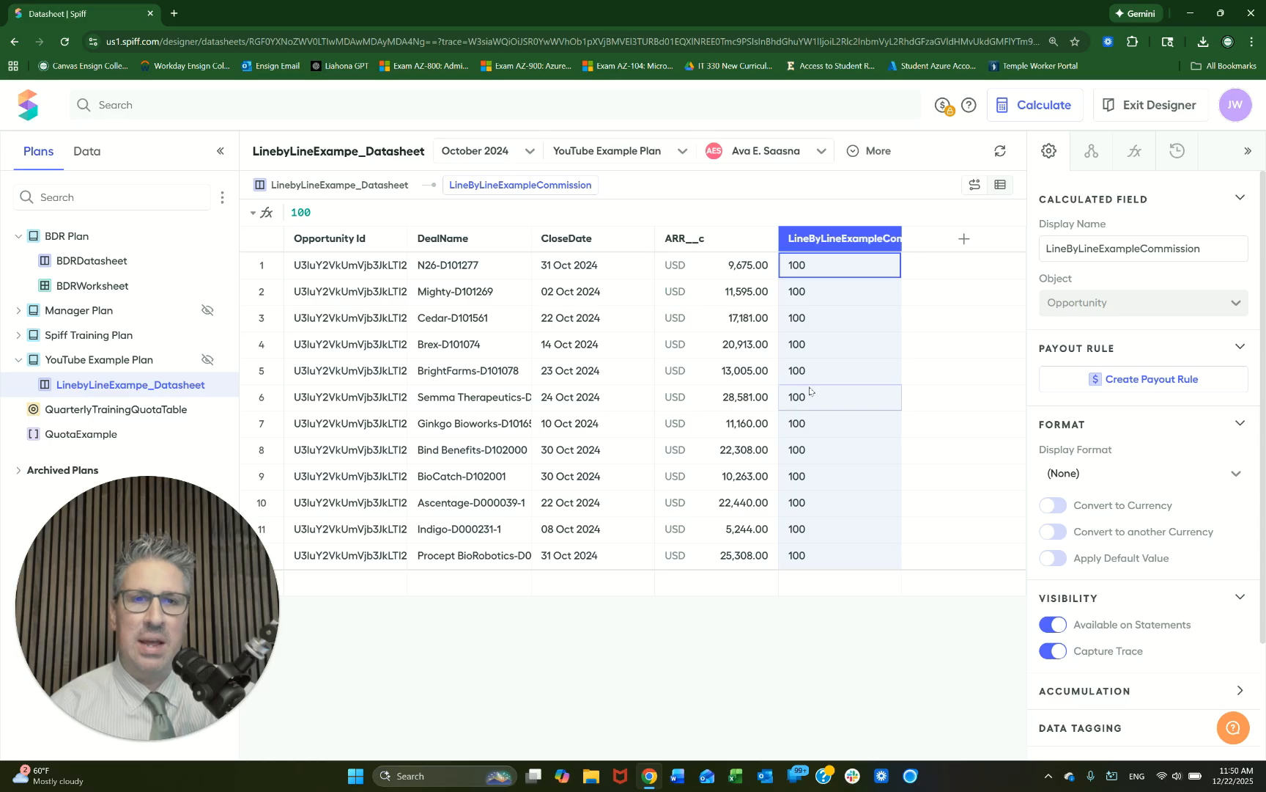
Check the per-deal commission values for November 2024 and switch back to October 2024
click(530, 151)
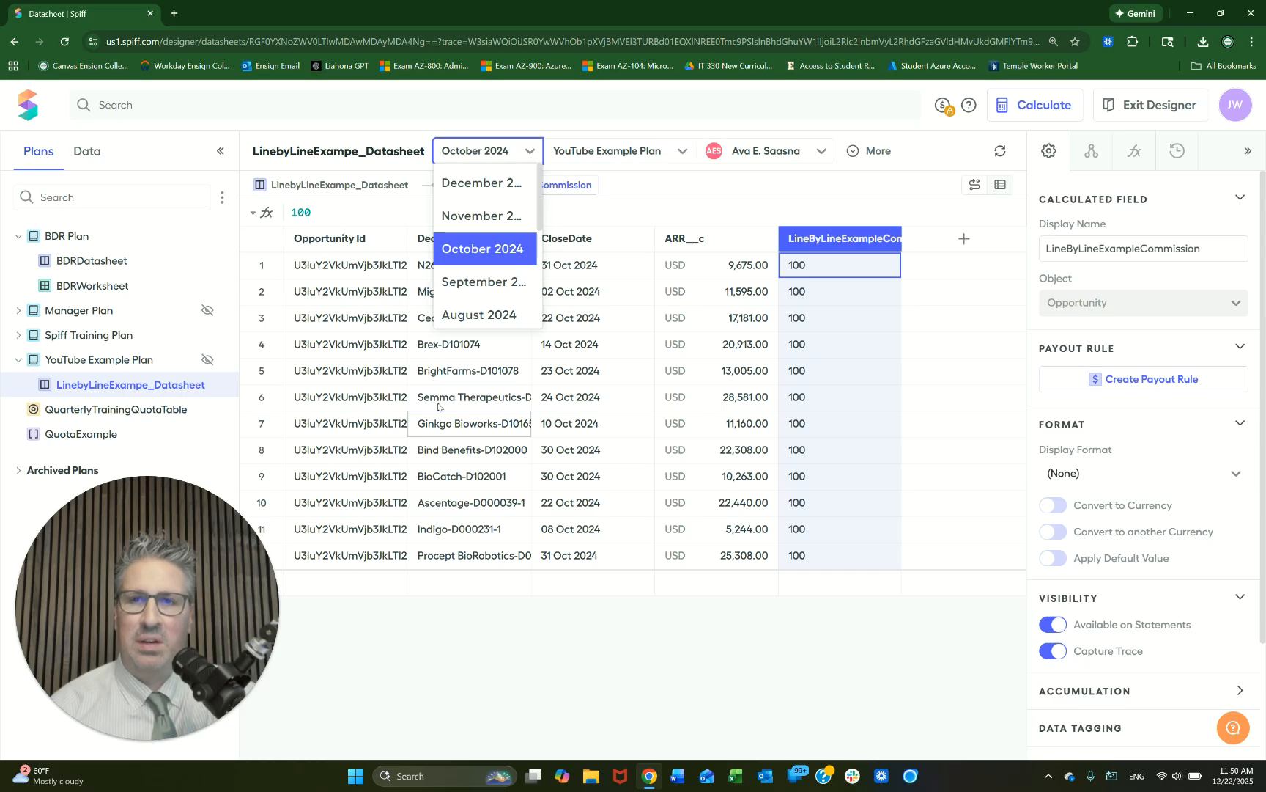
click(473, 217)
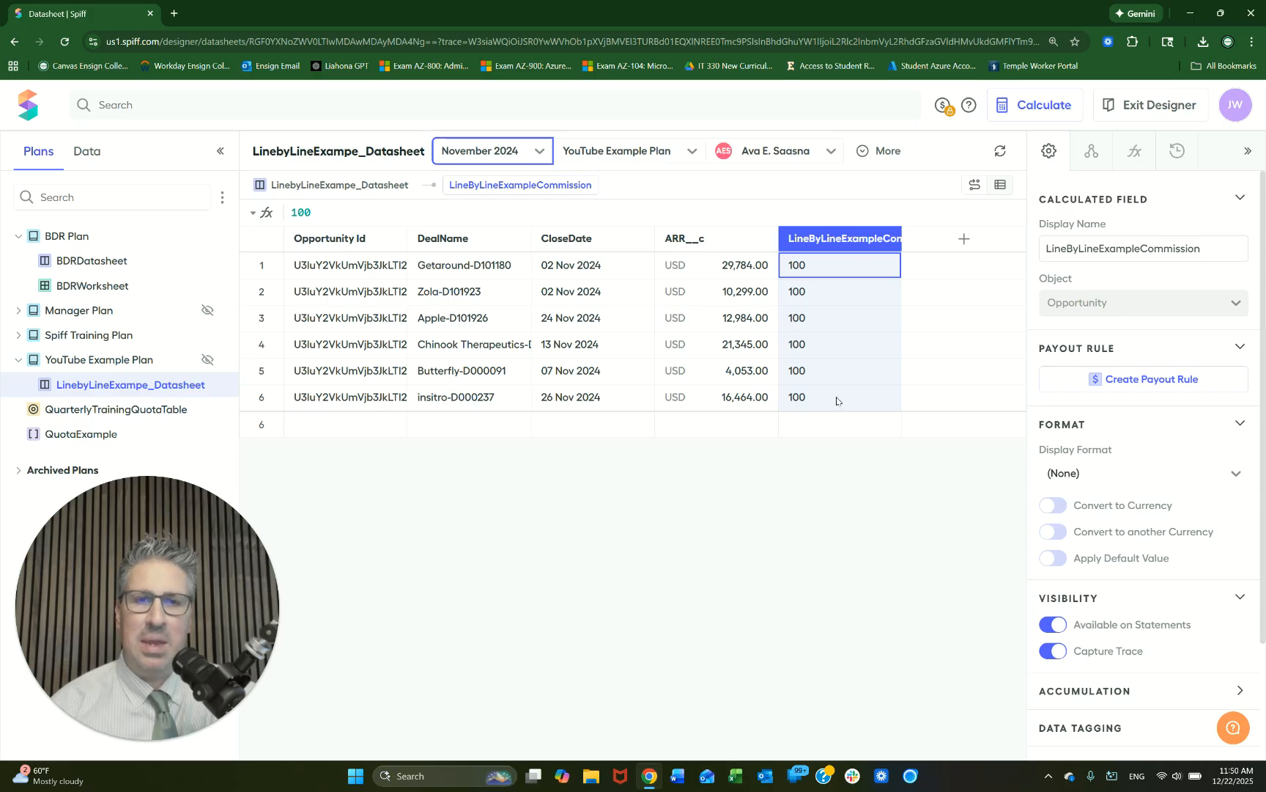
click(542, 152)
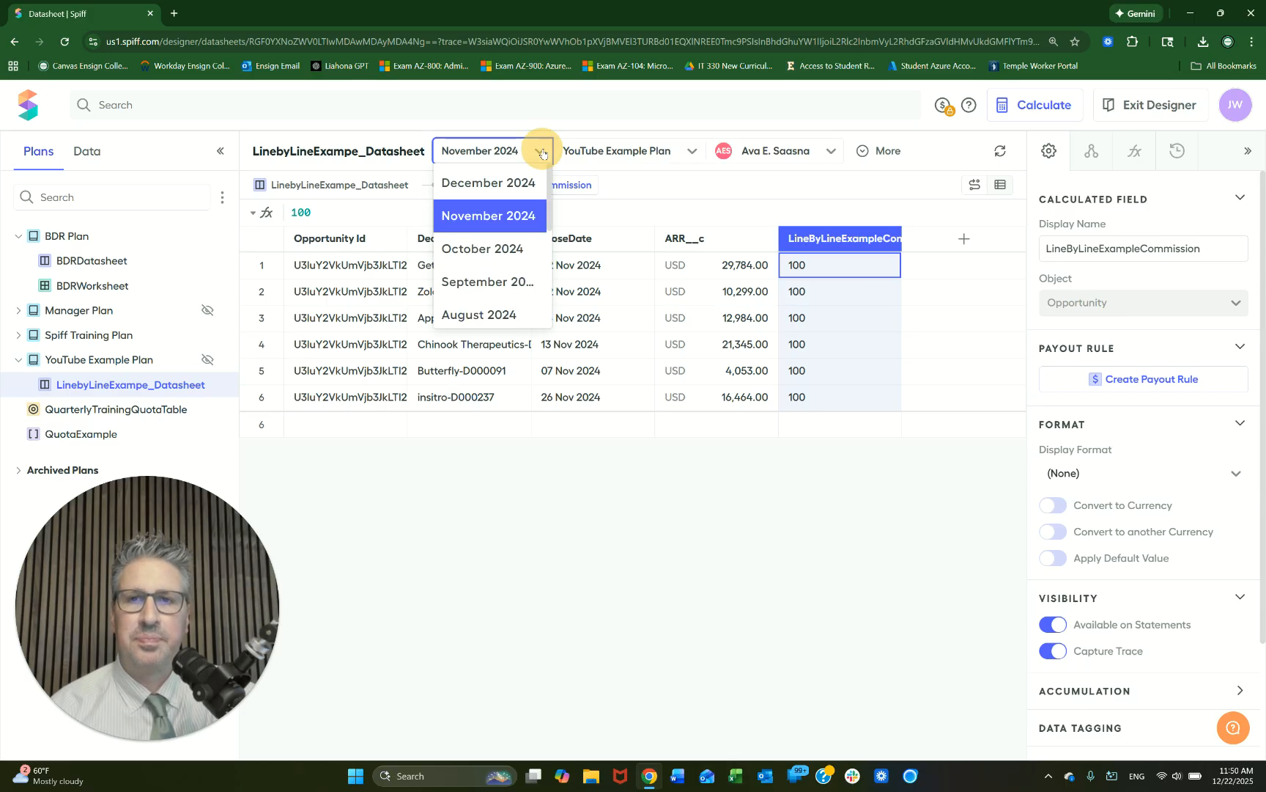
click(472, 249)
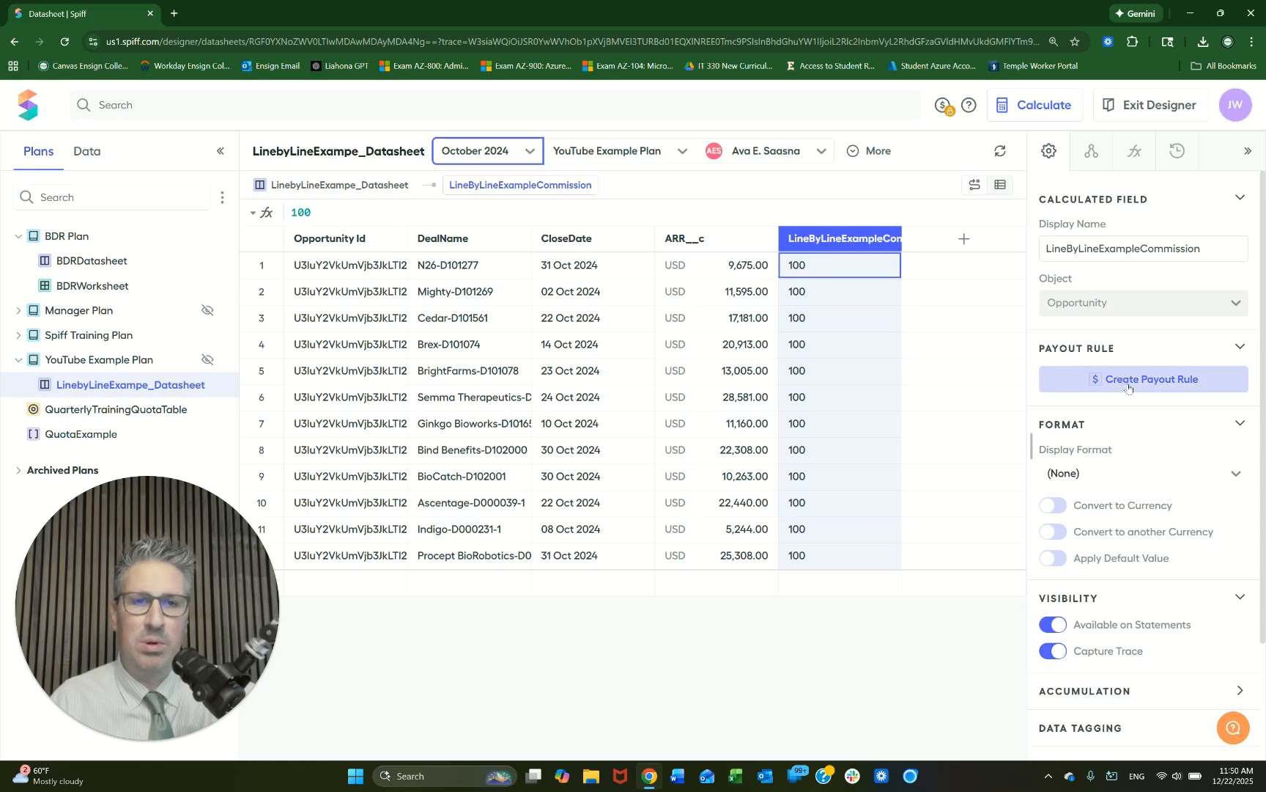
Add a Sum summary field beneath the LineByLineExampleCommission column
mouse_move(850, 591)
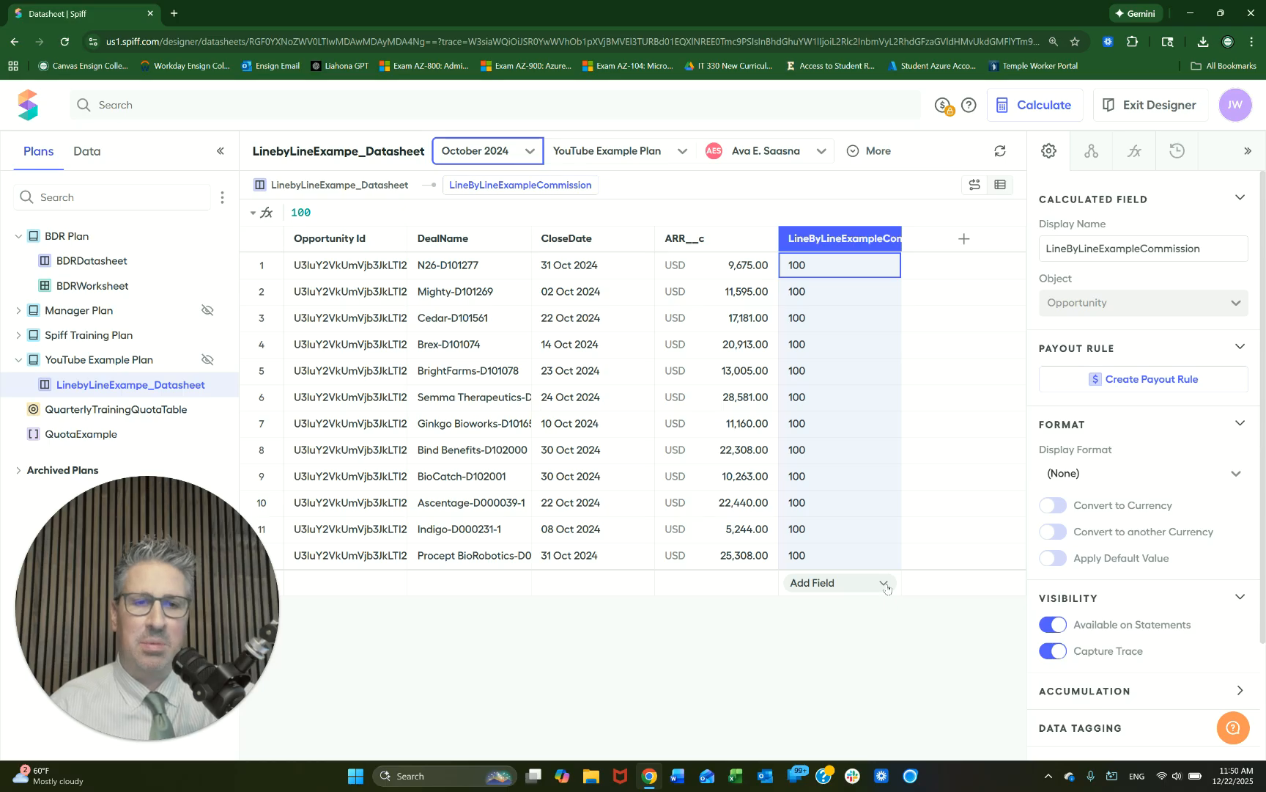
click(884, 584)
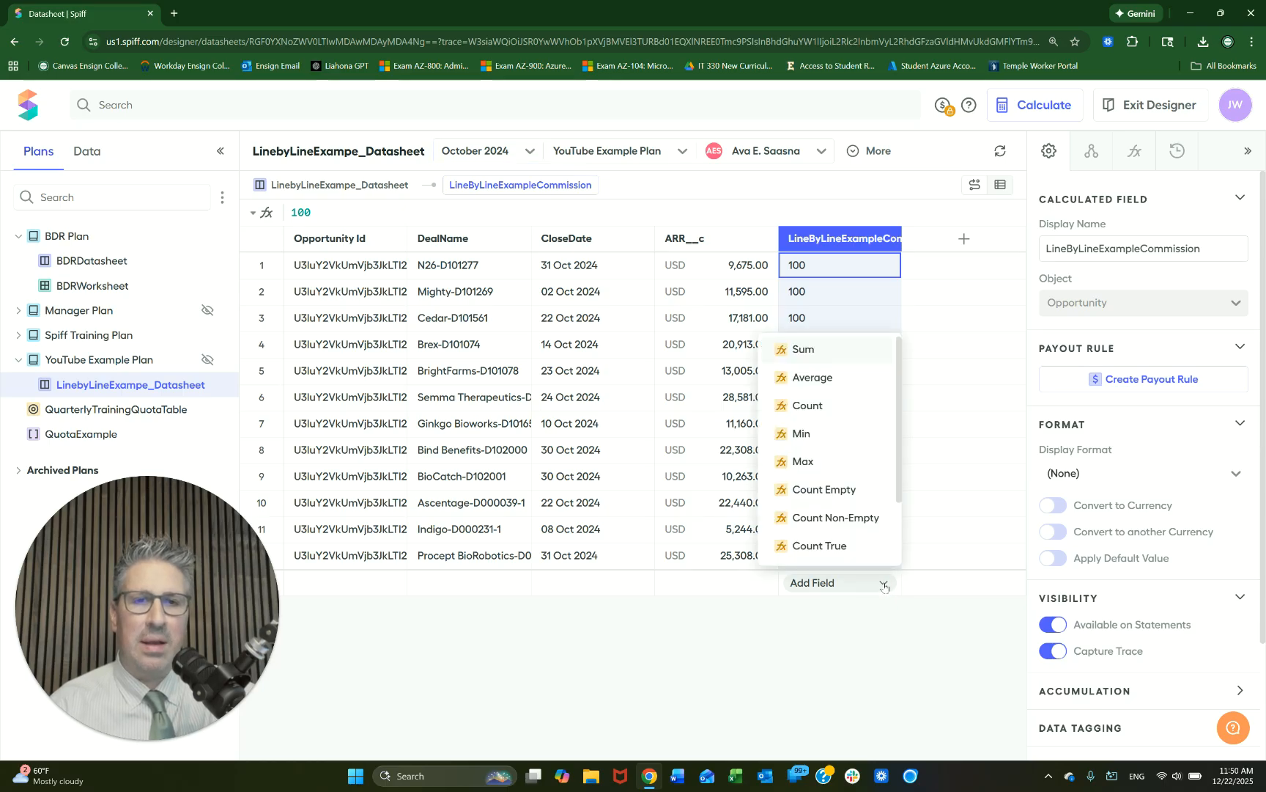
scroll(832, 447, down, 2)
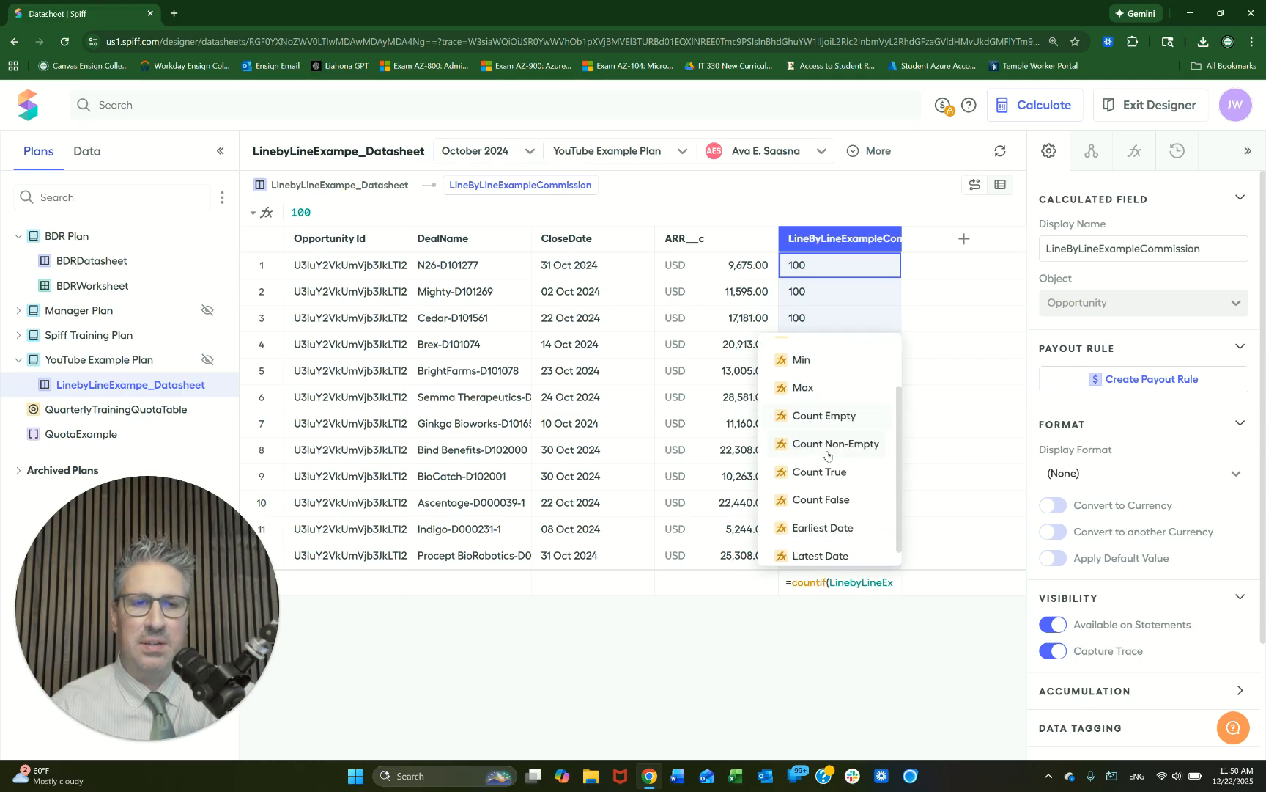
scroll(835, 476, up, 2)
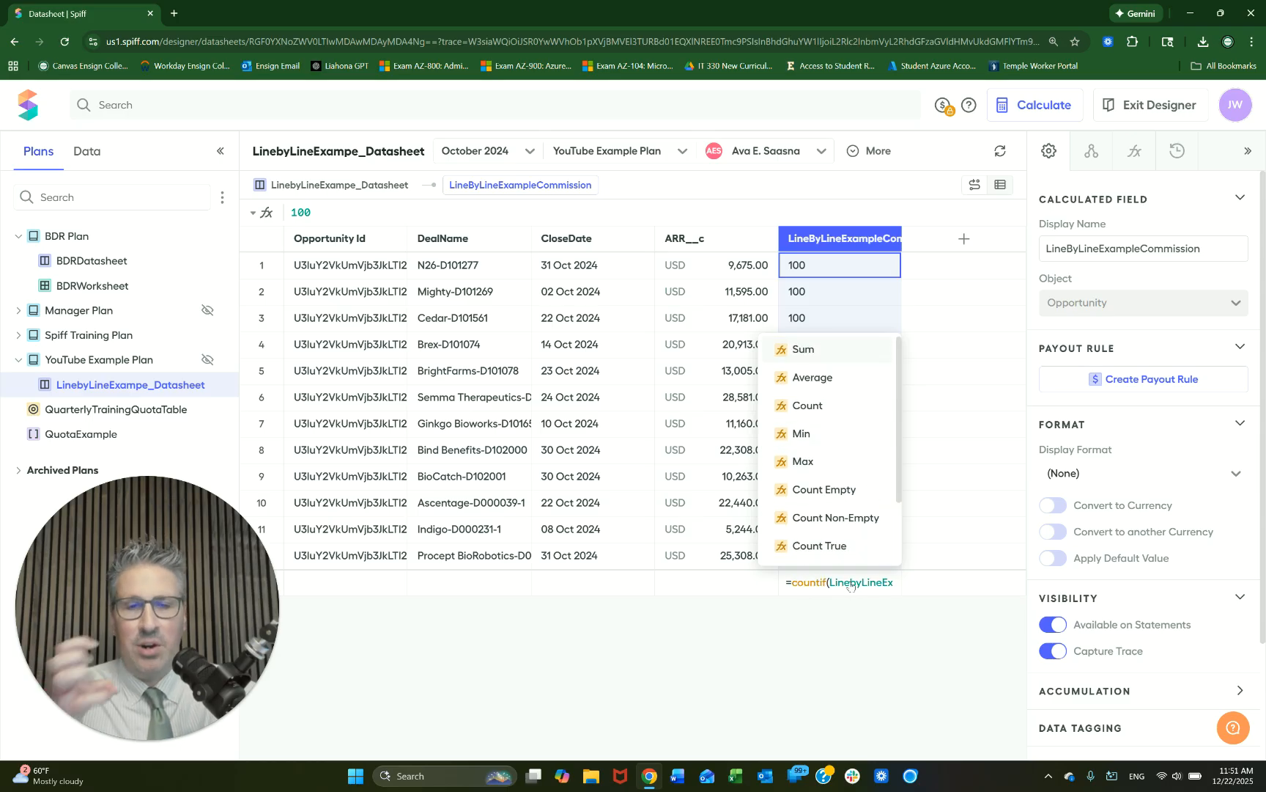
click(814, 350)
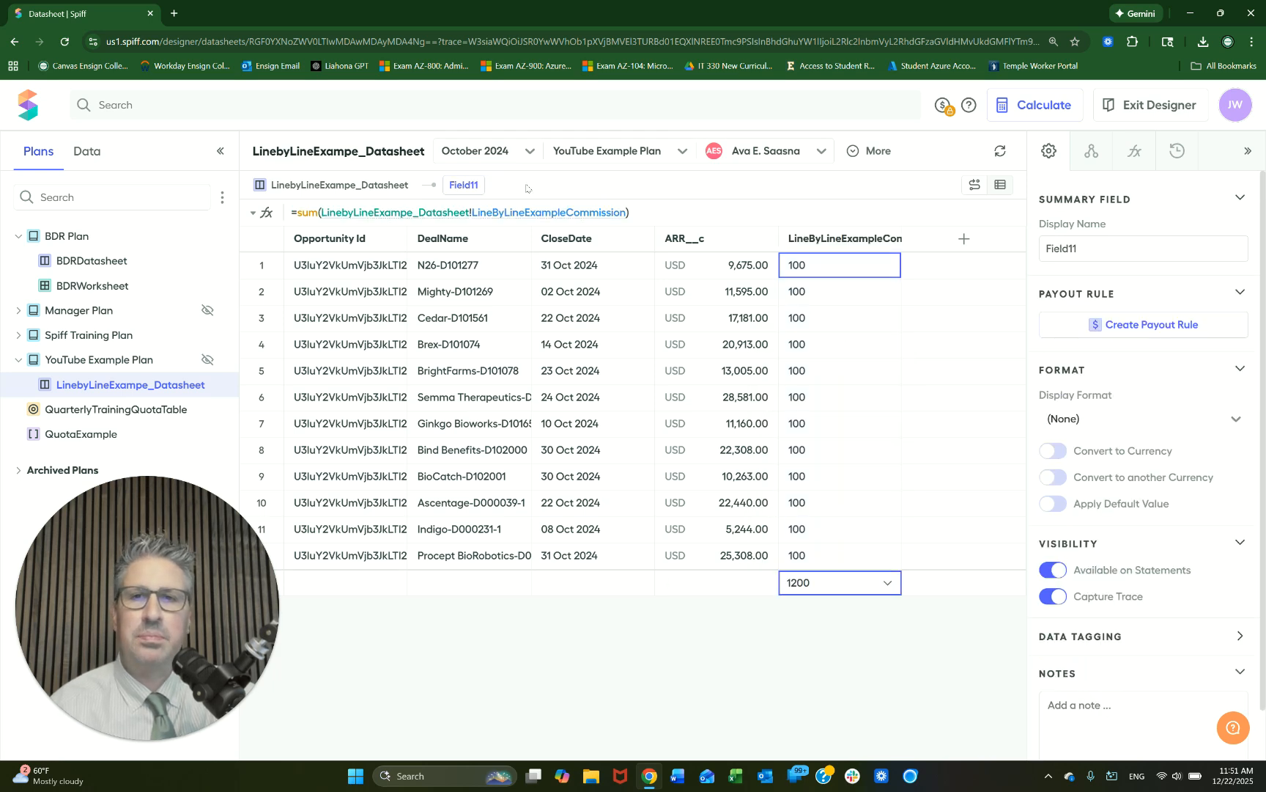
Review the commission total for November and December 2024, and for October 2024 with the plan's other assigned user selected
click(531, 151)
click(495, 213)
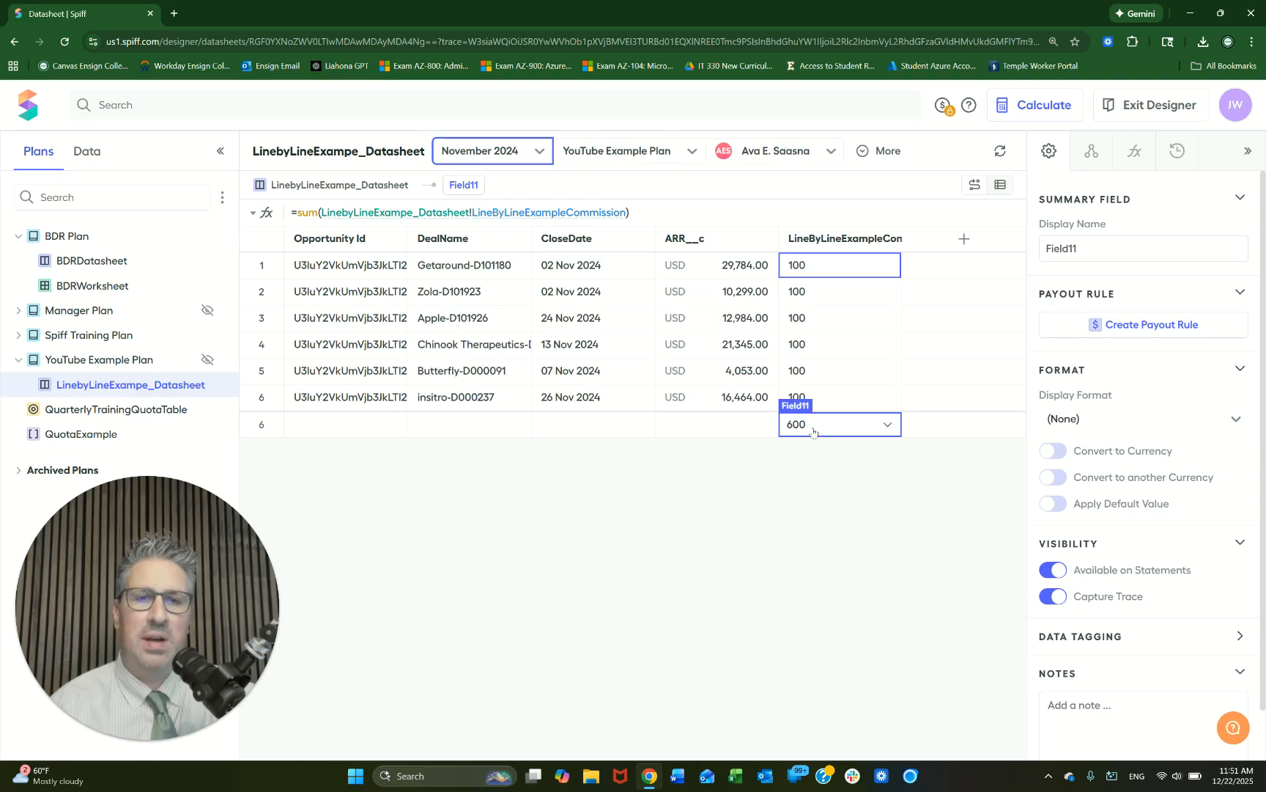
click(541, 151)
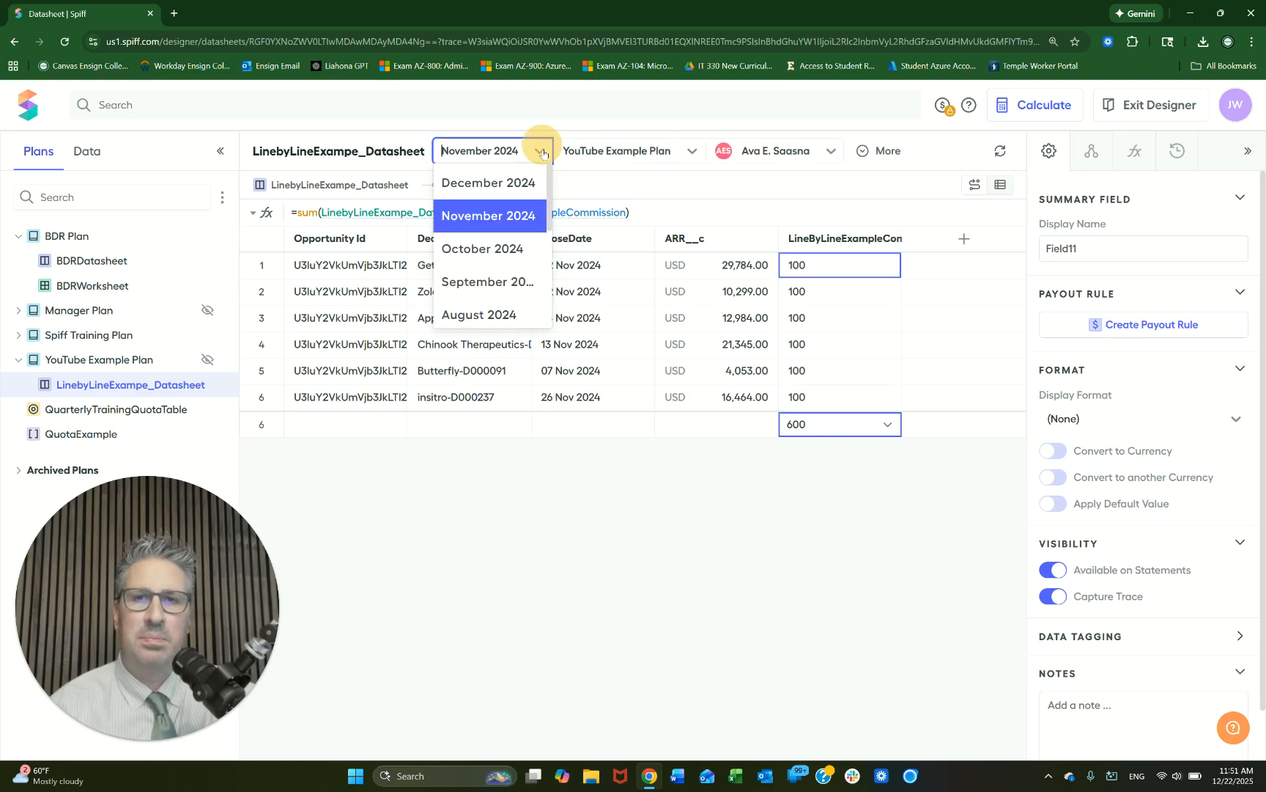
click(507, 189)
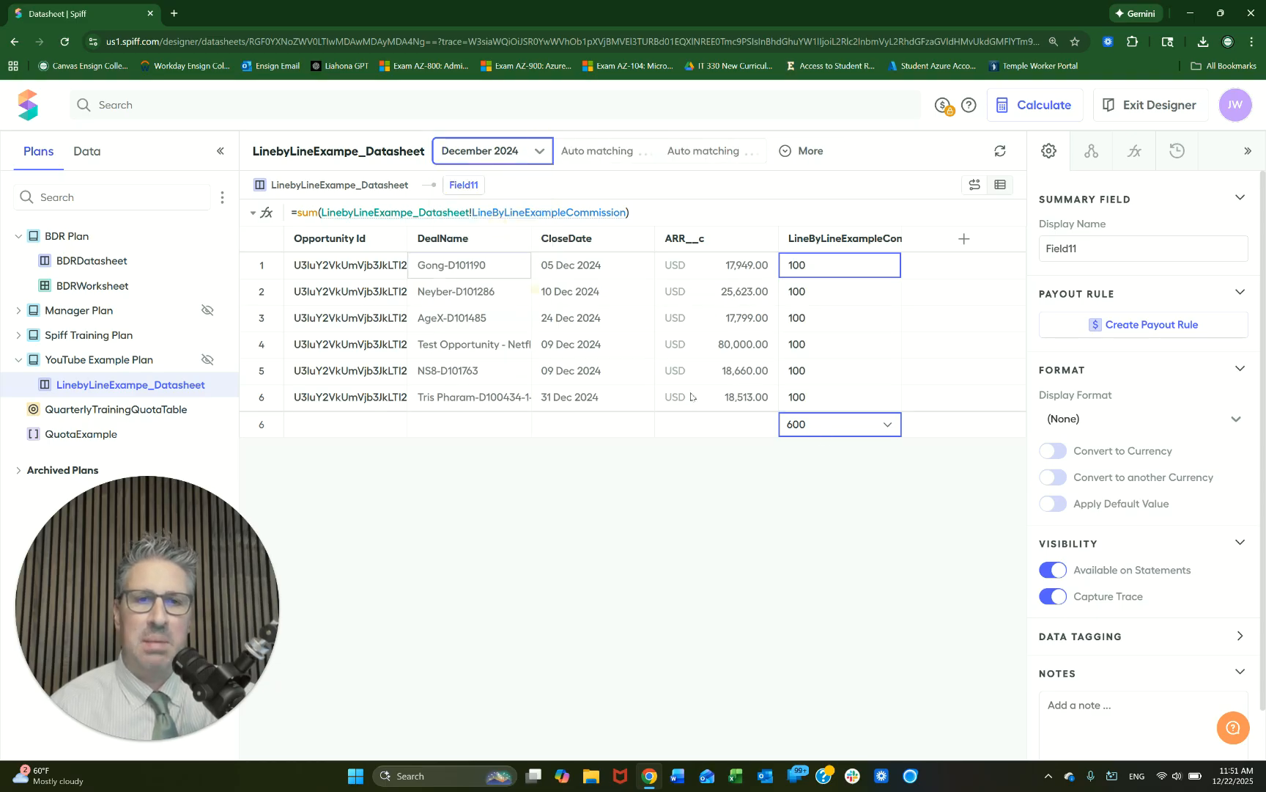
click(541, 154)
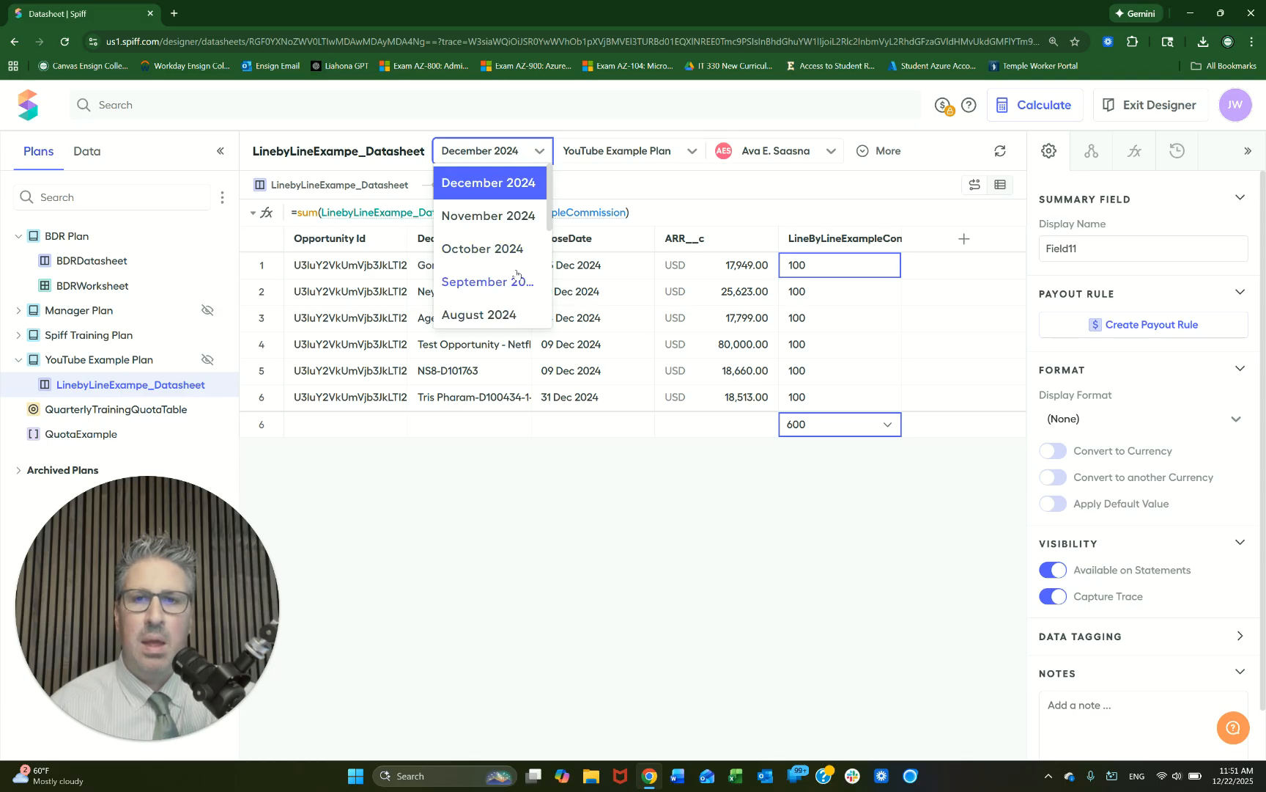
click(504, 251)
click(770, 159)
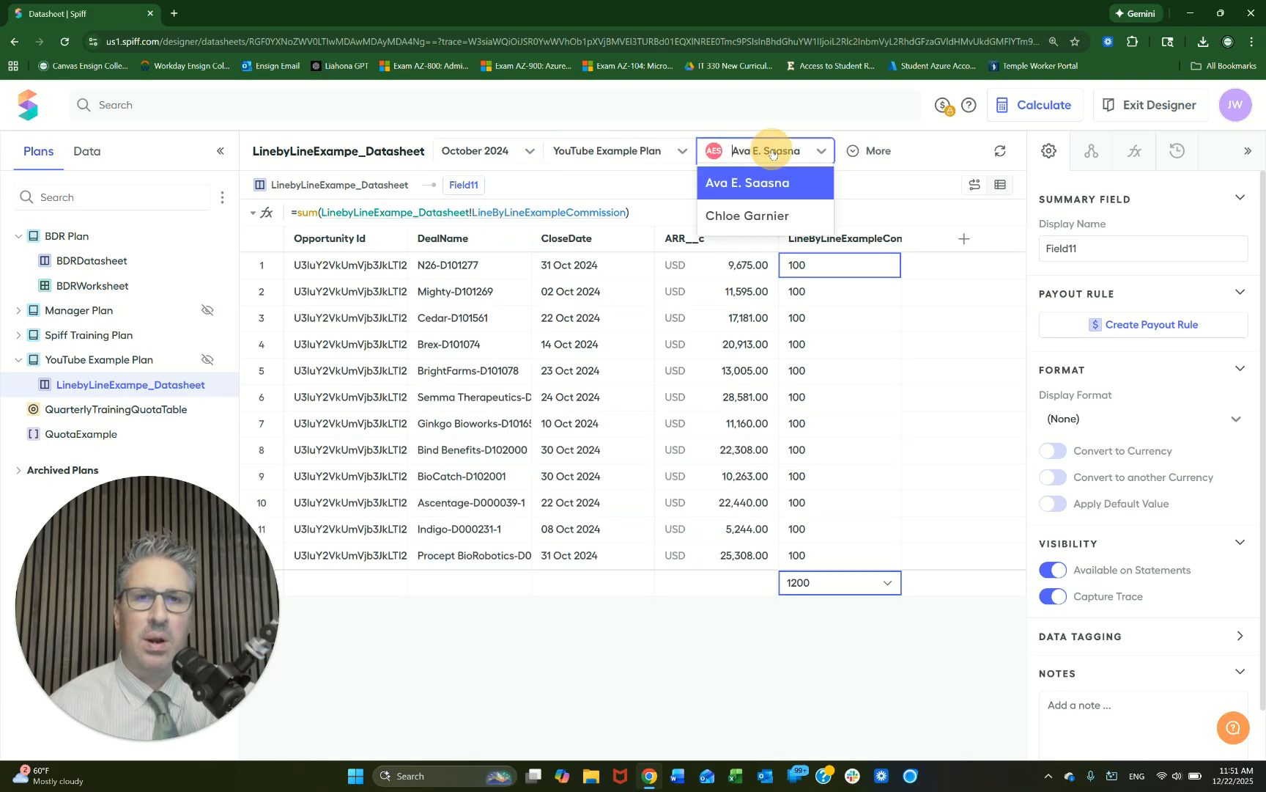
click(755, 213)
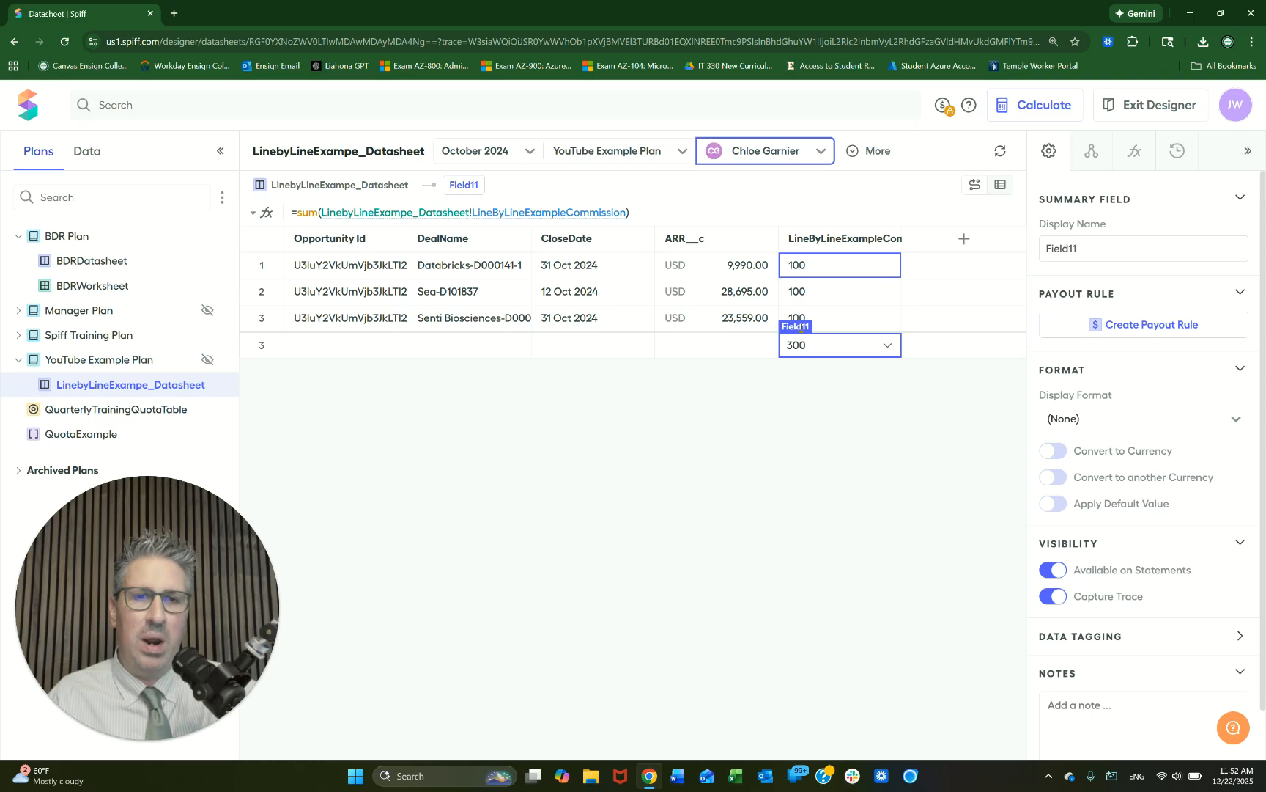
Rename the summary field beneath the commission column as LineByLineExampleCommissionSum
click(797, 325)
double_click(797, 325)
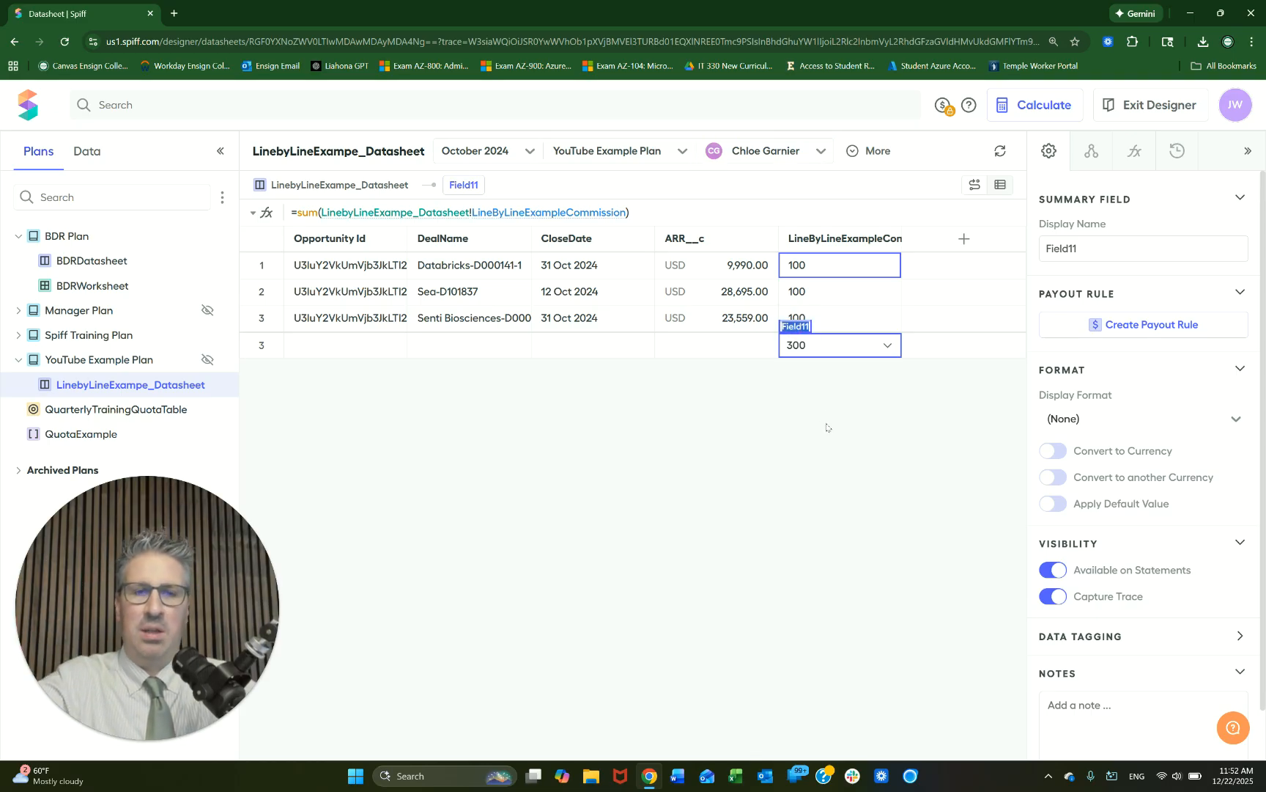
text(LineByLine)
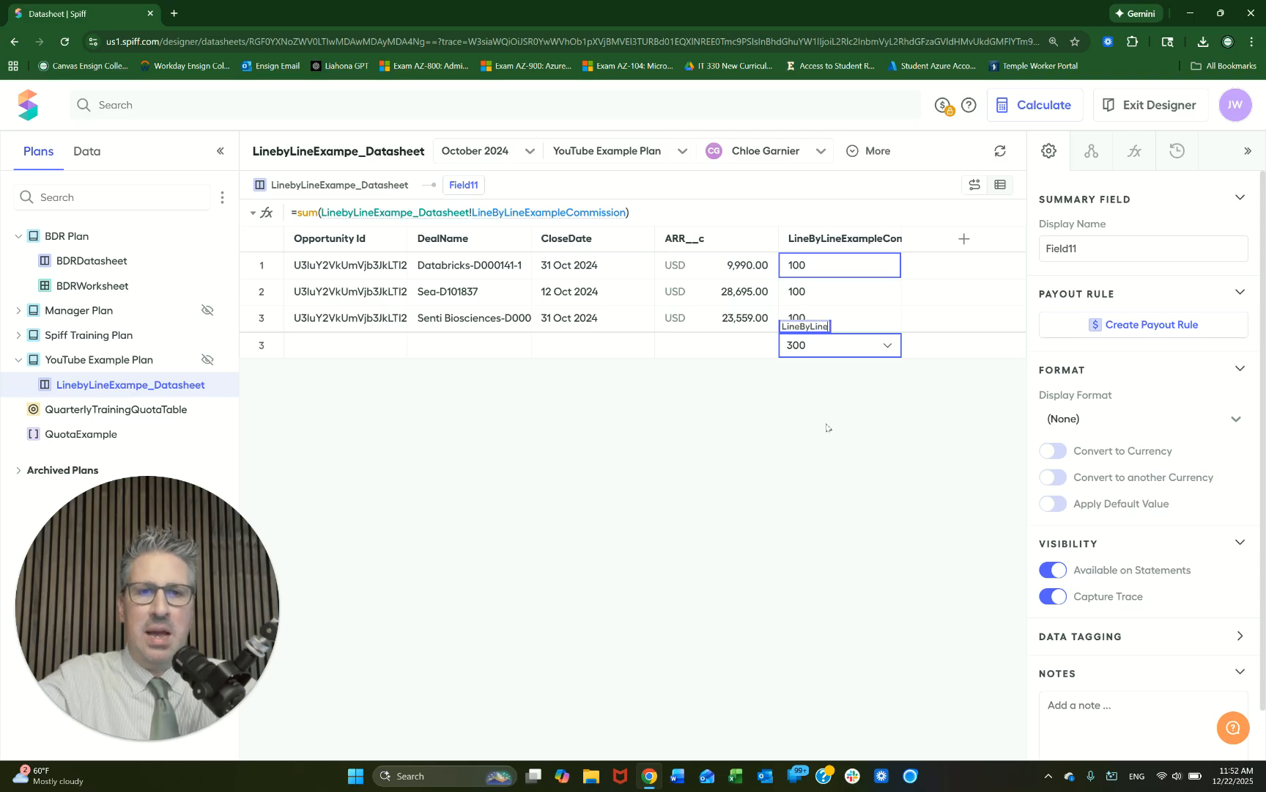
text(Example)
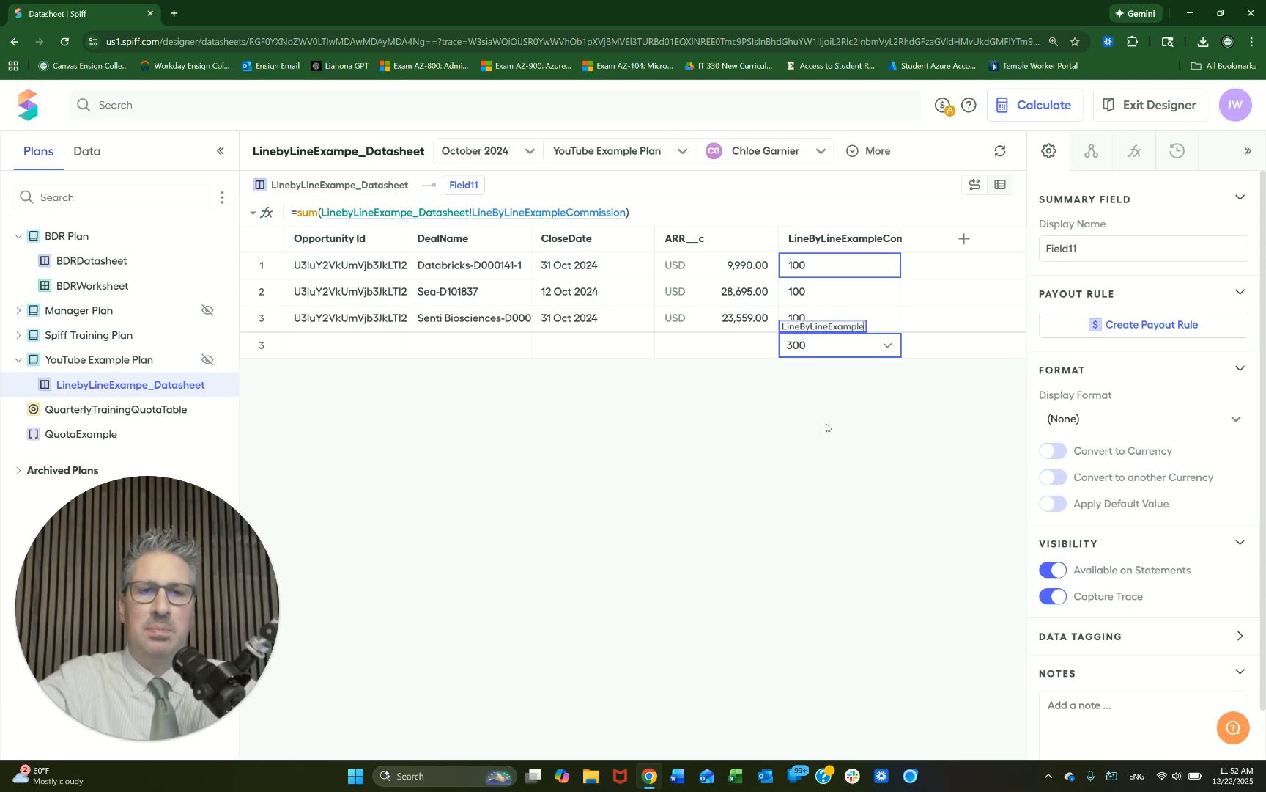
text(Com)
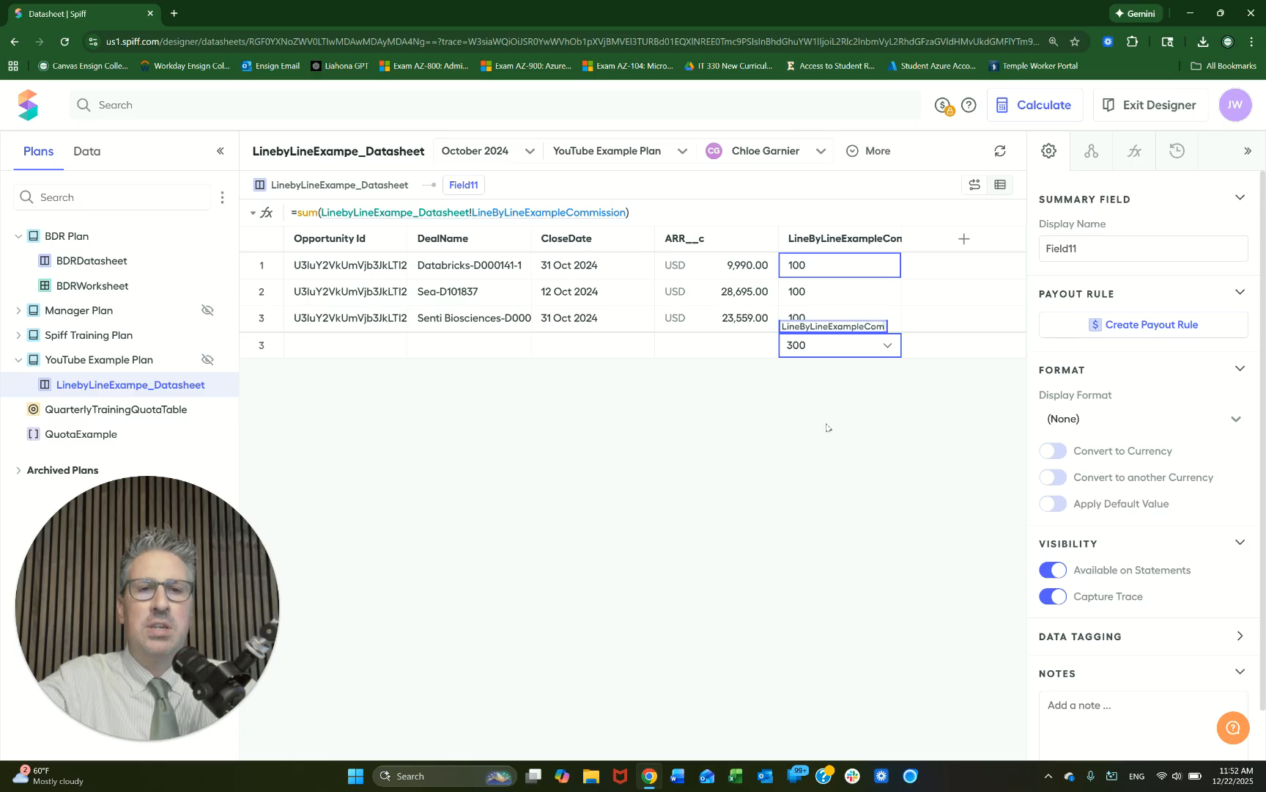
text(missionSum)
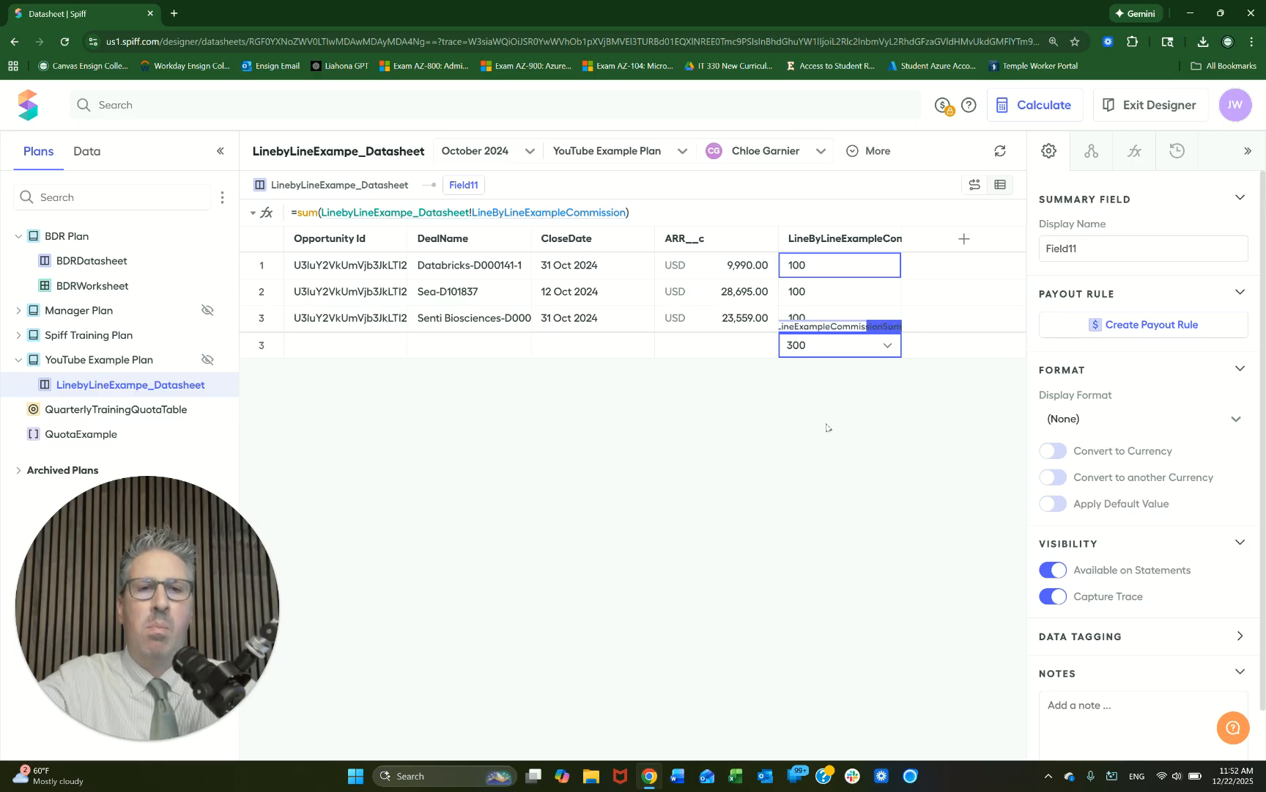
key(Return)
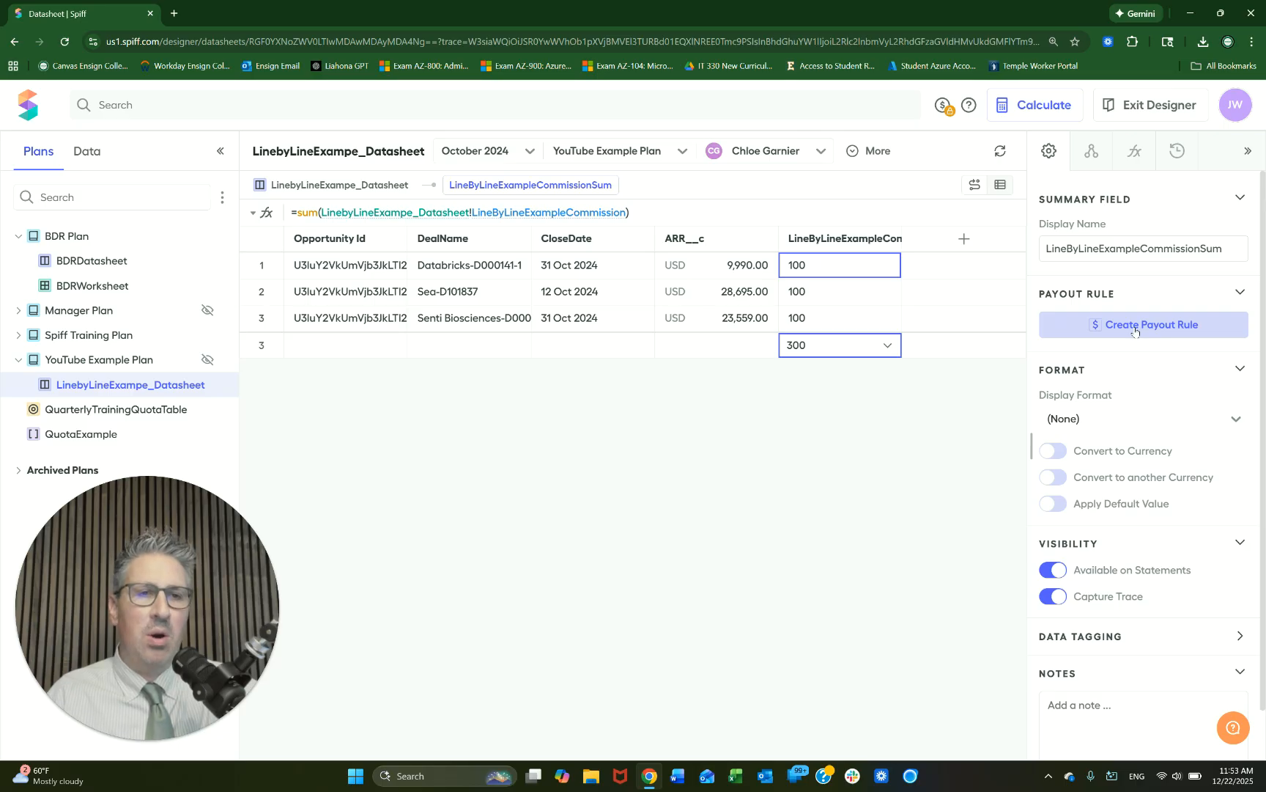
Compare the formula and payout rule settings of the LineByLineExampleCommission column with those of its sum field
click(833, 293)
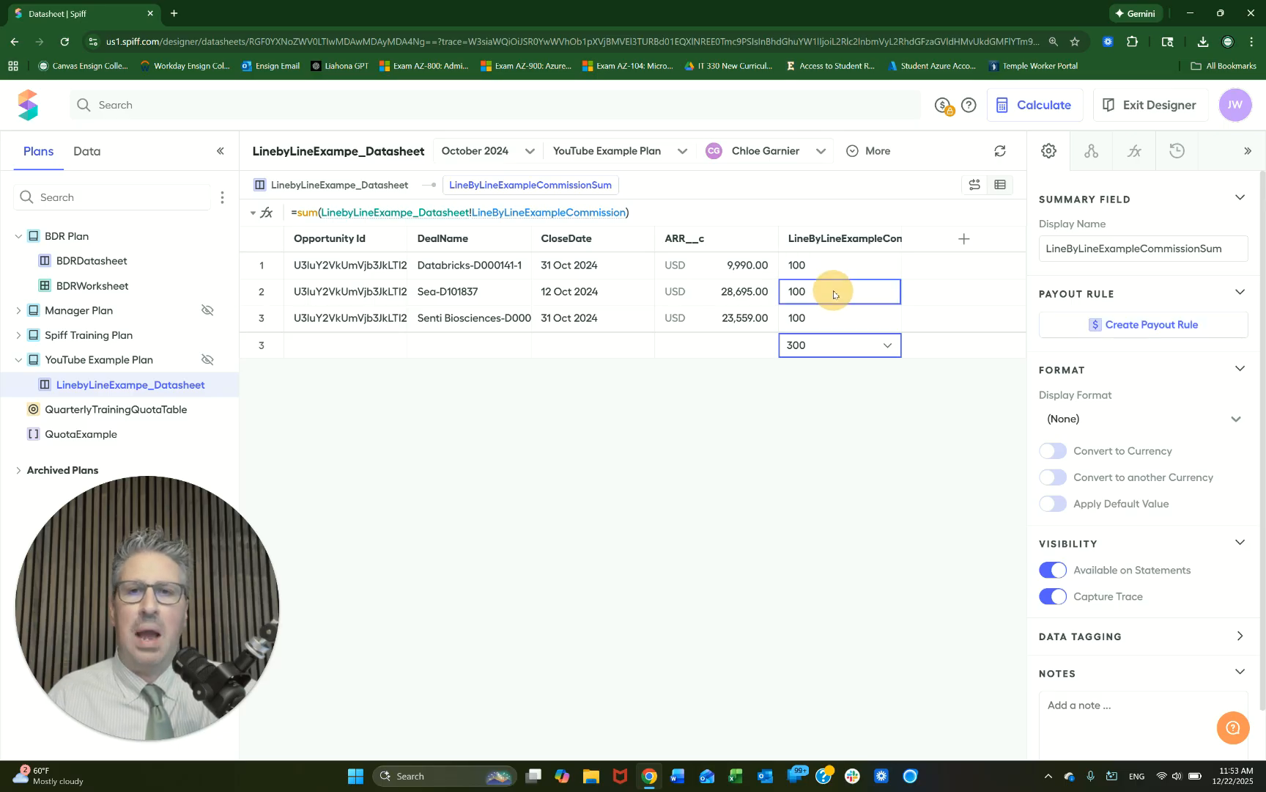
click(842, 240)
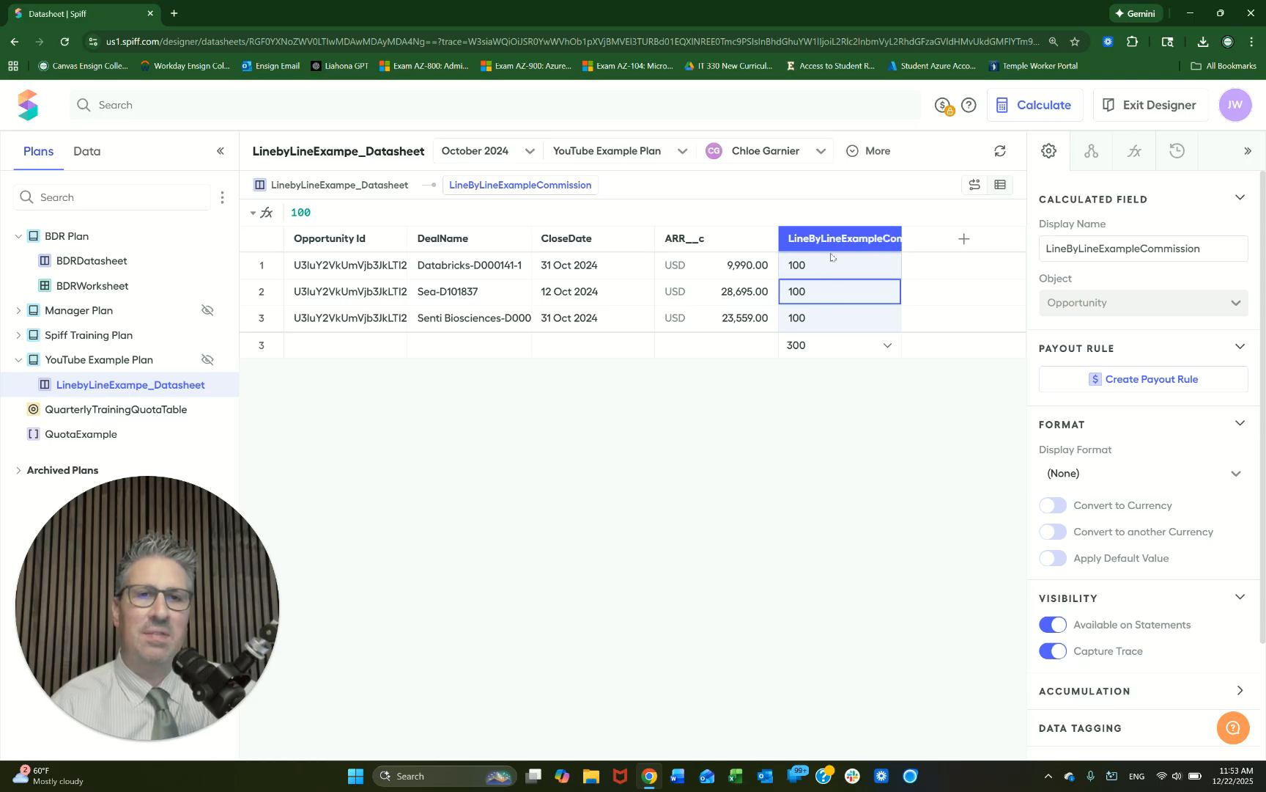
click(815, 346)
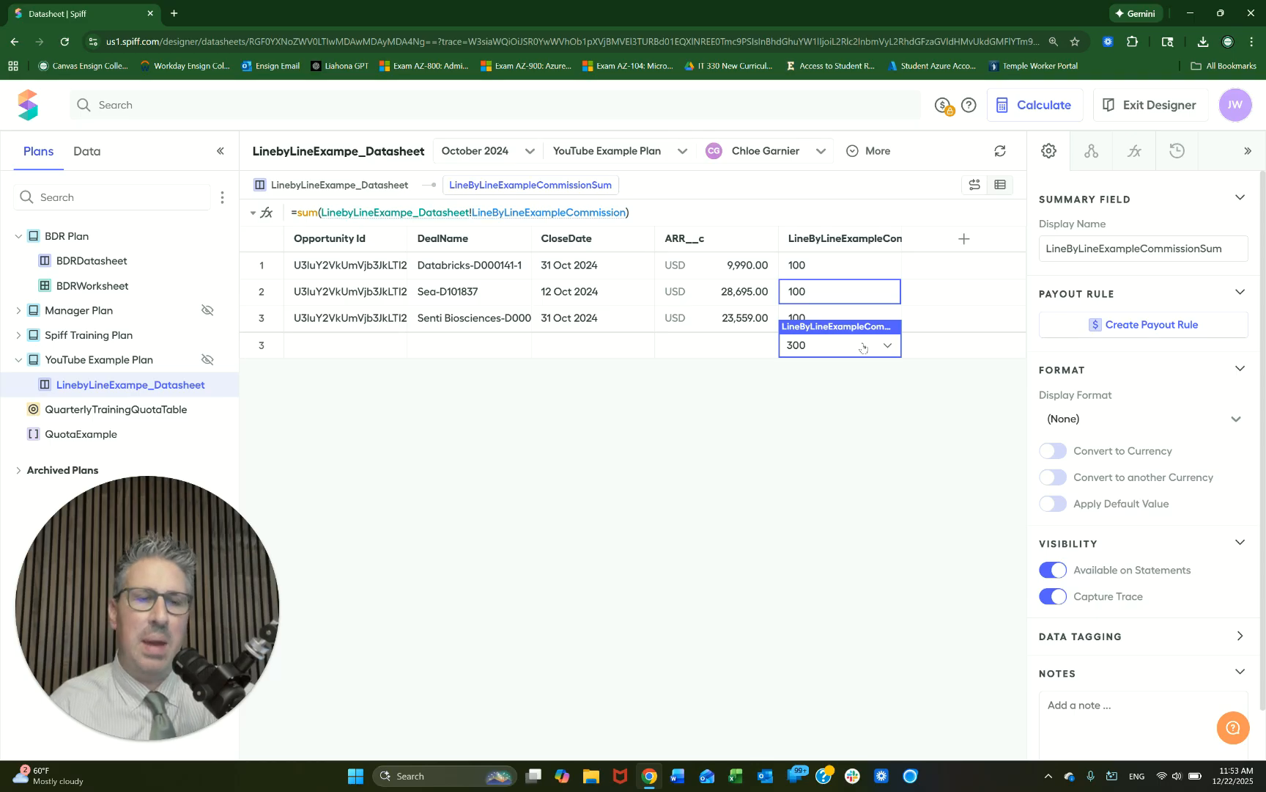
click(818, 240)
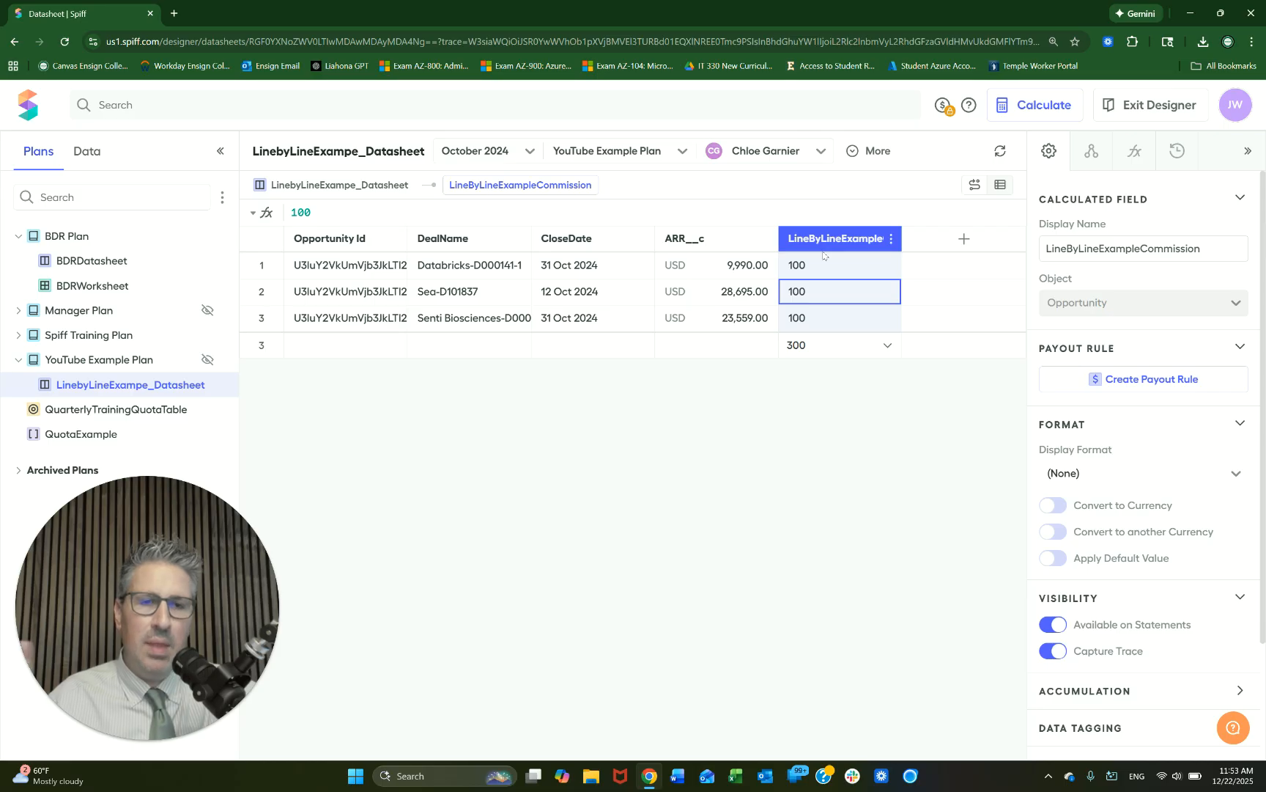
click(816, 350)
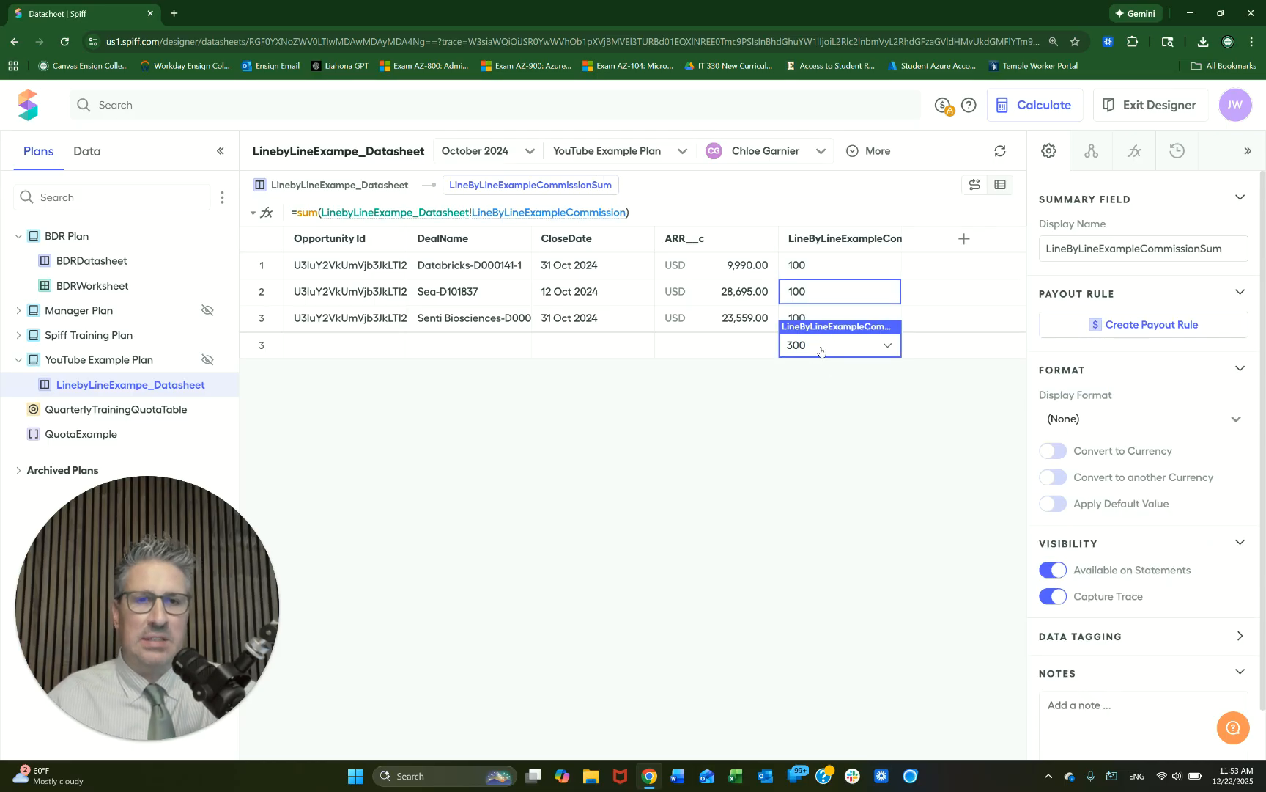
click(820, 248)
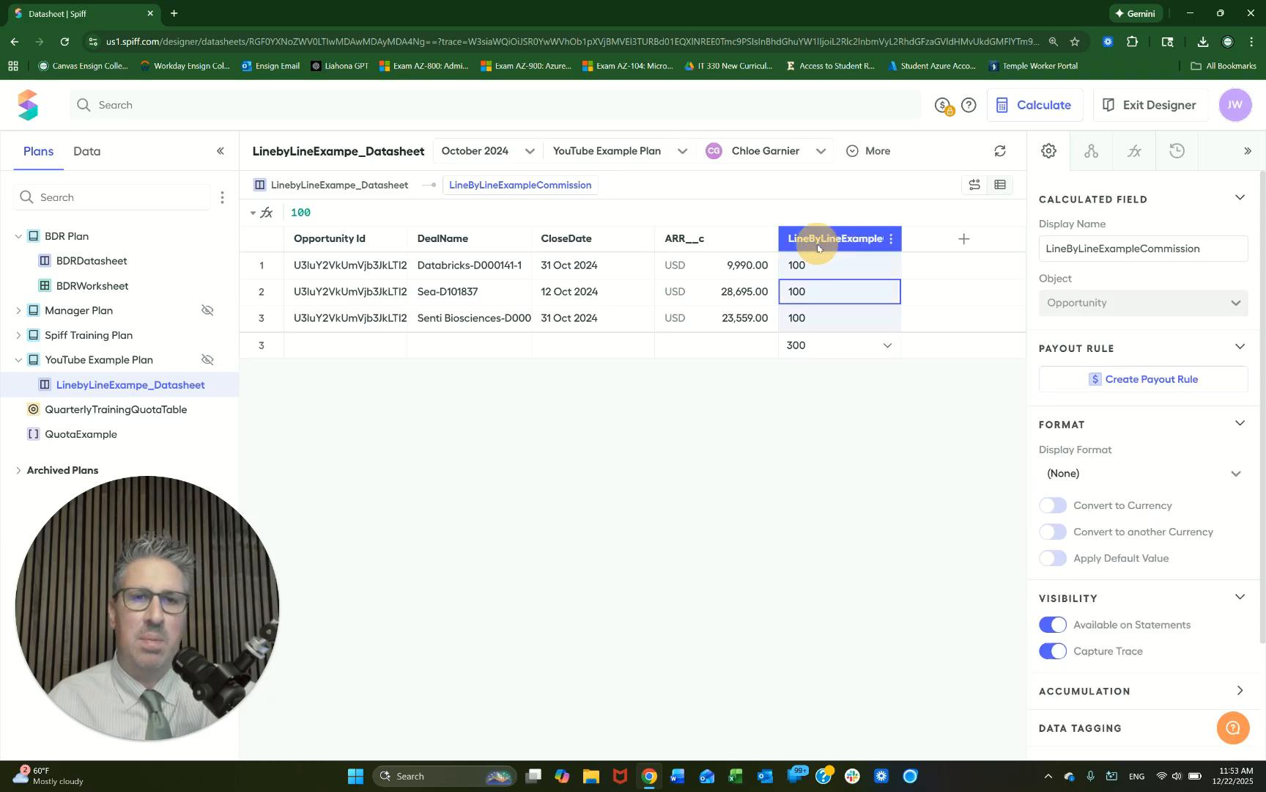
click(822, 351)
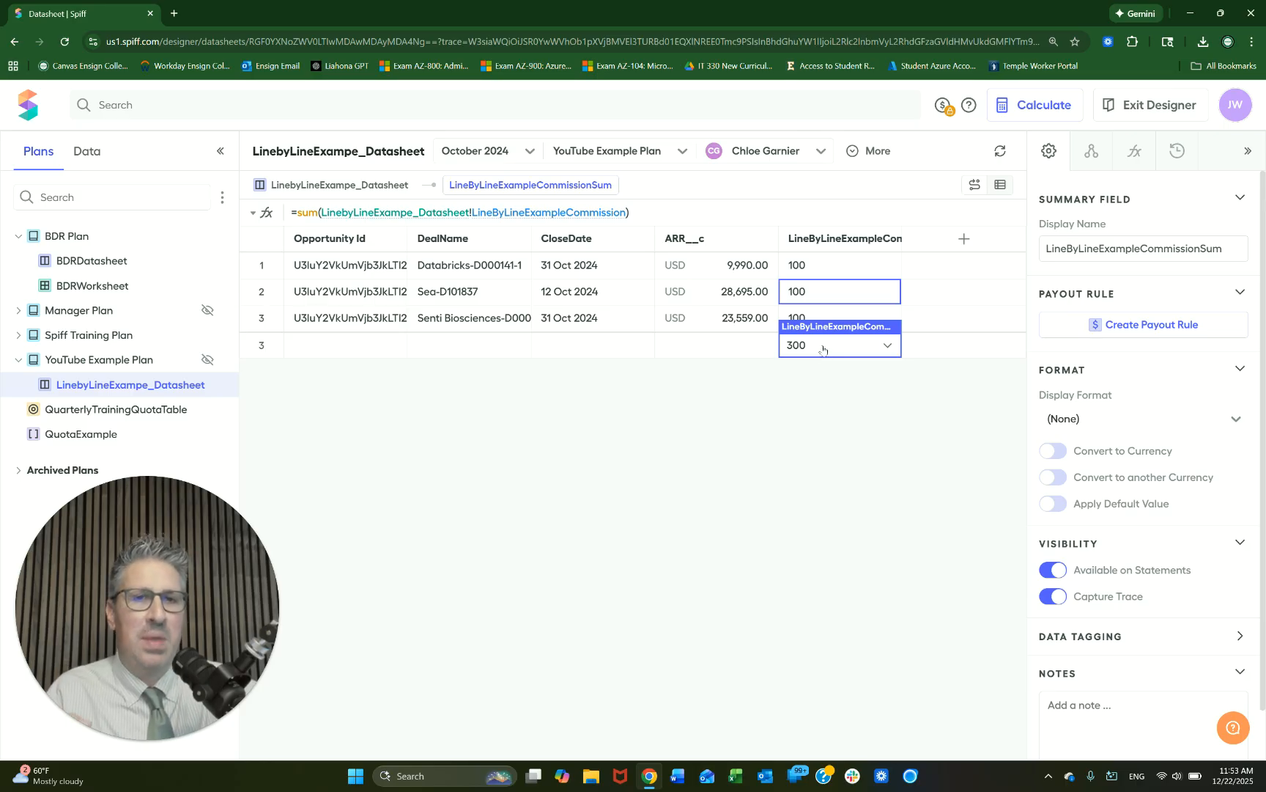
Start a payout rule on the LineByLineExampleCommission column and name it Line By Line Example
click(829, 242)
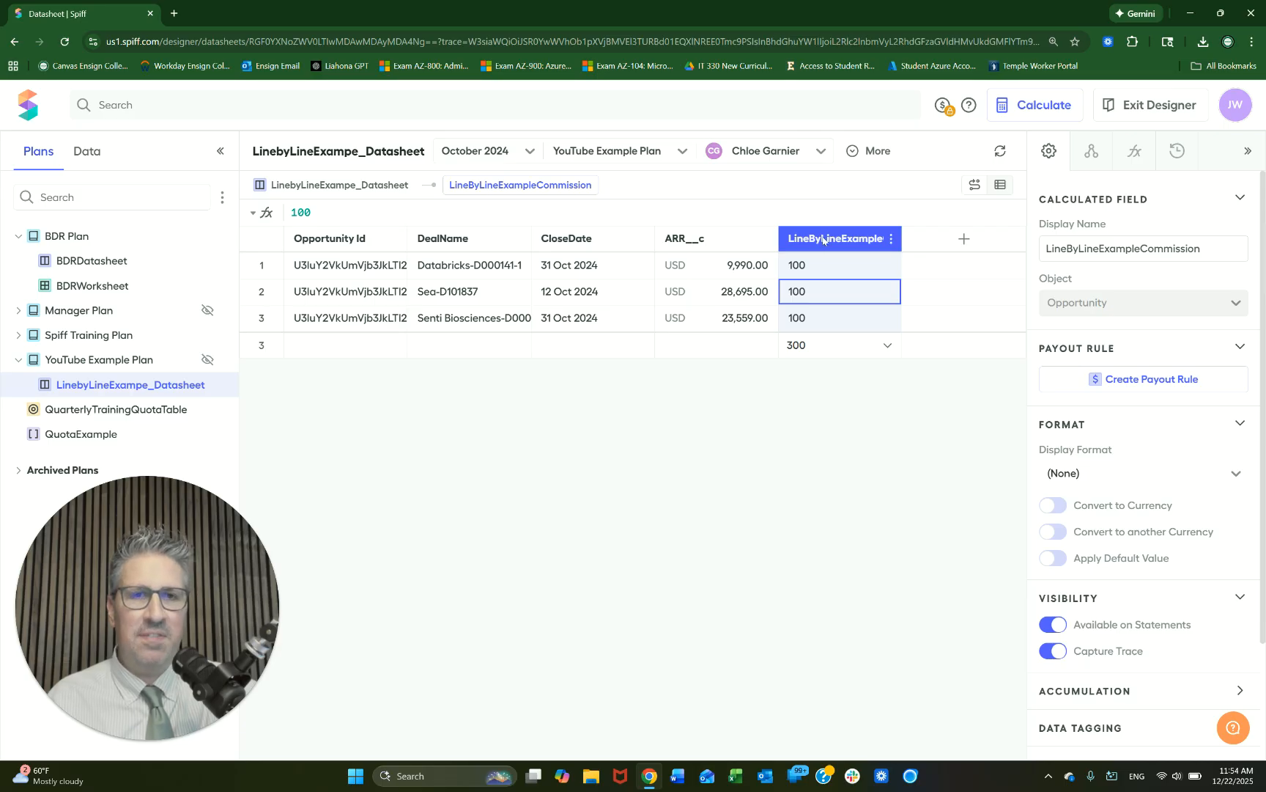
click(1152, 381)
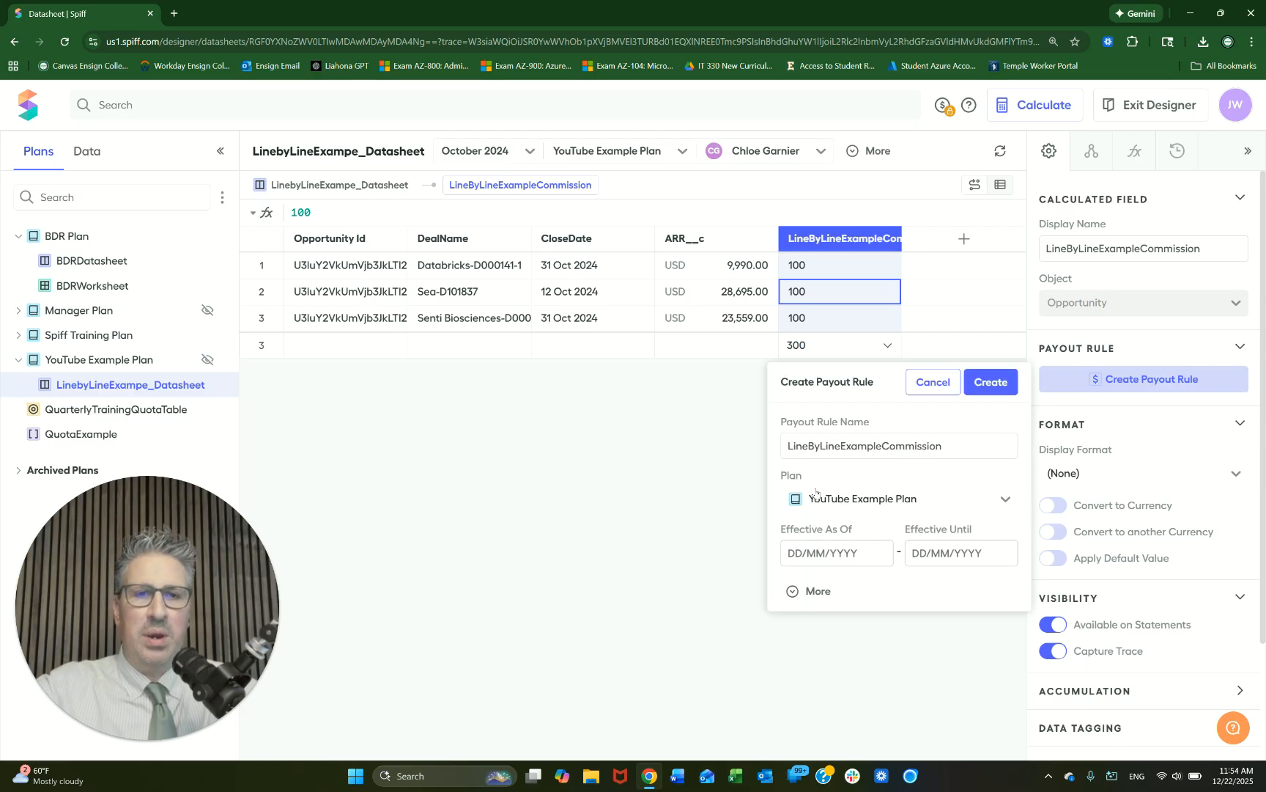
click(811, 447)
click(823, 448)
click(847, 446)
click(957, 447)
key(BackSpace)
key(BackSpace)
key(BackSpace)
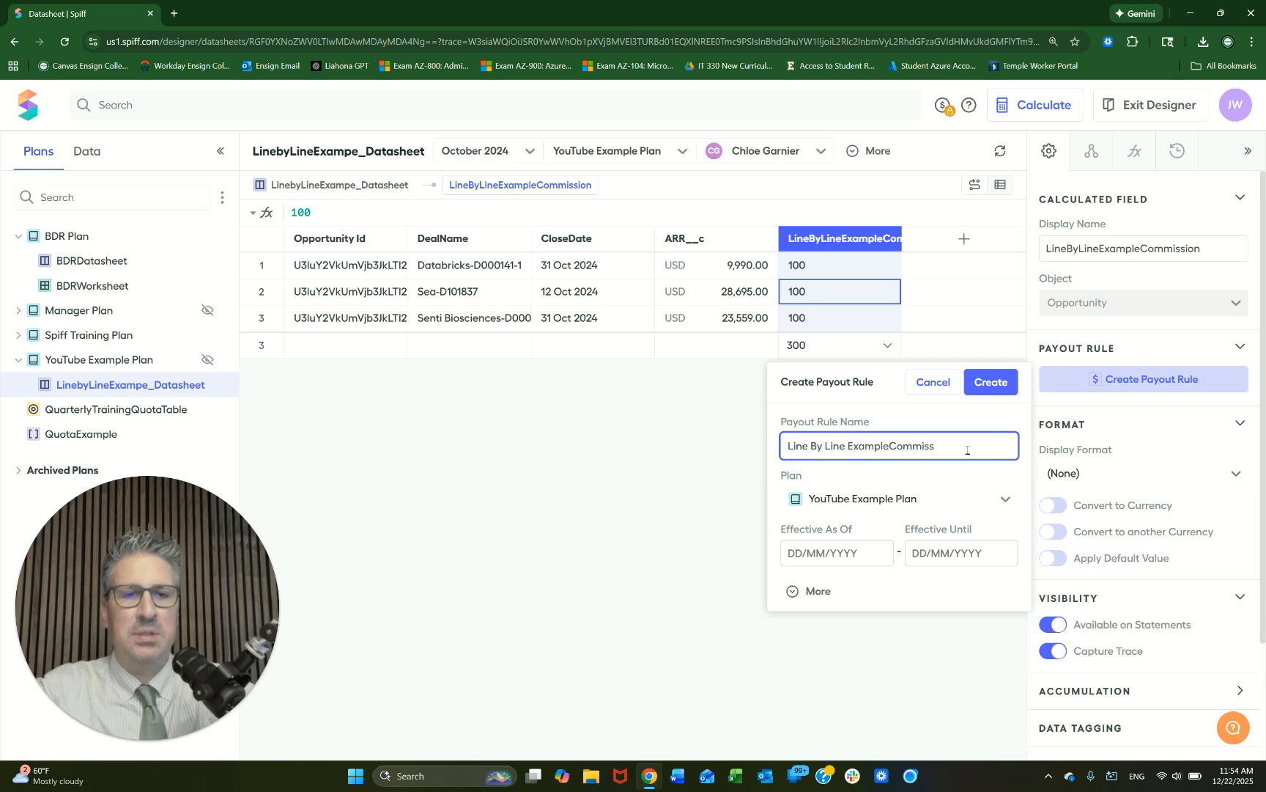
key(BackSpace)
key(BackSpace)
key(BackSpace)
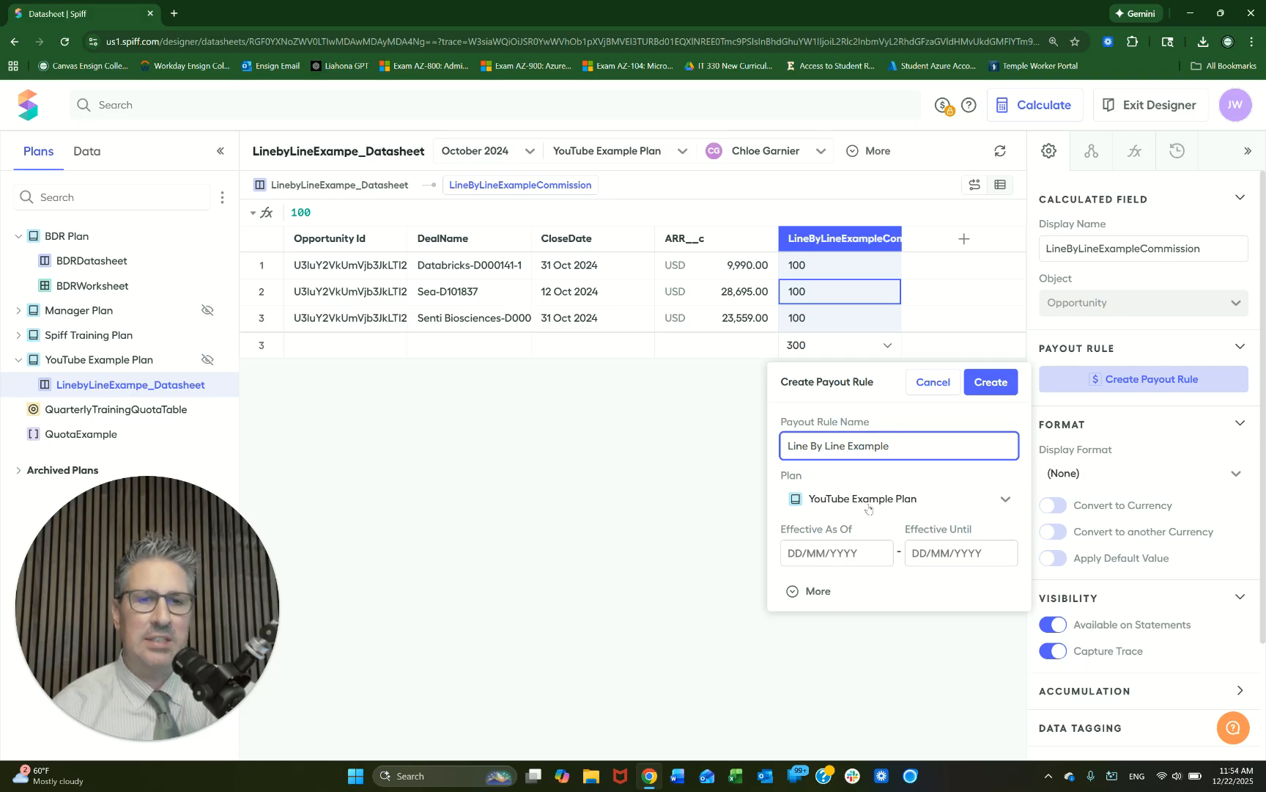
Keep YouTube Example Plan as the payout rule's plan, leave the effective dates empty and create the rule
click(995, 502)
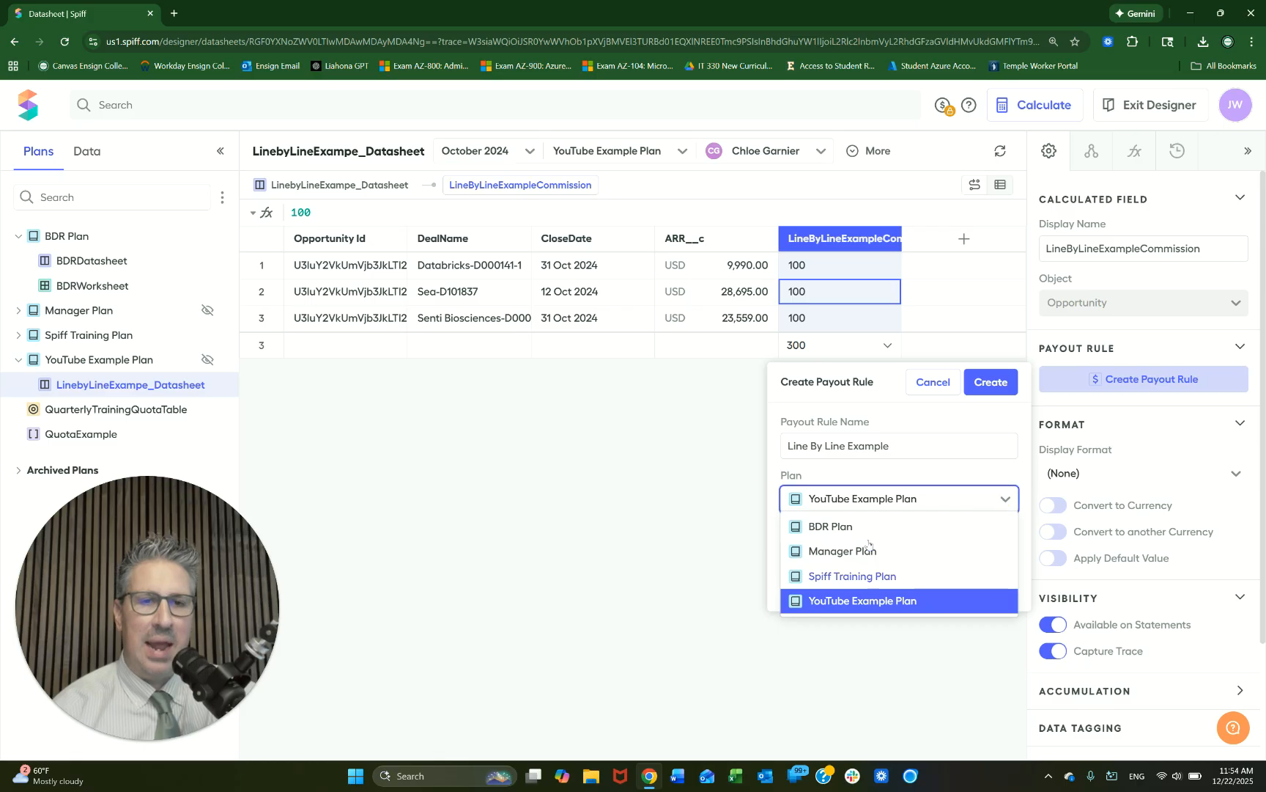
click(912, 502)
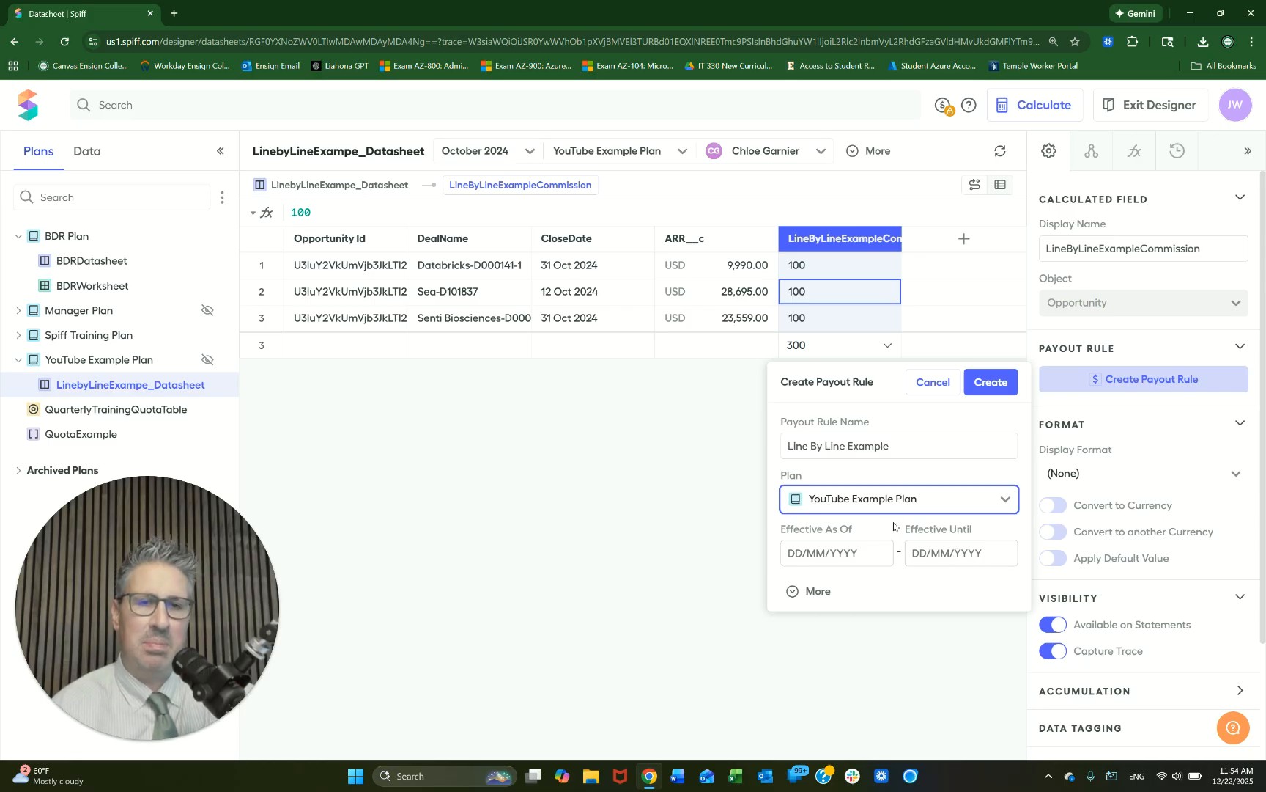
click(991, 384)
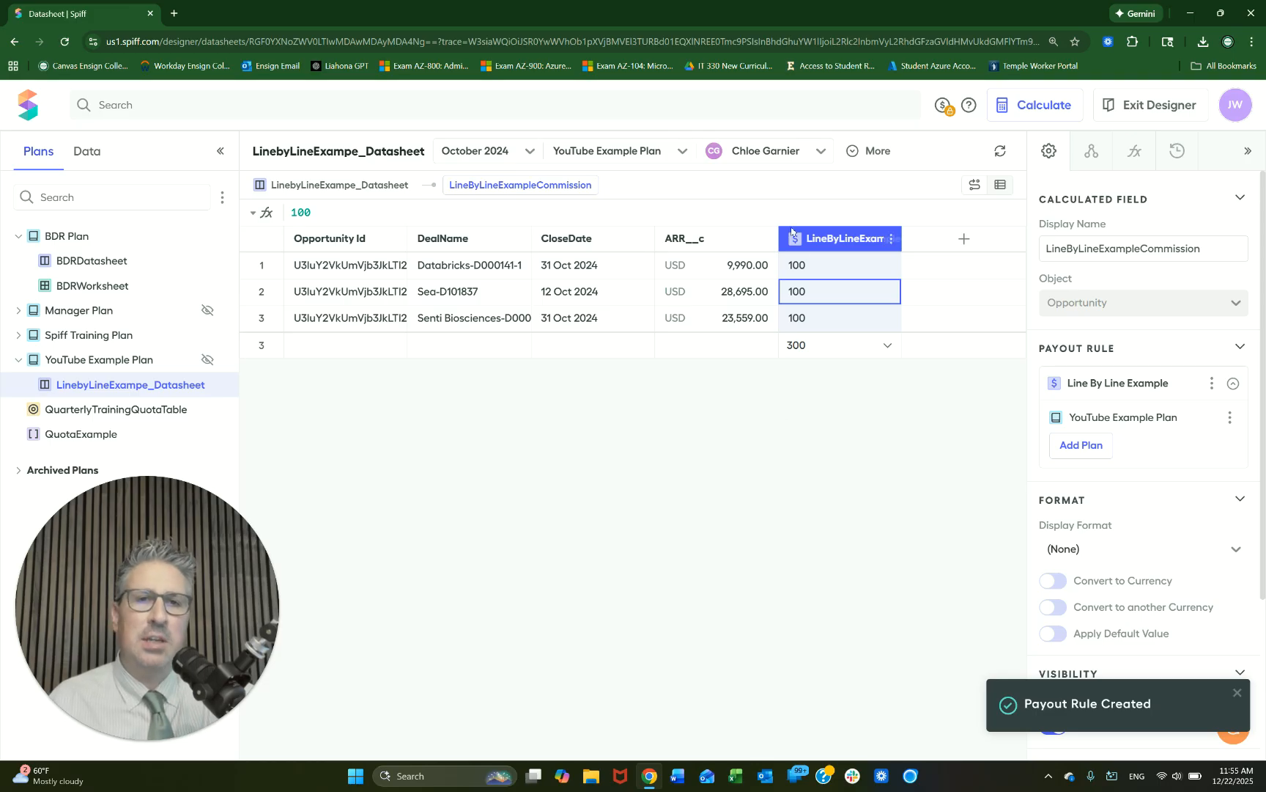
mouse_move(798, 246)
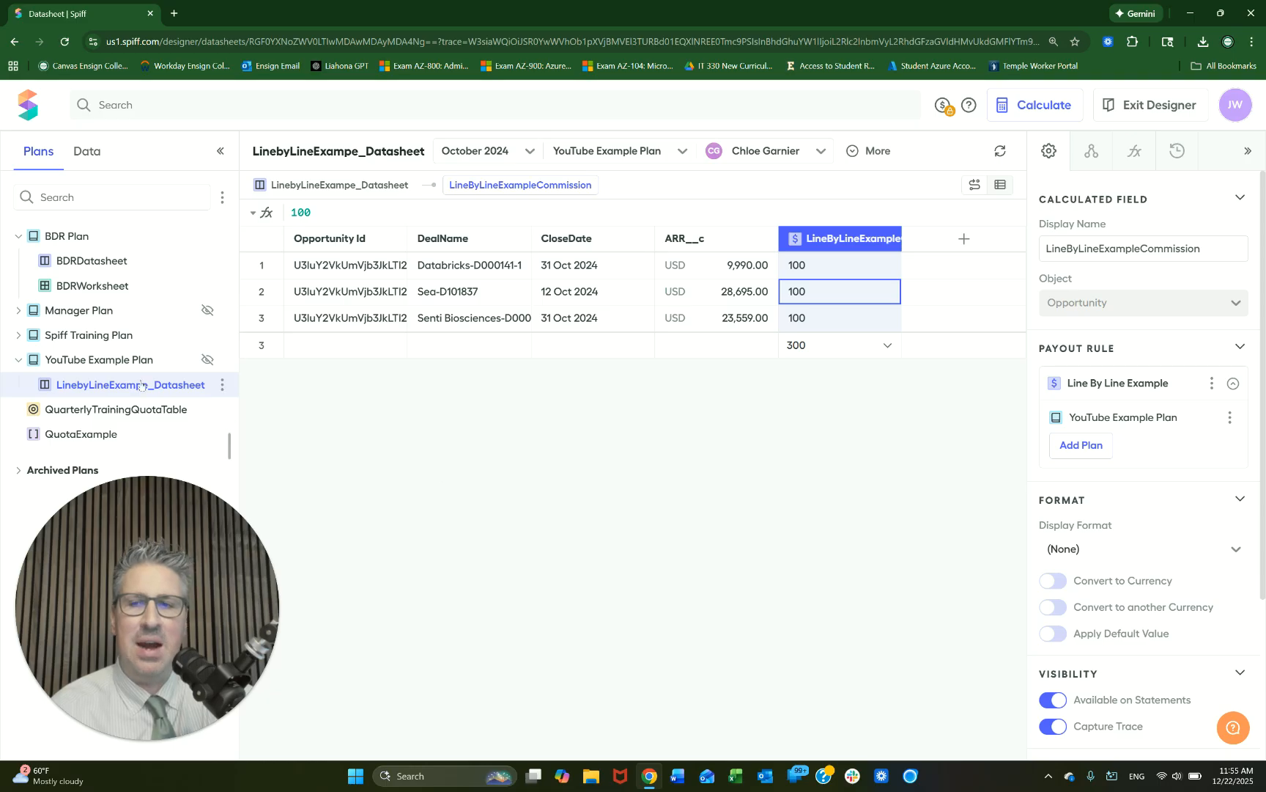
Review the YouTube Example Plan's payouts for both assigned users across October and November 2024, and trace the November amount to its datasheet
click(102, 361)
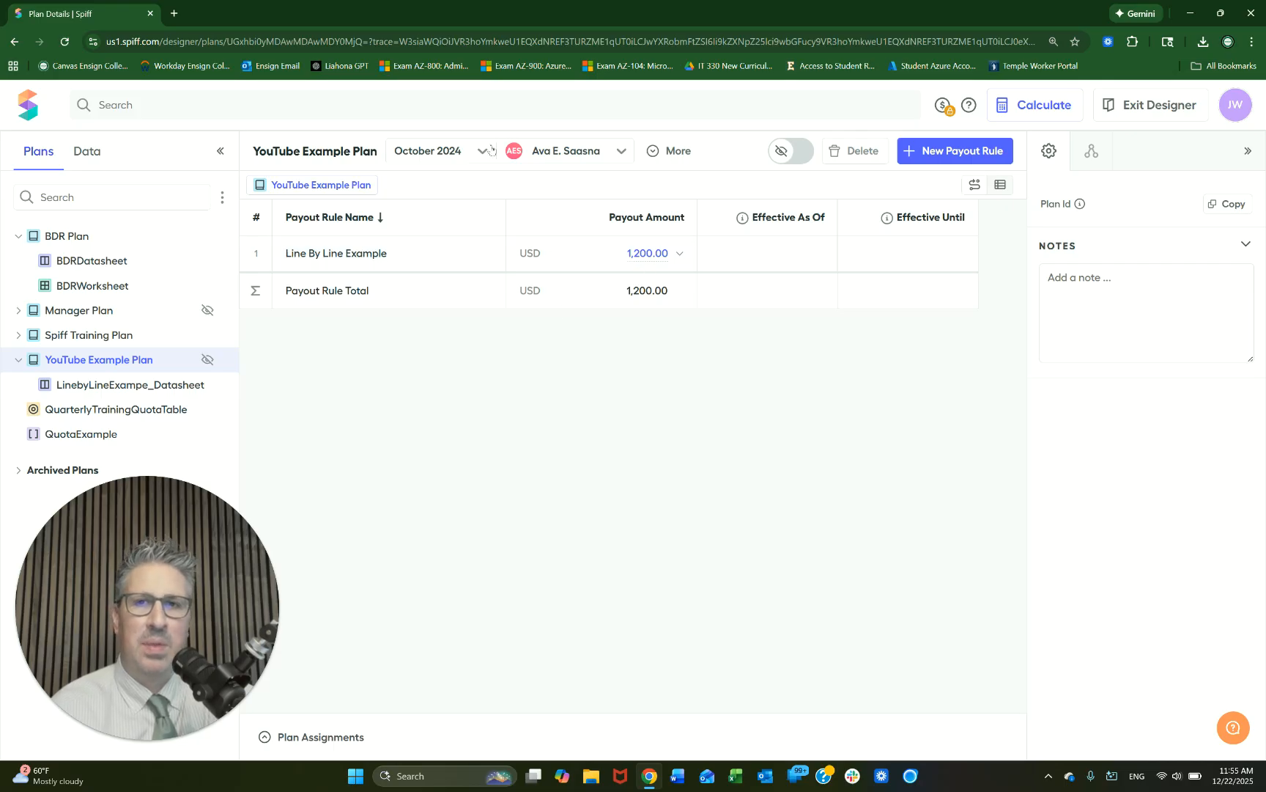
click(619, 151)
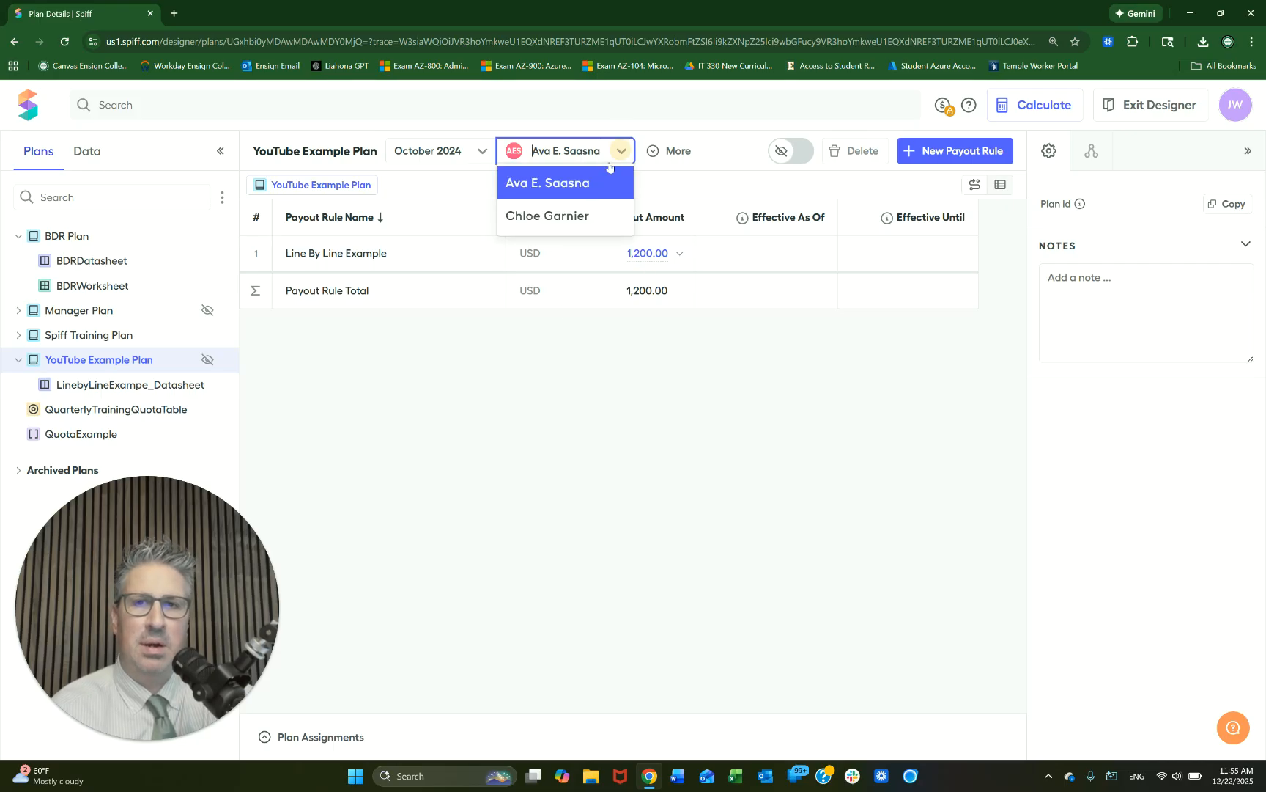
click(592, 218)
click(481, 156)
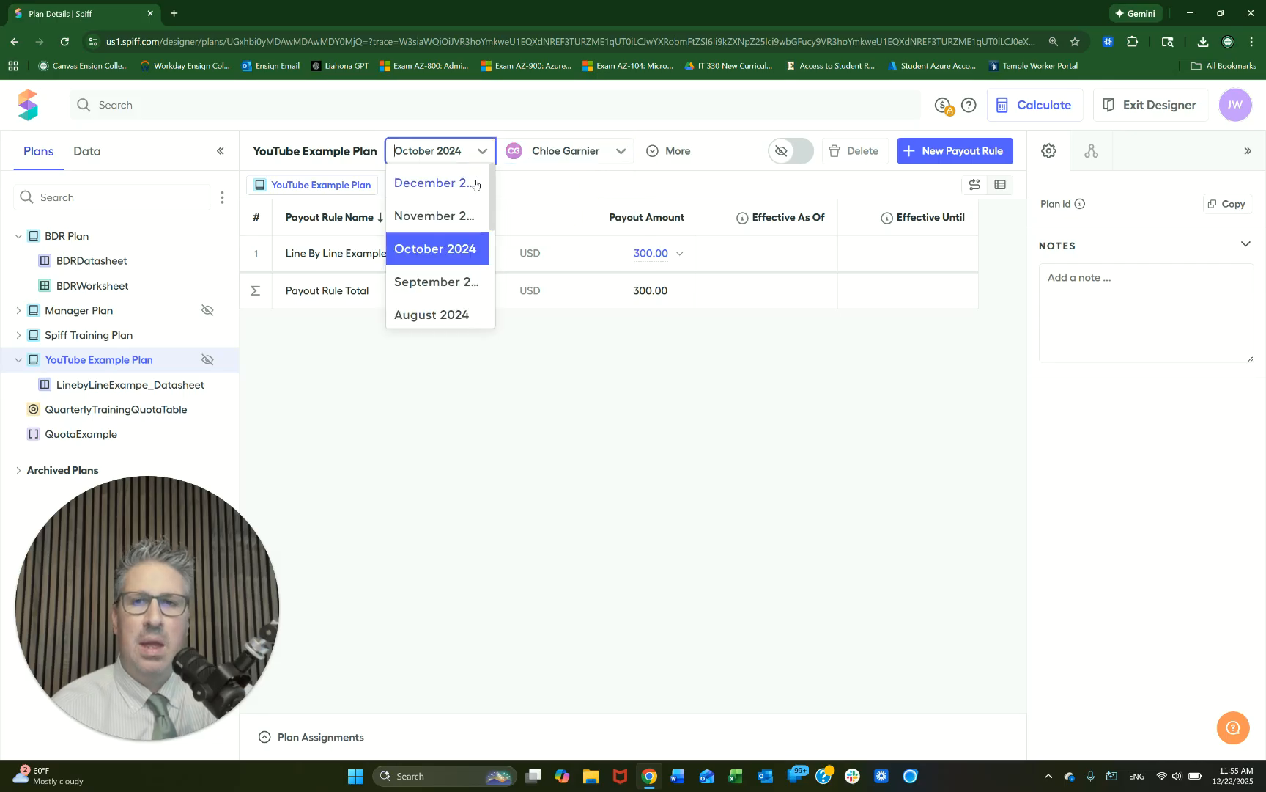
click(449, 215)
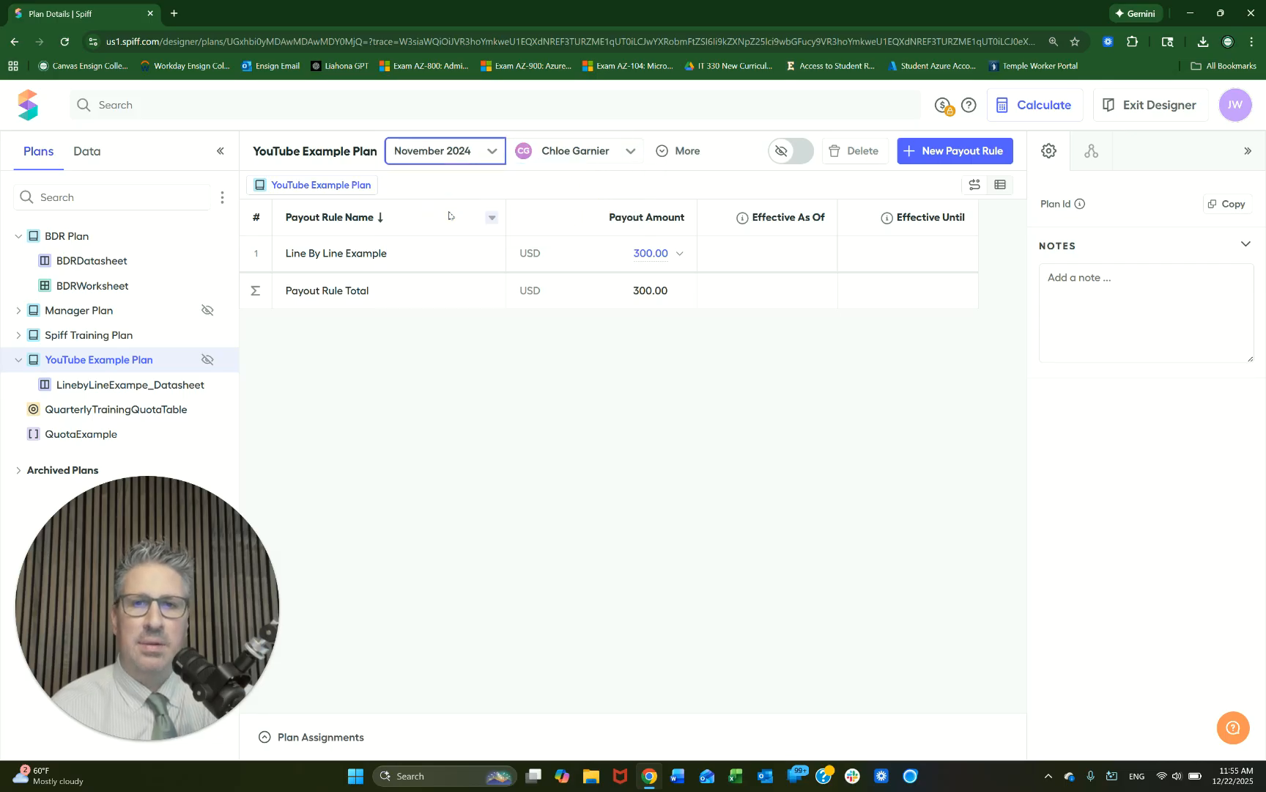
click(635, 152)
click(585, 182)
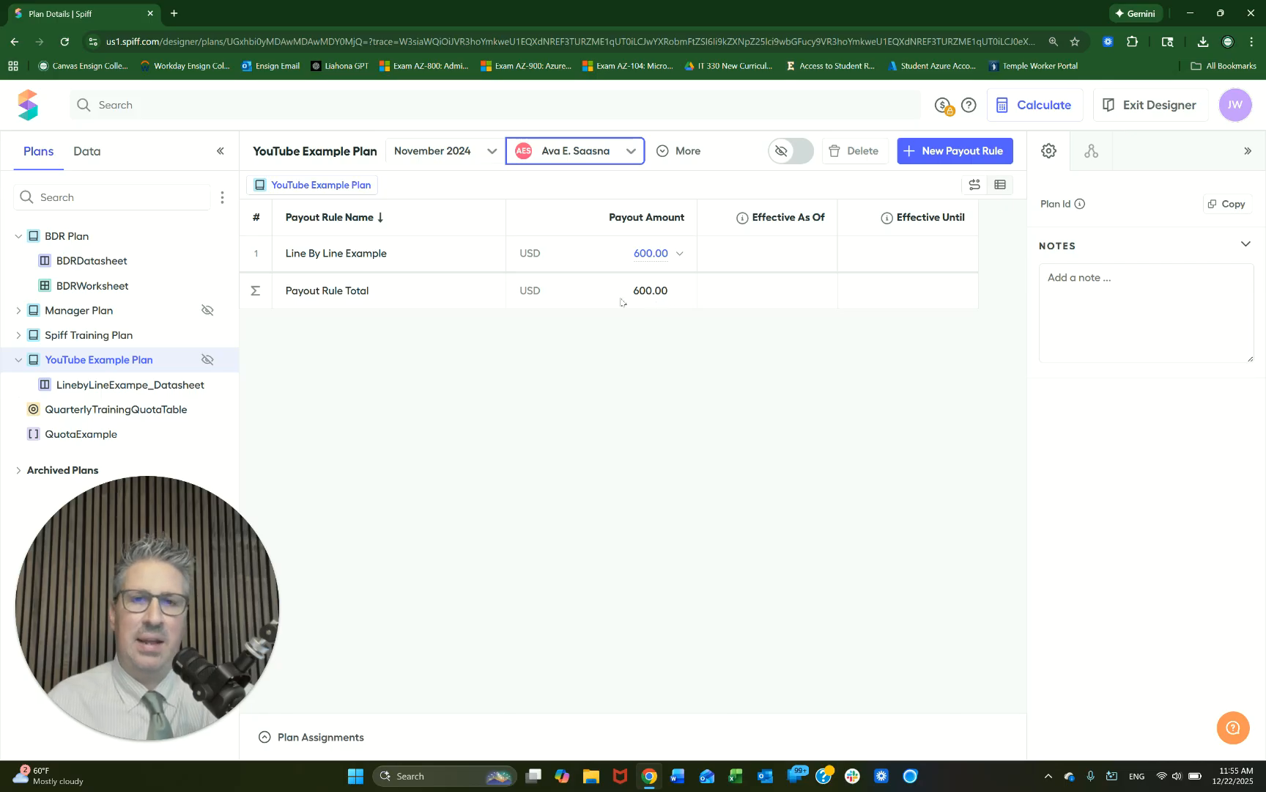
mouse_move(658, 257)
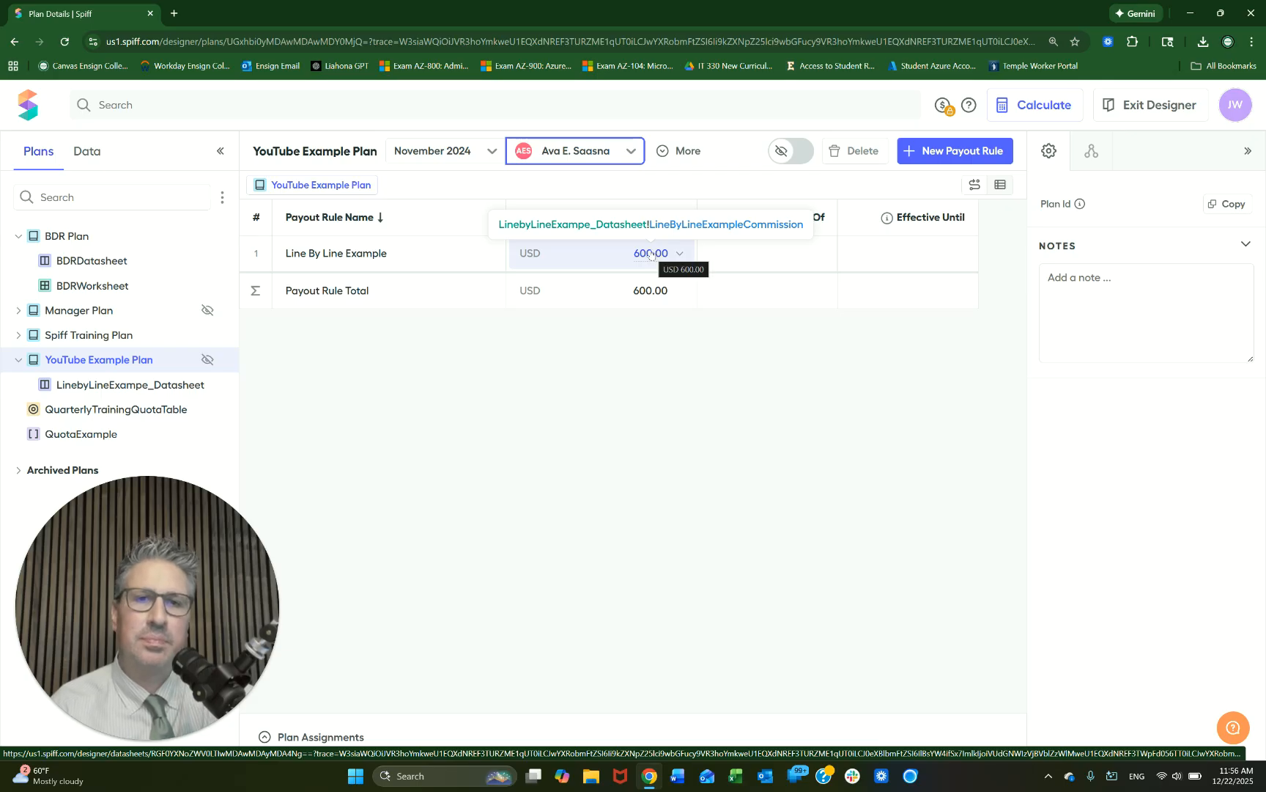
click(650, 254)
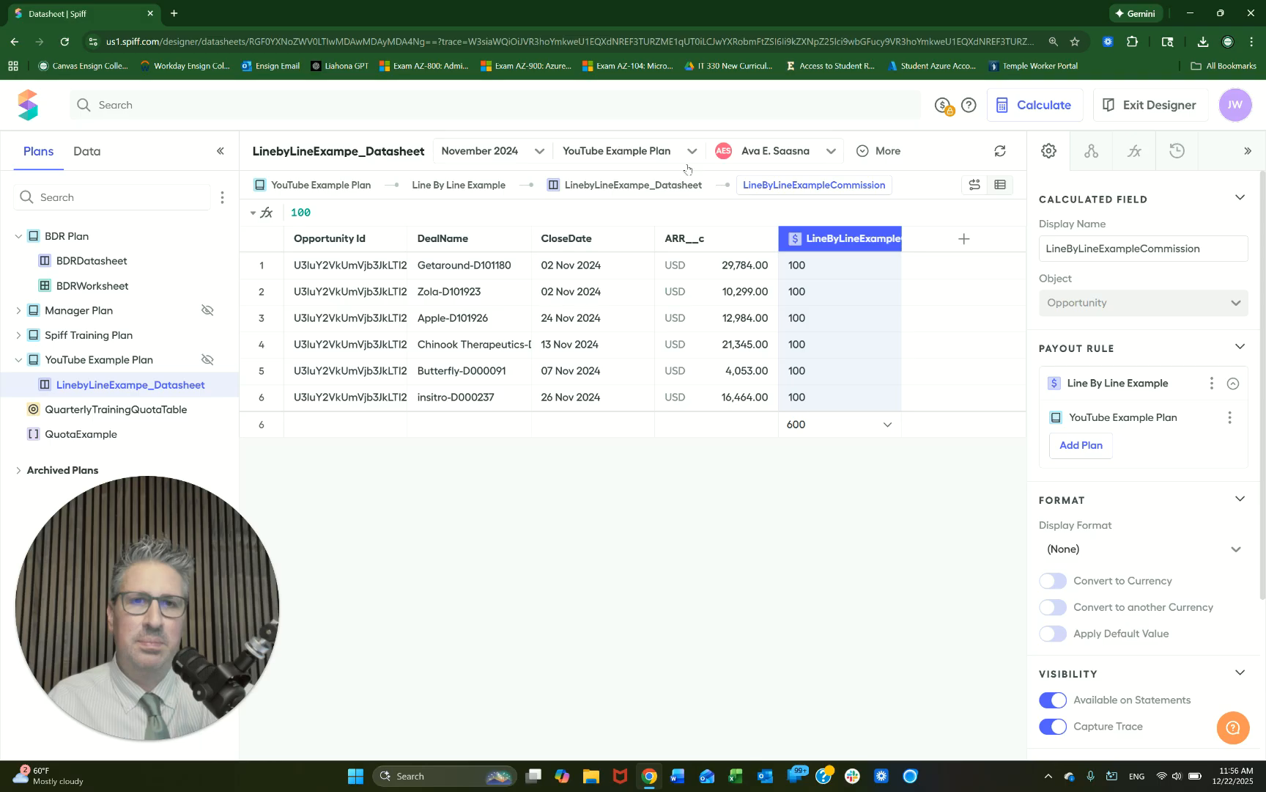
Calculate the unfrozen statements for all periods, all plans and all reps, and close the calculation window
click(1023, 109)
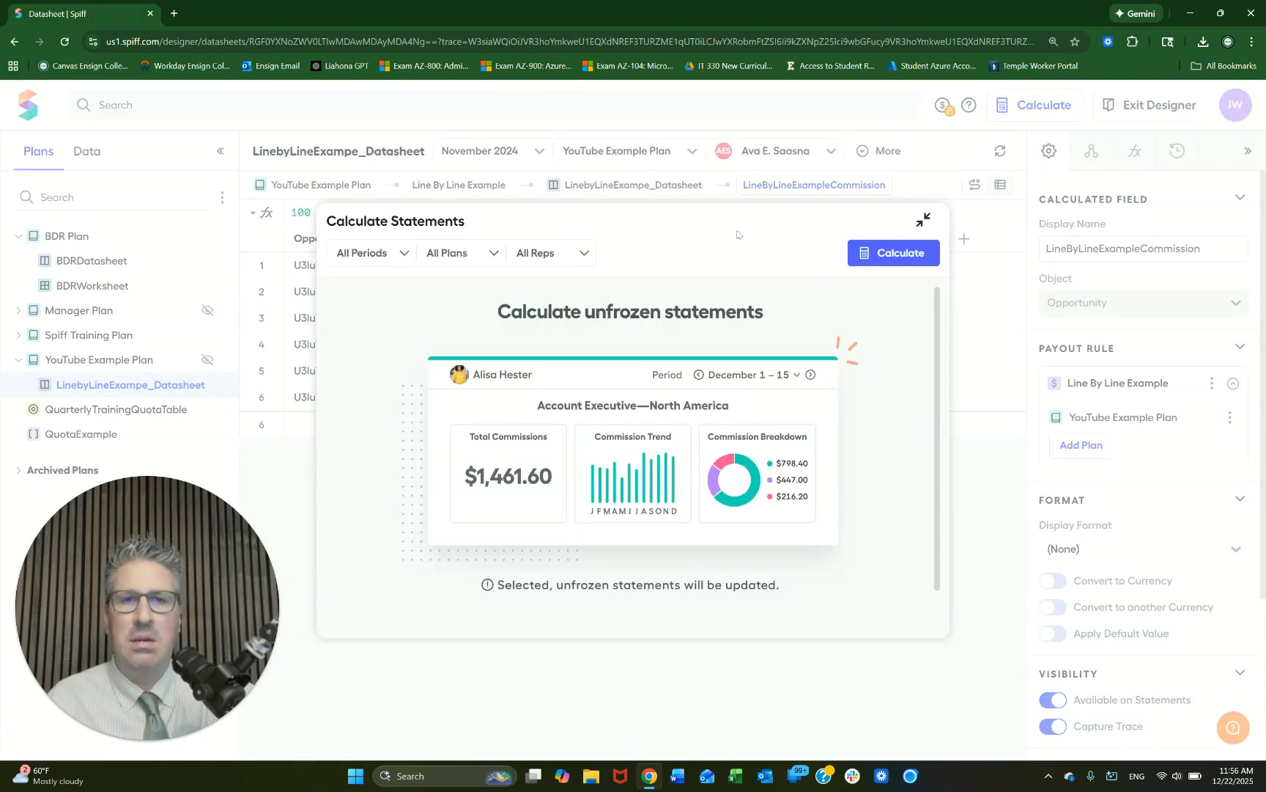
click(885, 254)
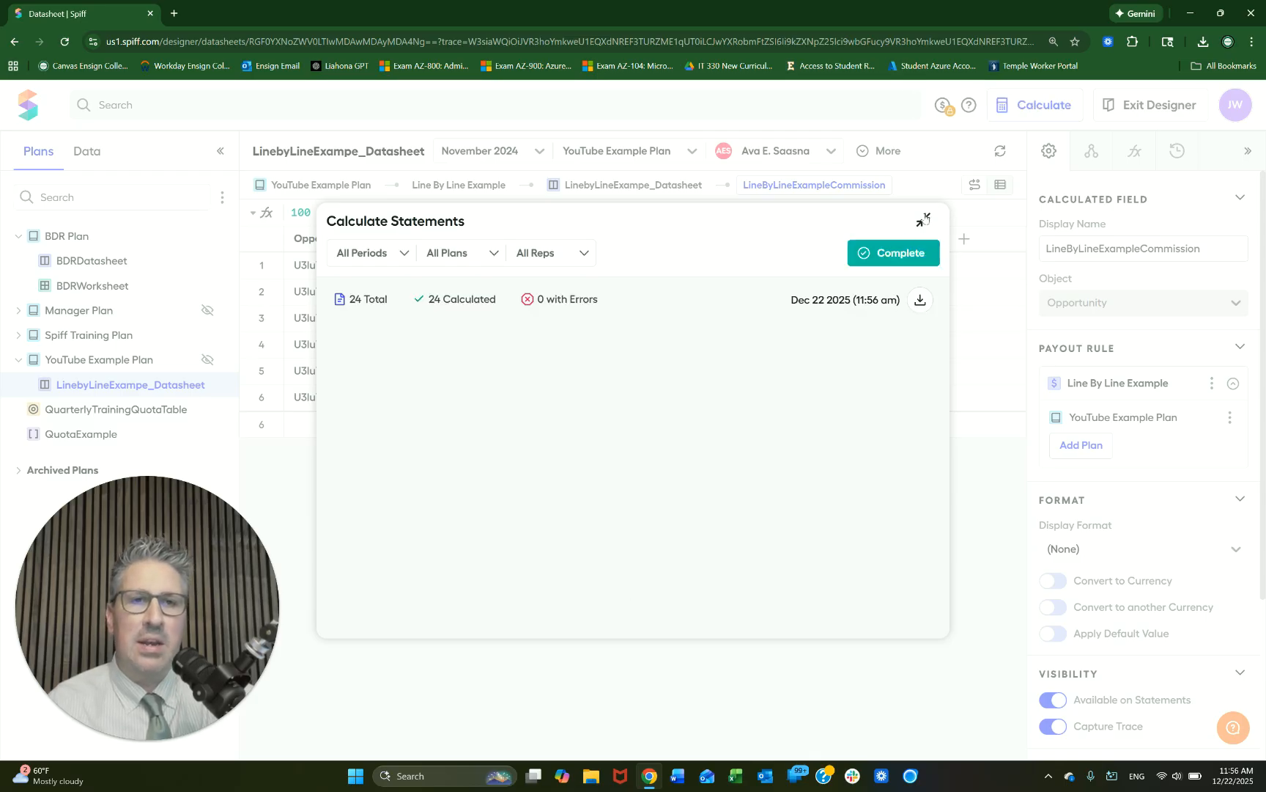
click(925, 218)
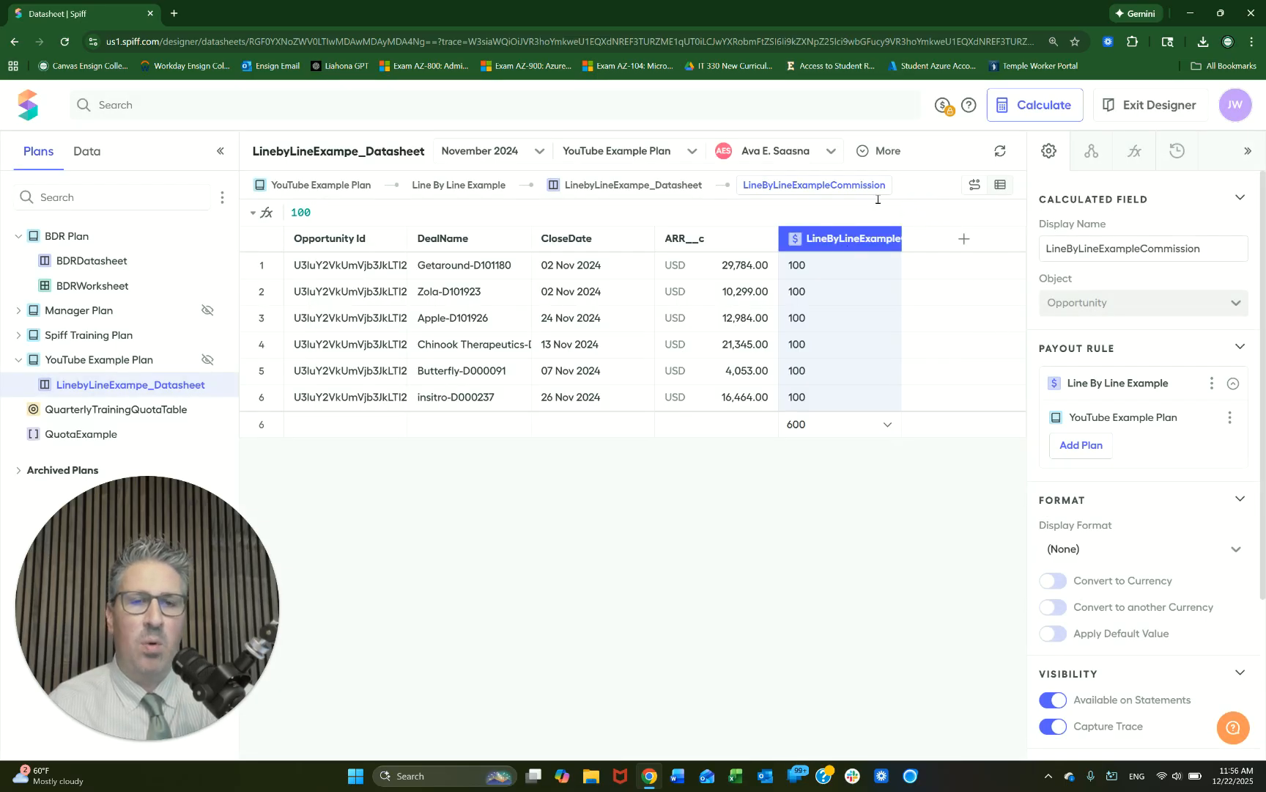
Exit the designer and view the October 2024 commissions list by representative
click(1144, 106)
scroll(377, 410, down, 4)
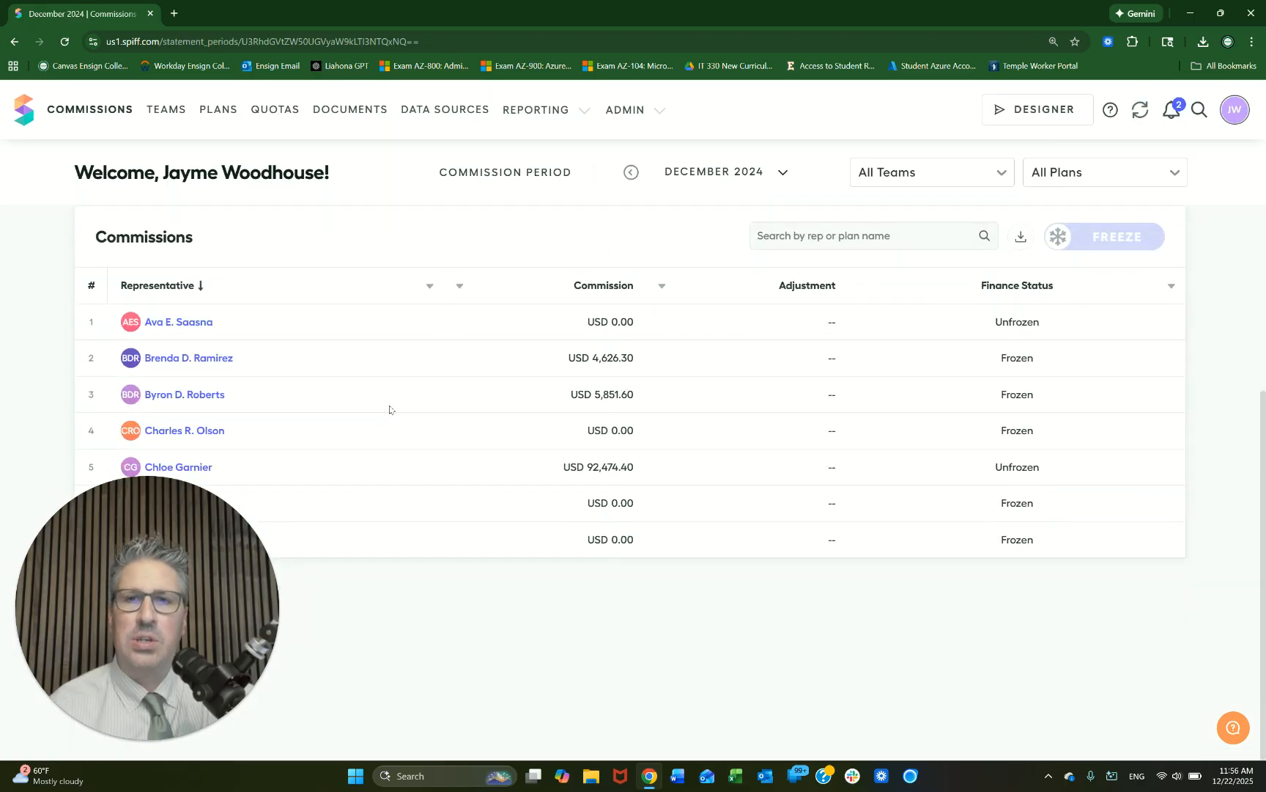
scroll(389, 409, up, 4)
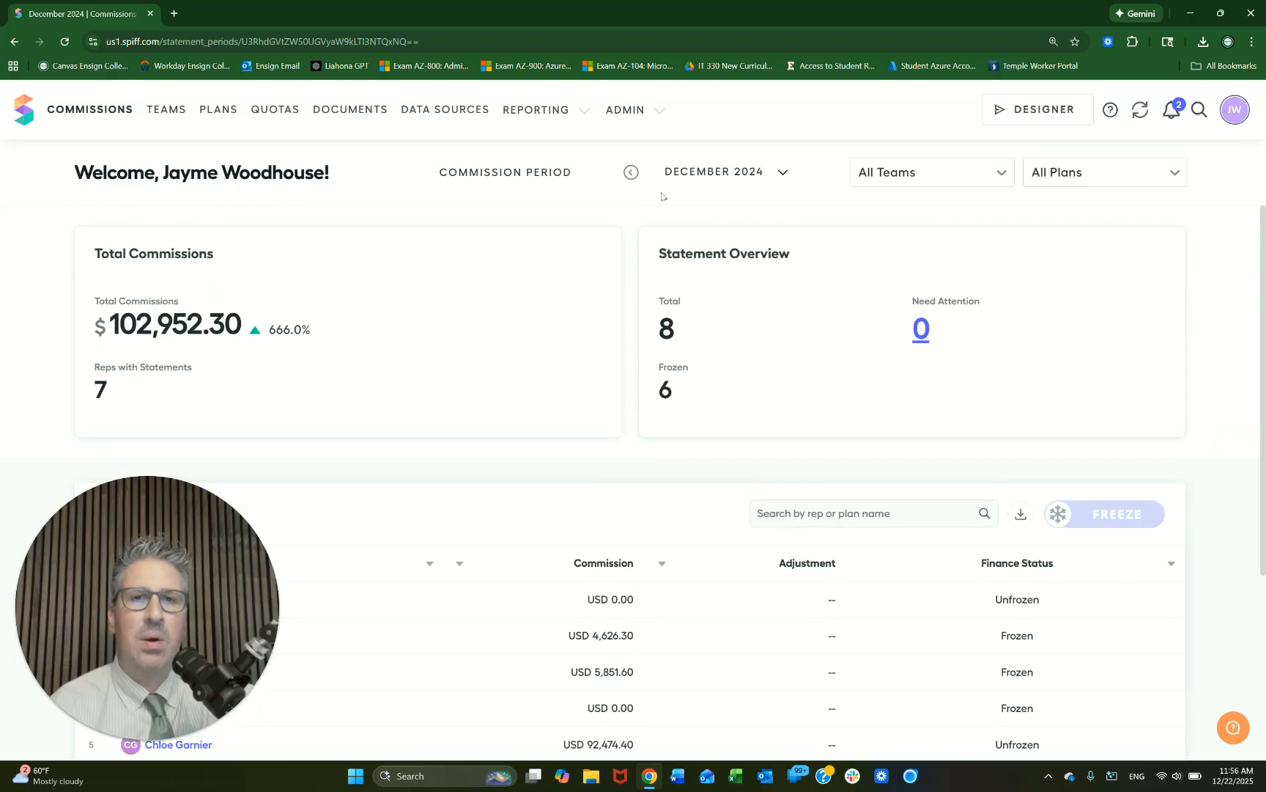
click(631, 173)
click(618, 173)
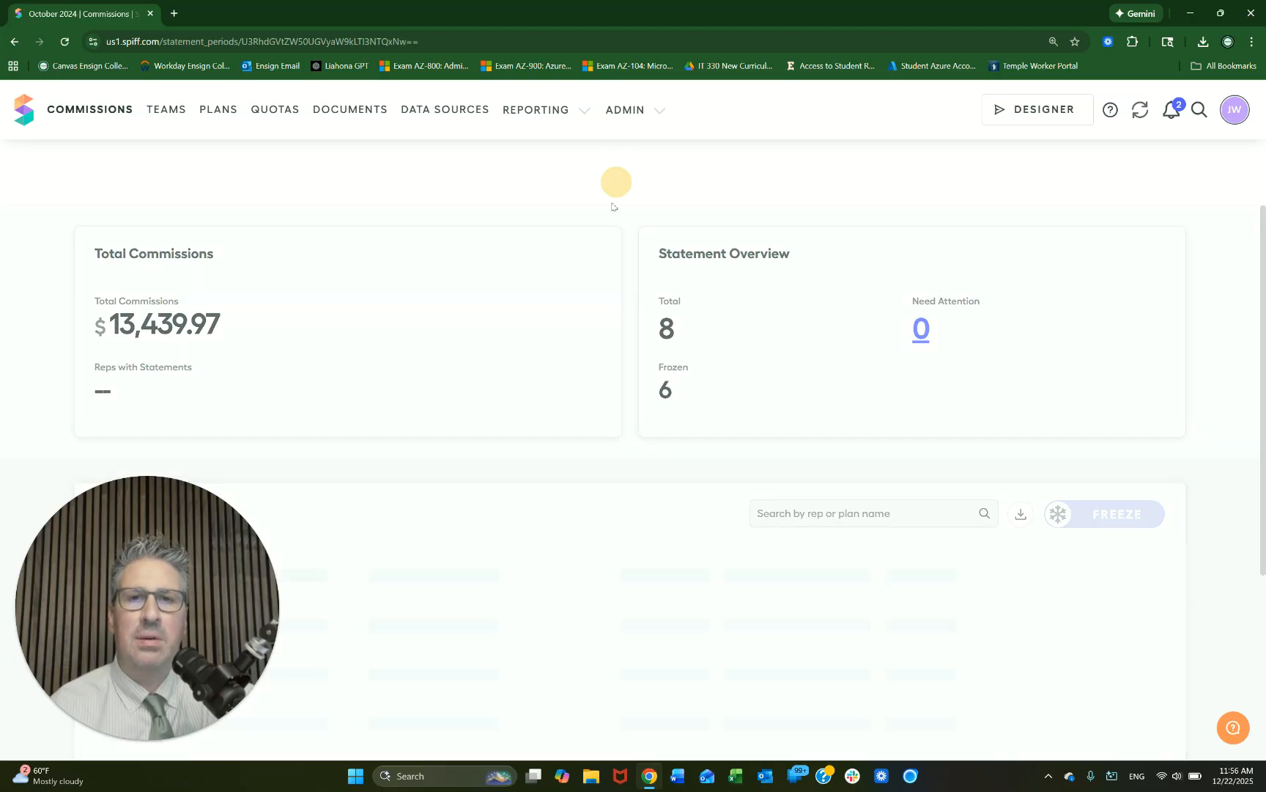
scroll(537, 277, down, 3)
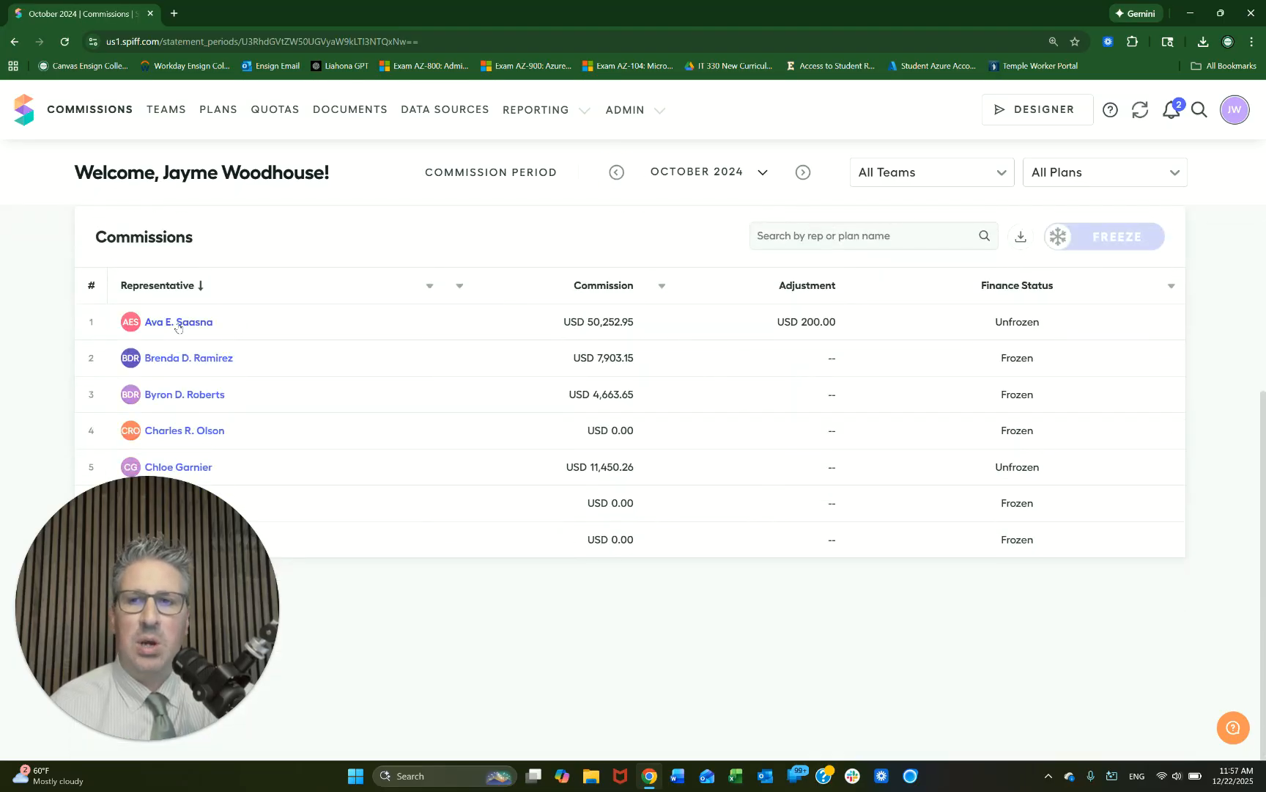
Open the first listed representative's October 2024 commissions, check the YouTube Example Plan's visibility to reps, and view that plan's statement
click(178, 322)
scroll(607, 367, down, 4)
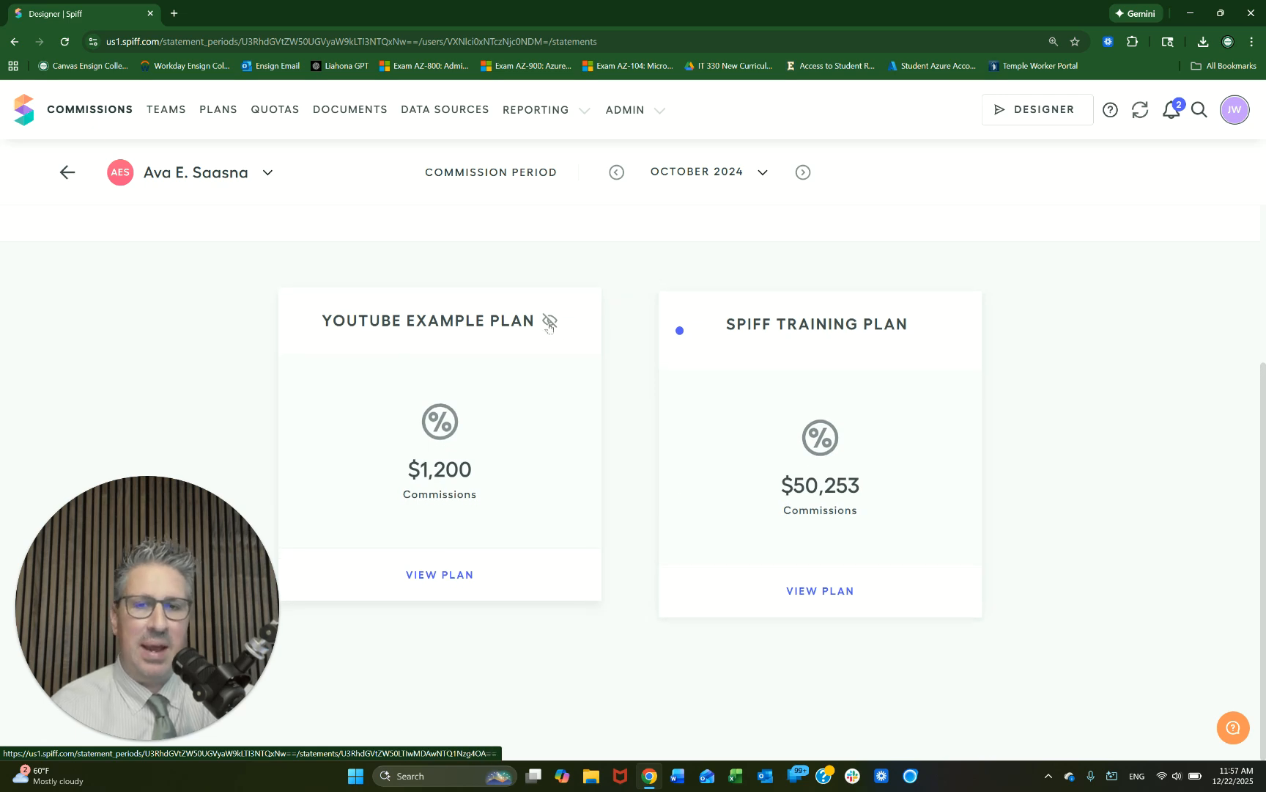
mouse_move(549, 326)
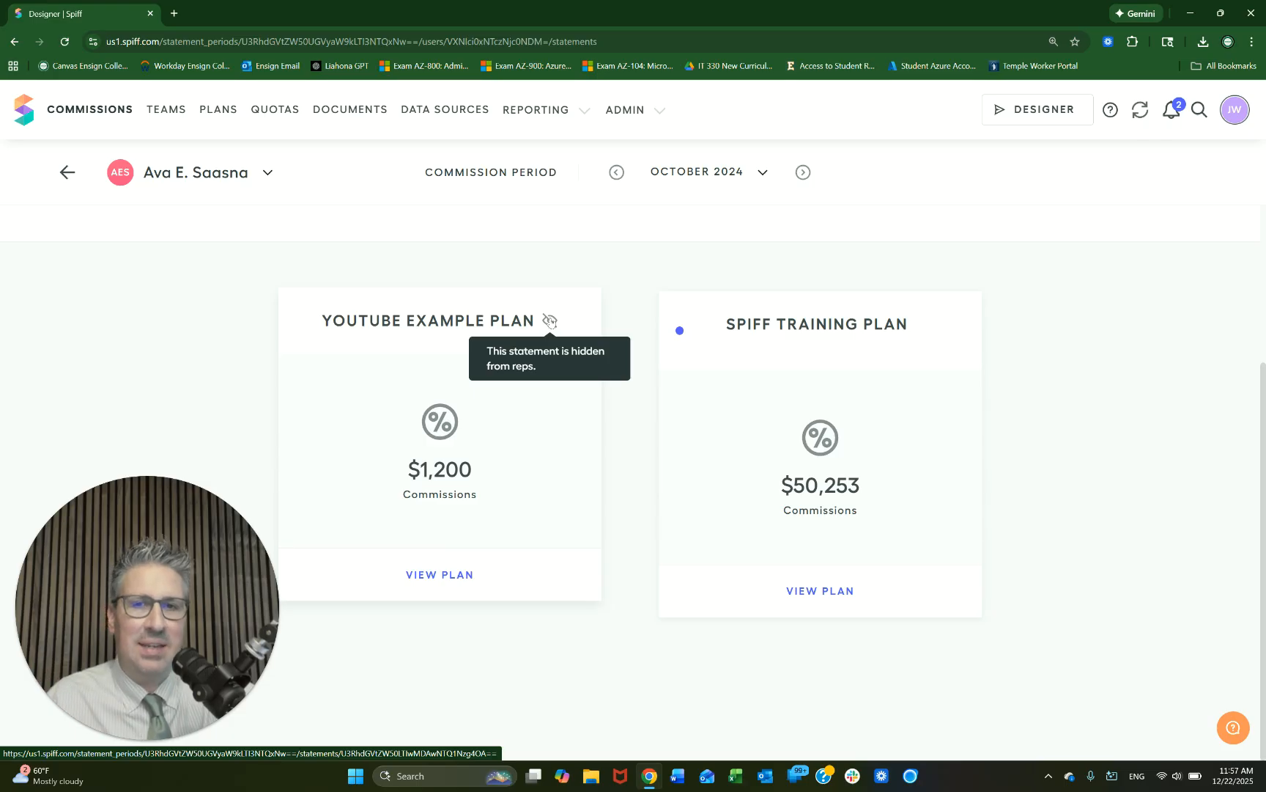
click(440, 576)
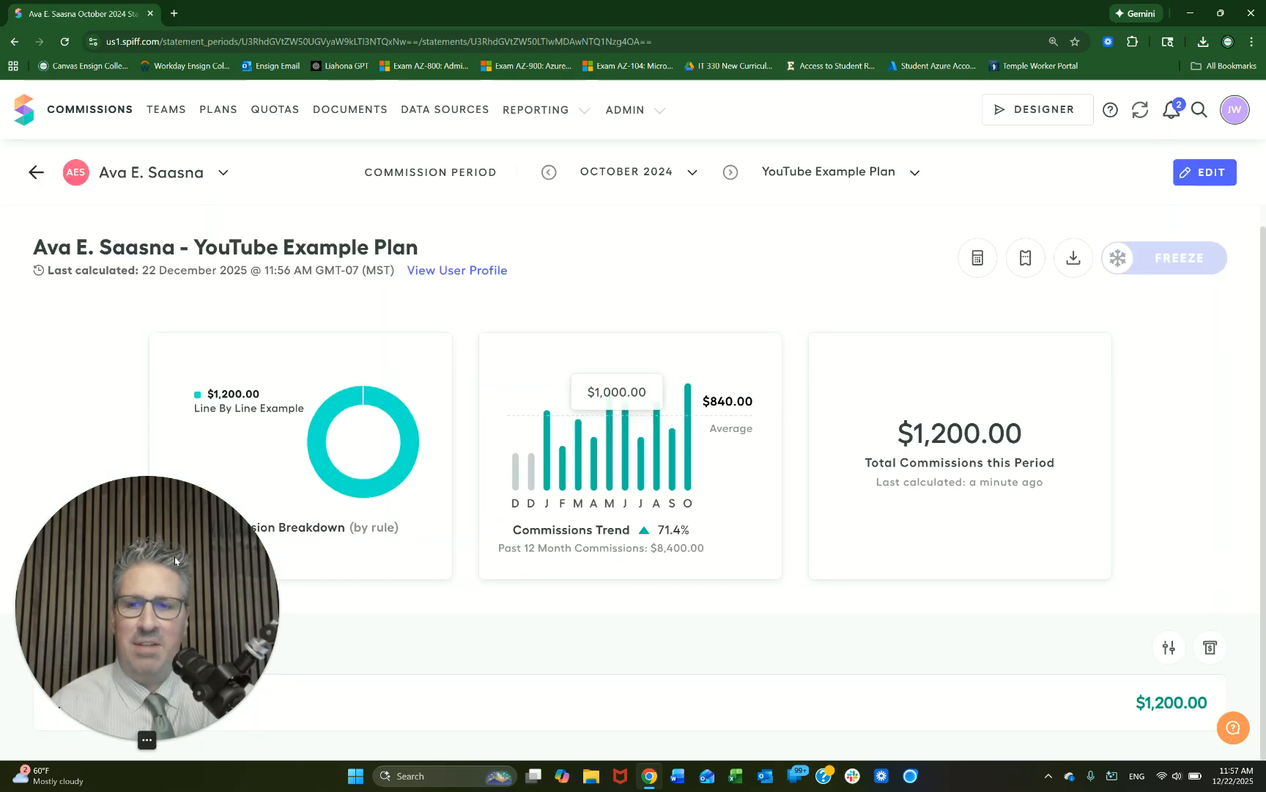
Expand the Line By Line Example payout rule and review its obligations and commission per record against the statement's summary
drag(176, 561, 1190, 57)
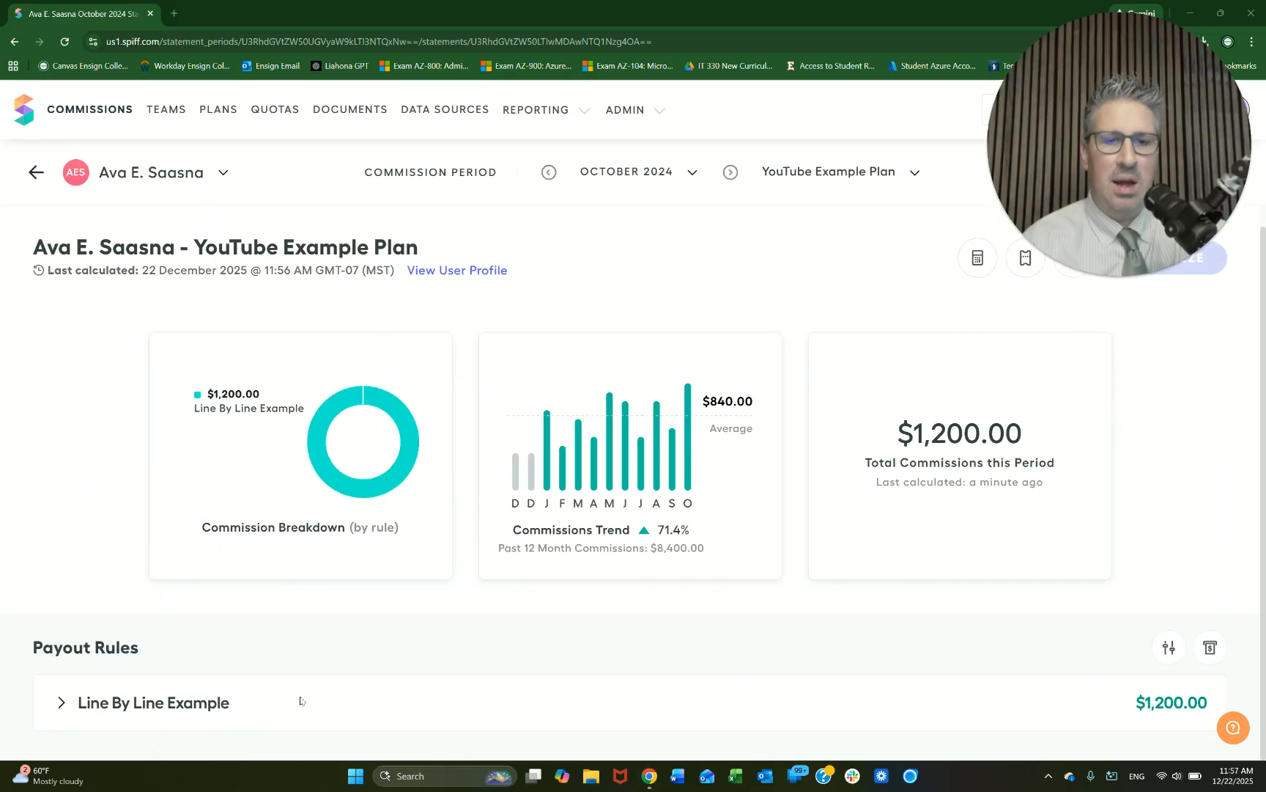
click(64, 703)
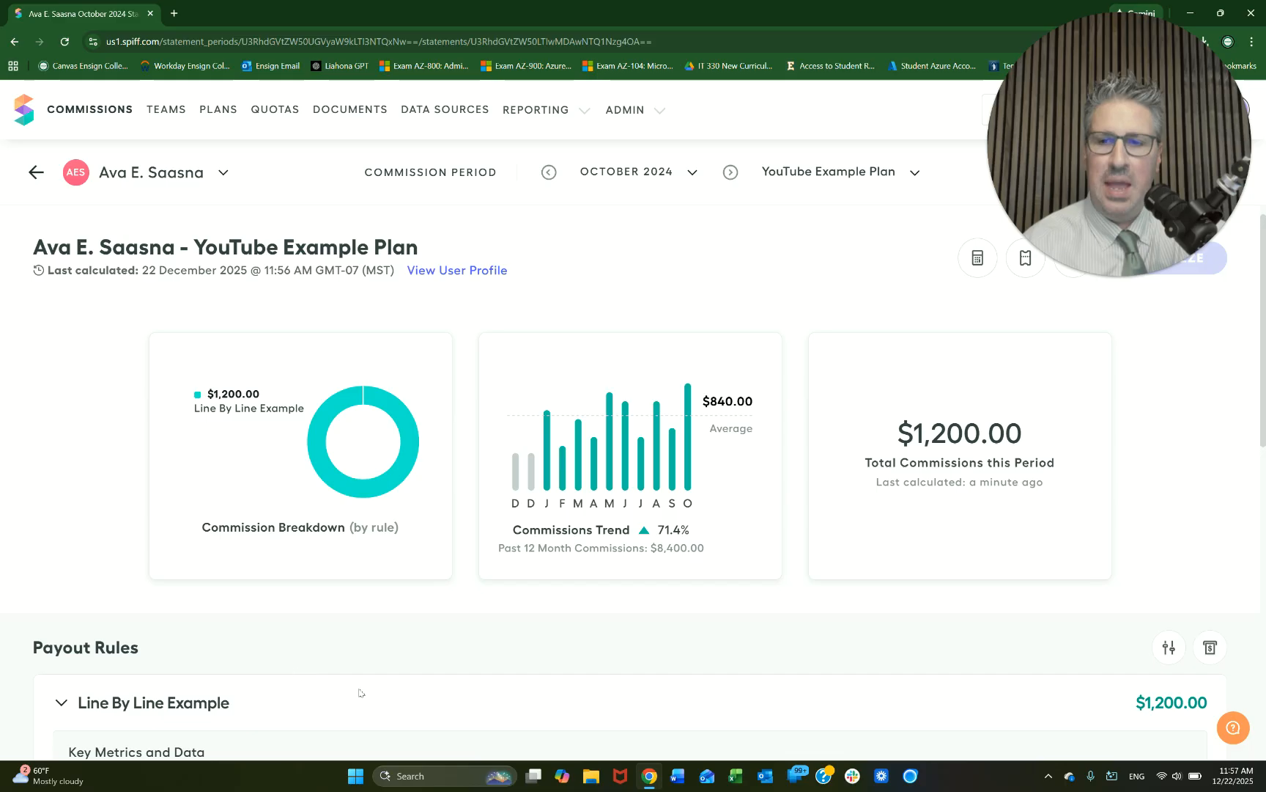
scroll(360, 693, down, 5)
scroll(498, 635, down, 1)
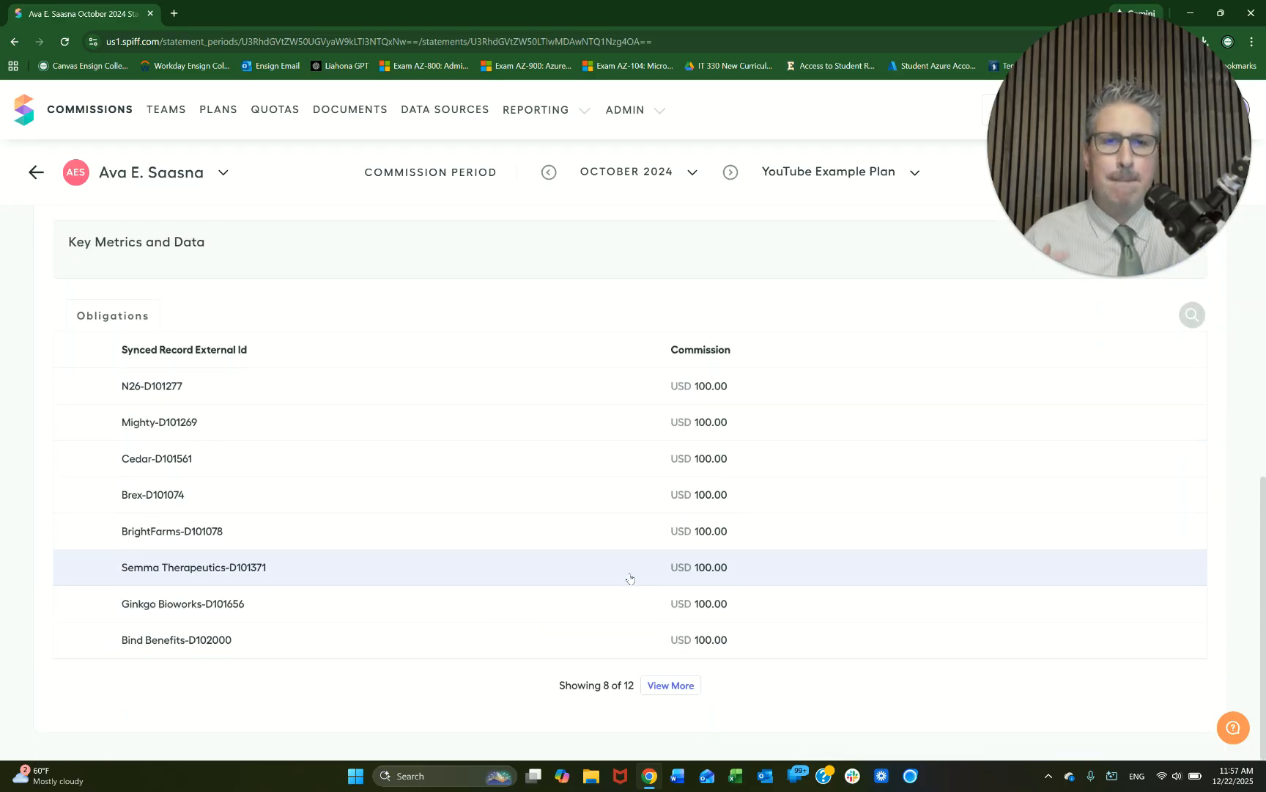
scroll(630, 579, up, 2)
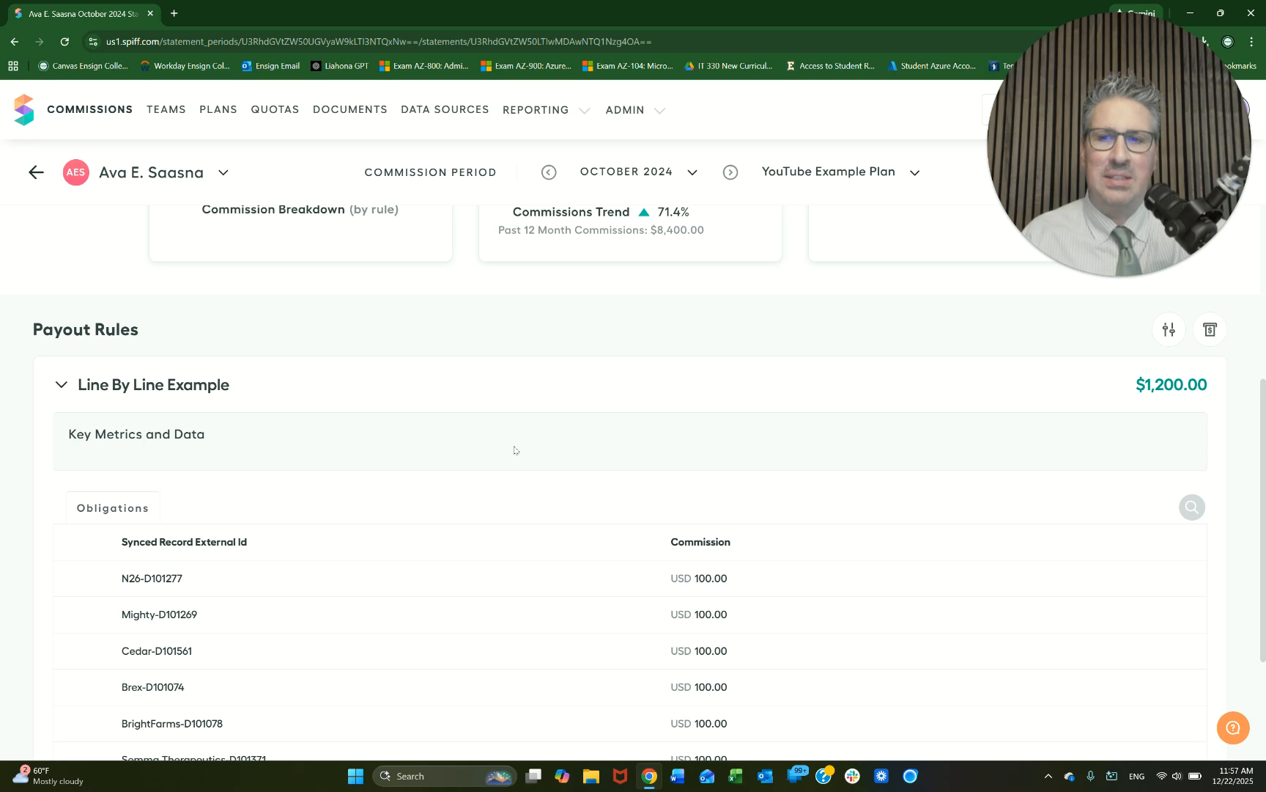
scroll(412, 435, down, 2)
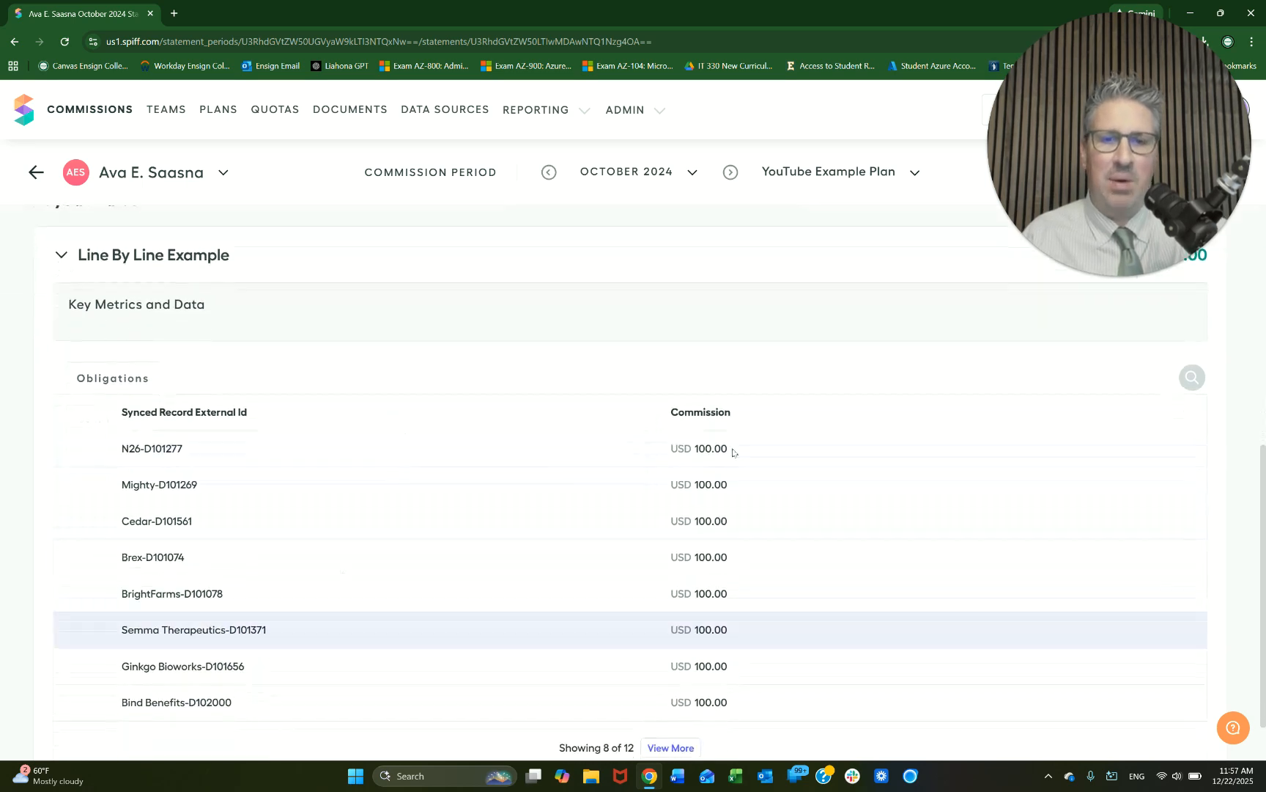
scroll(514, 482, up, 5)
scroll(517, 481, up, 2)
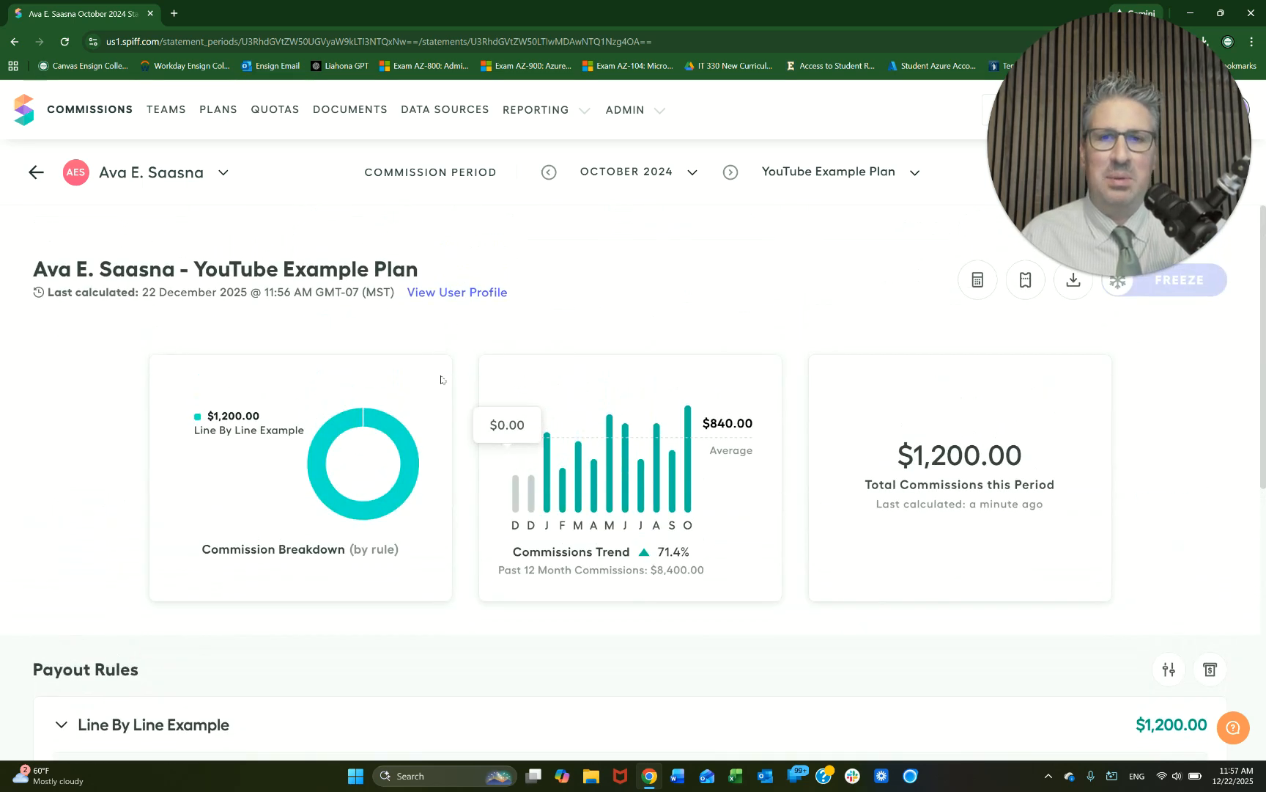
double_click(1135, 166)
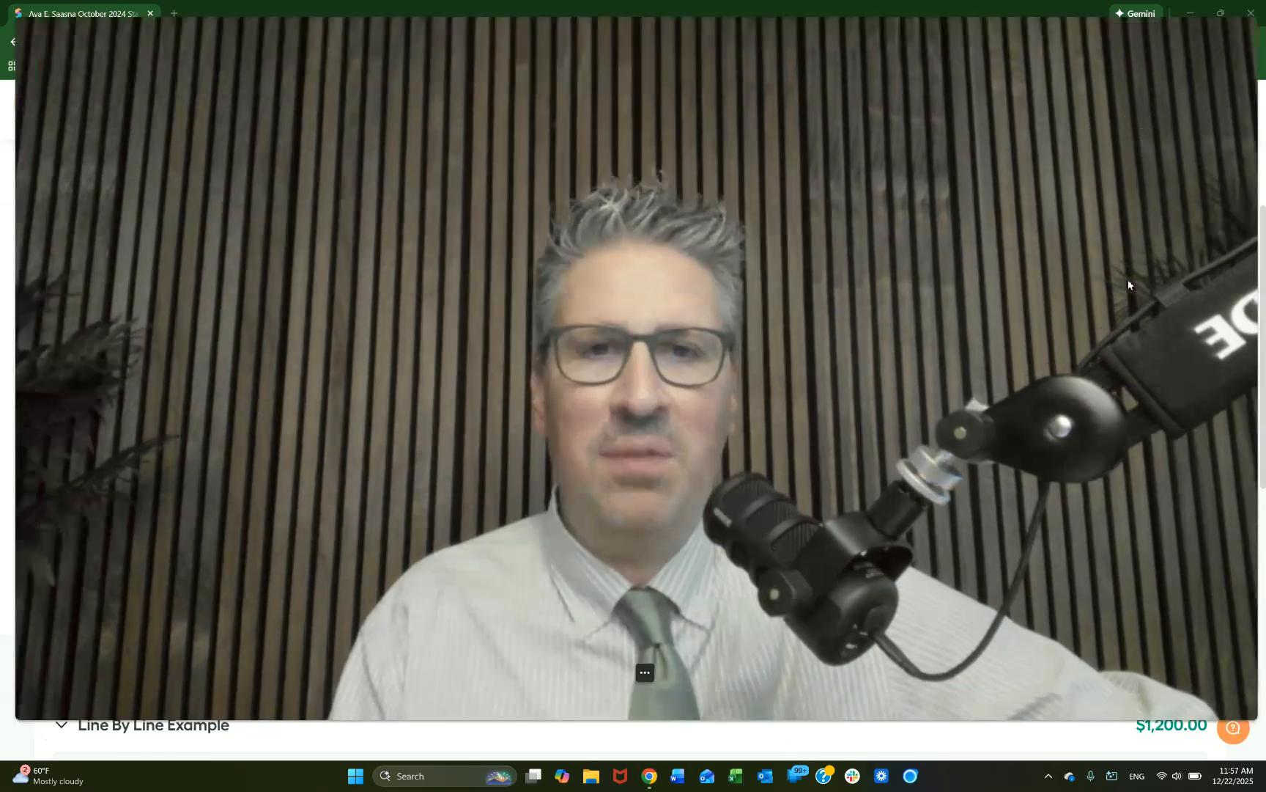